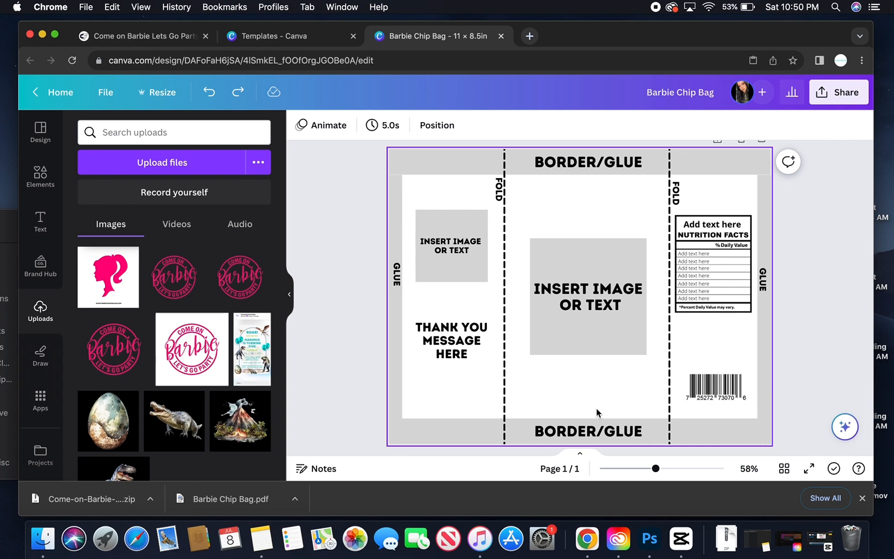
# Step: Delete the "INSERT IMAGE OR TEXT" placeholder text and its grey square from the chip bag's middle panel
pyautogui.click(574, 291)
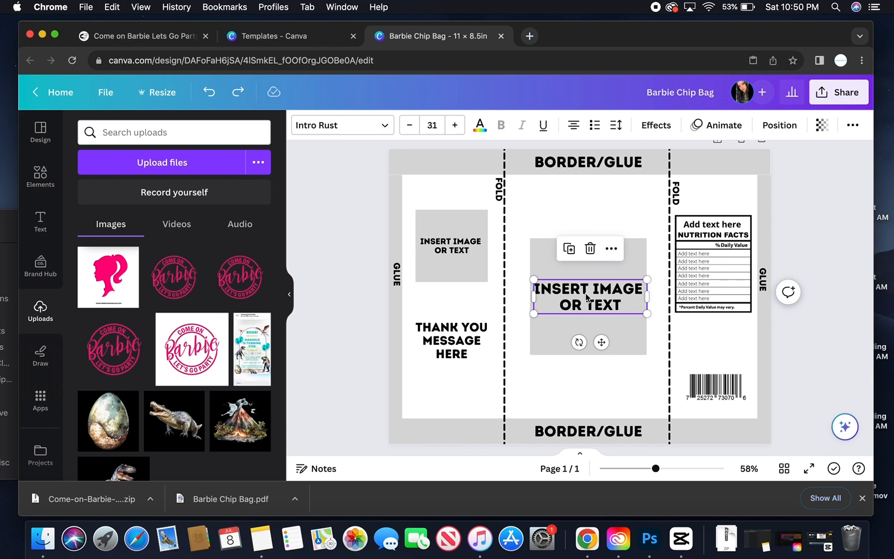
pyautogui.press('BackSpace')
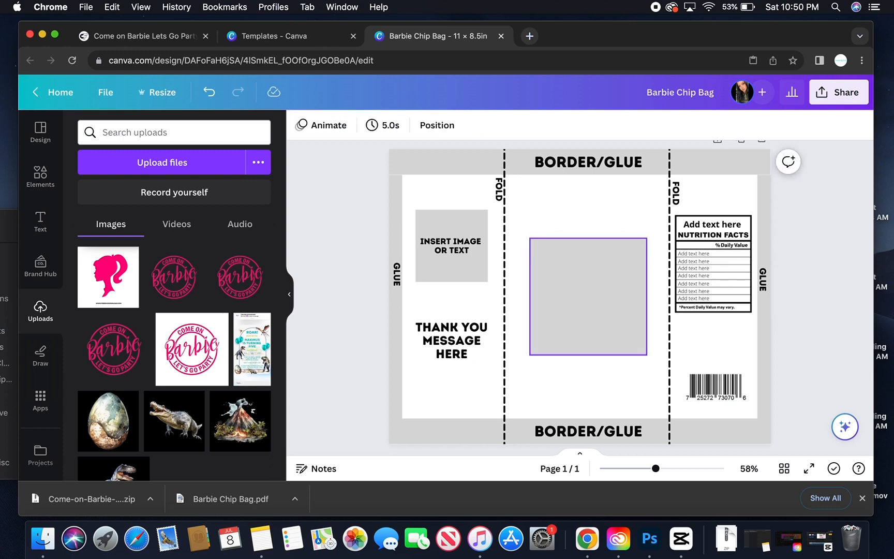
pyautogui.click(586, 293)
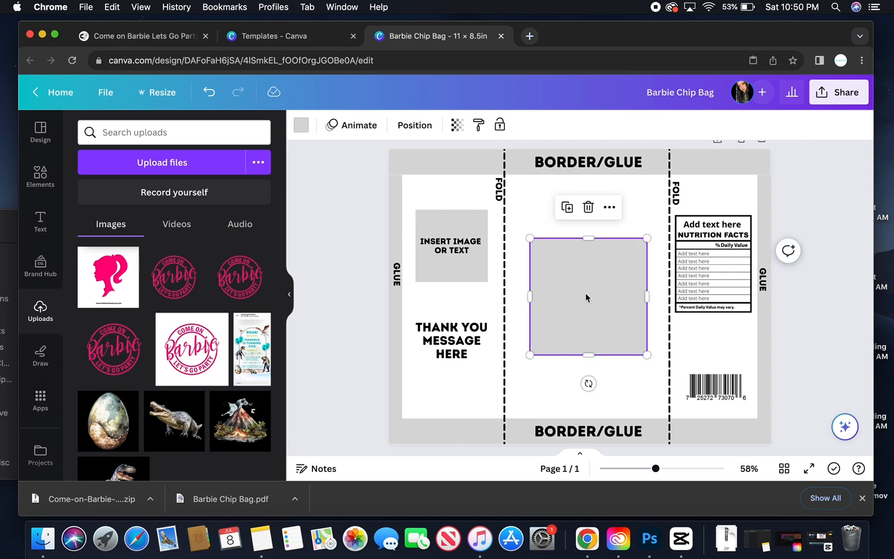
pyautogui.click(589, 208)
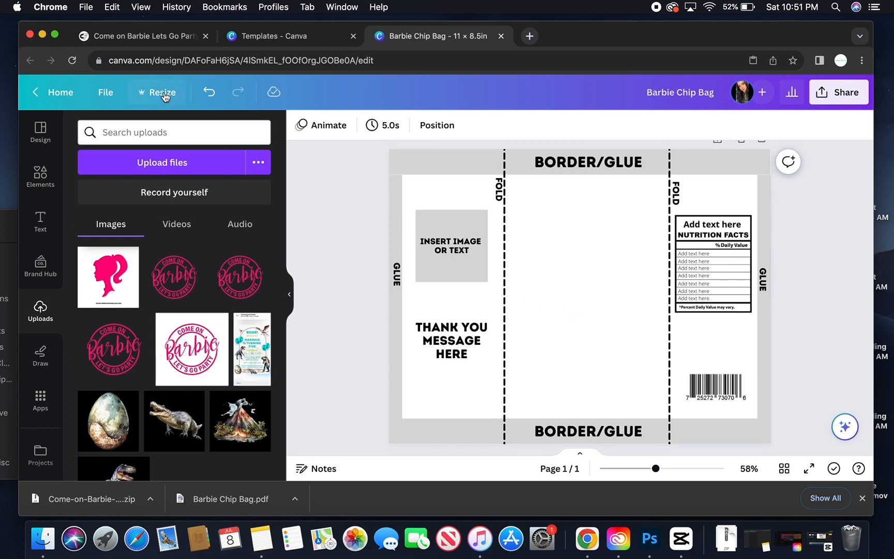
# Step: Switch to the Creative Fabrica website, open its home page and look over the fonts, graphics and bundles on offer
pyautogui.click(174, 40)
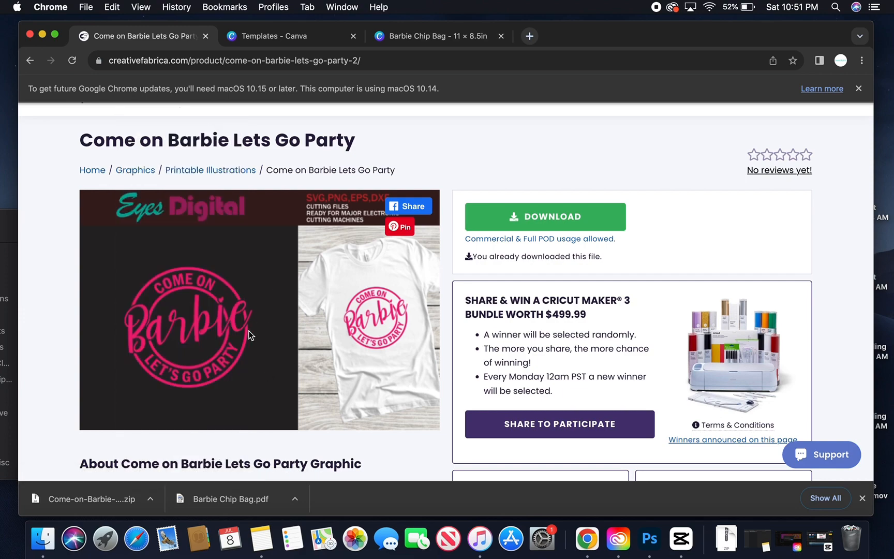
pyautogui.scroll(5, 248, 335)
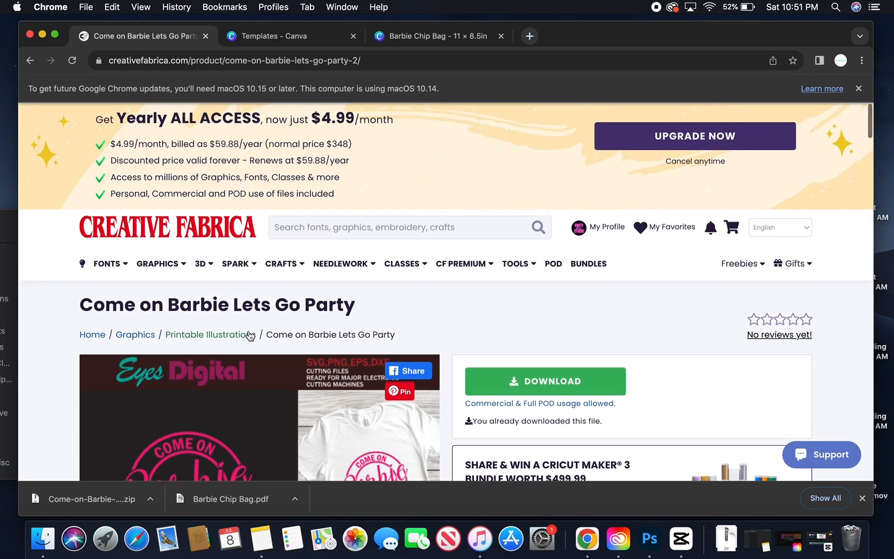
pyautogui.click(196, 230)
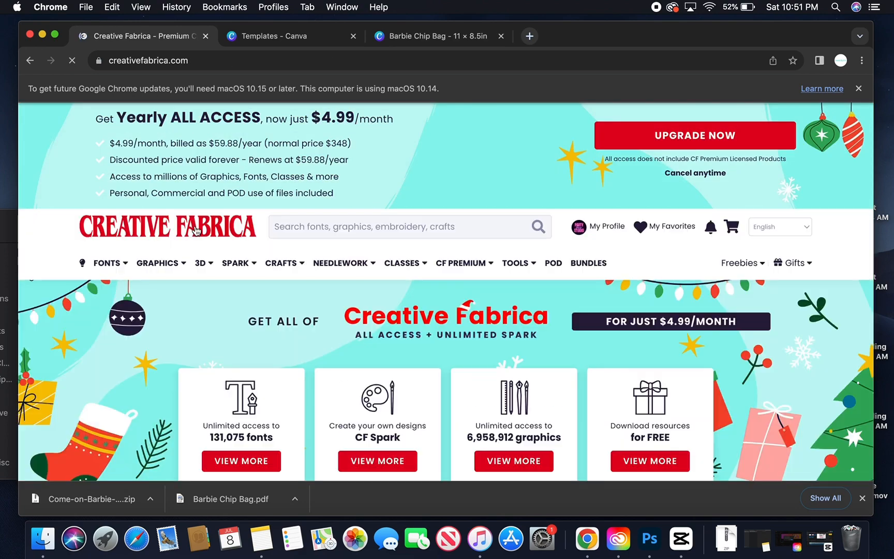
pyautogui.scroll(-6, 462, 343)
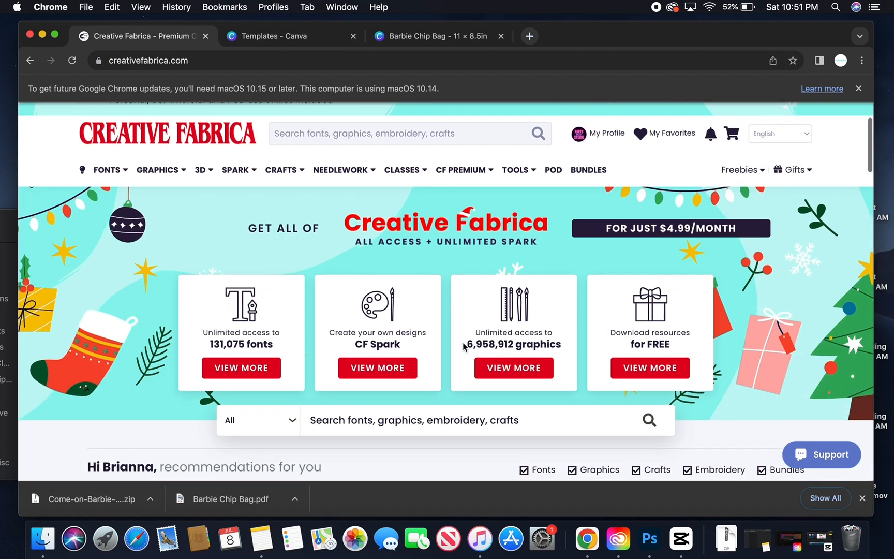
pyautogui.scroll(6, 462, 342)
pyautogui.scroll(-8, 463, 342)
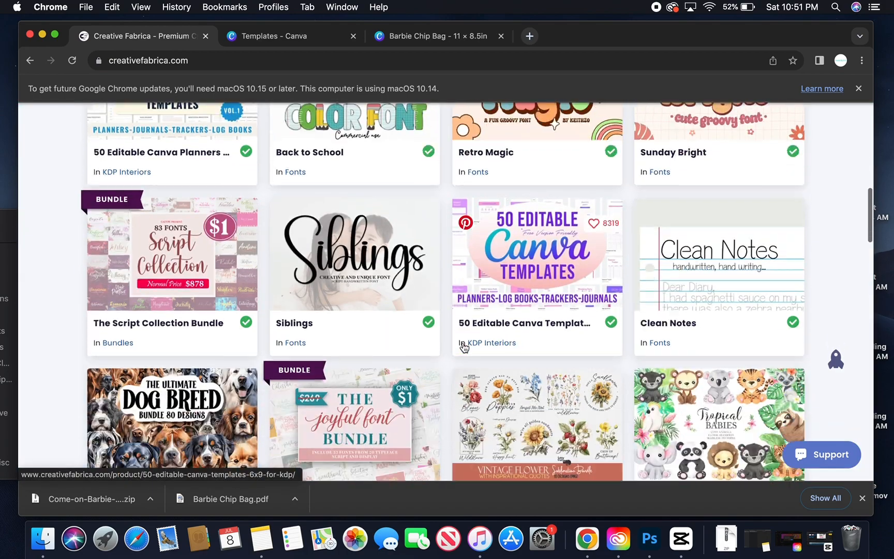
pyautogui.scroll(4, 464, 347)
pyautogui.scroll(6, 464, 347)
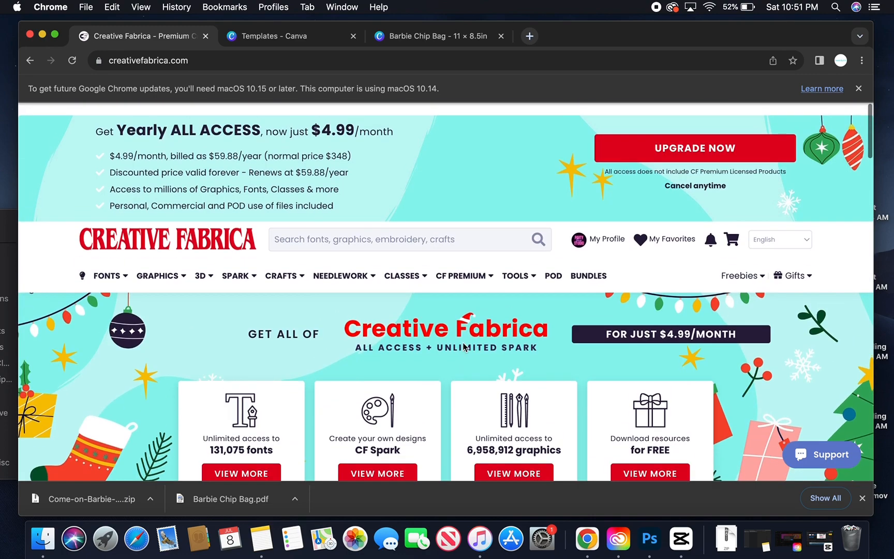
# Step: Search Creative Fabrica for "barbie graphic"
pyautogui.click(412, 228)
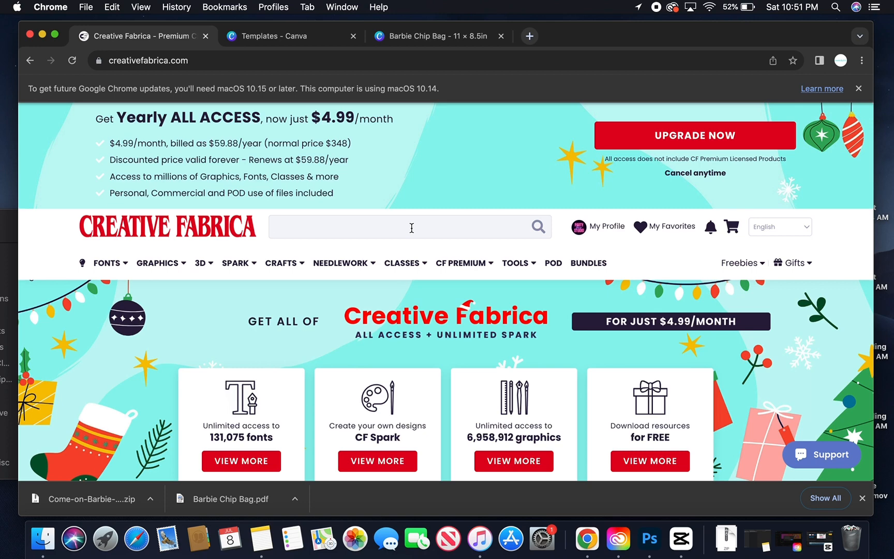
pyautogui.write('bar')
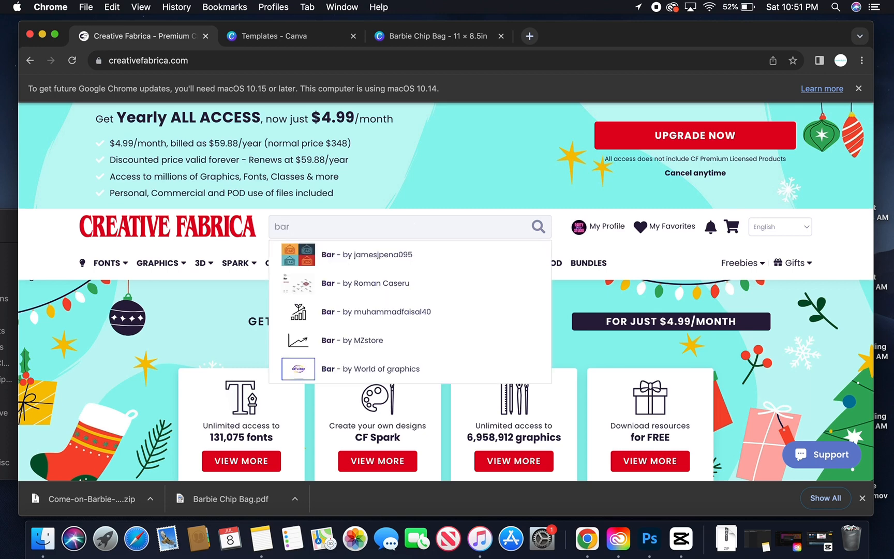
pyautogui.write('bie')
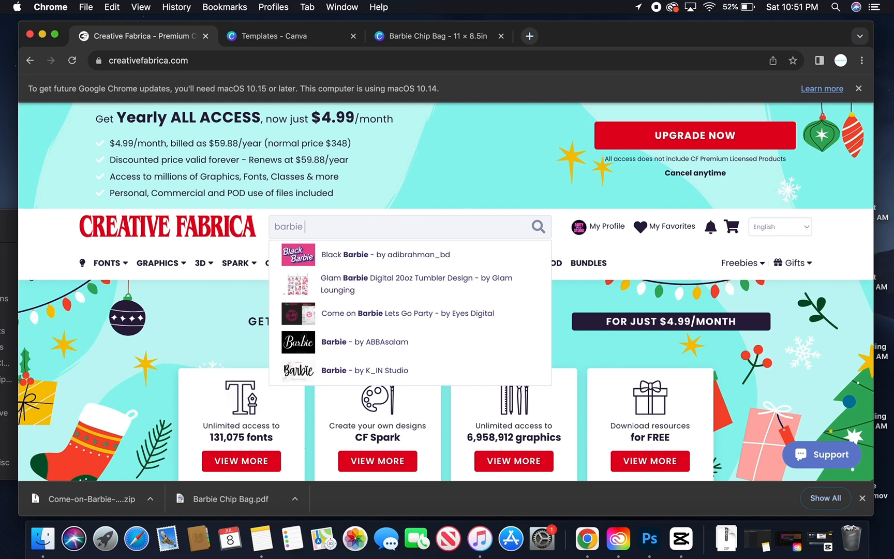
pyautogui.write(' graphi')
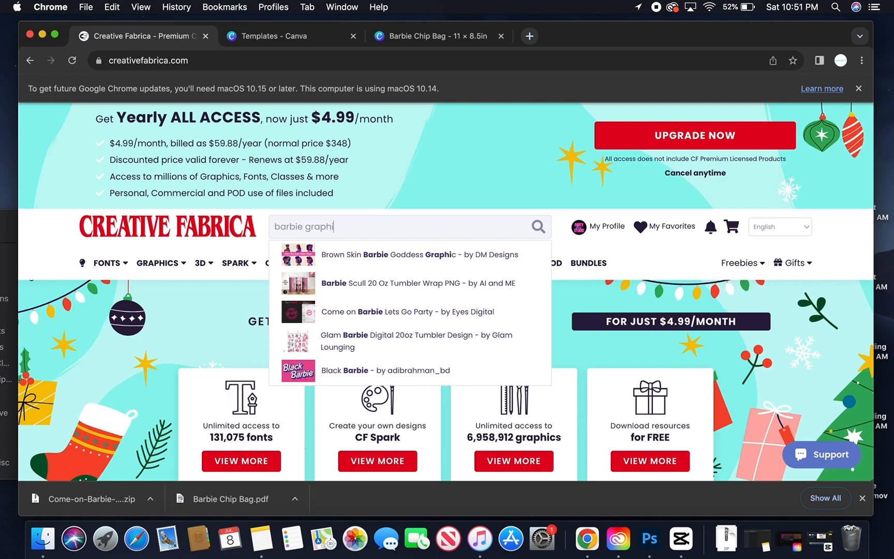
pyautogui.write('c')
pyautogui.press('Return')
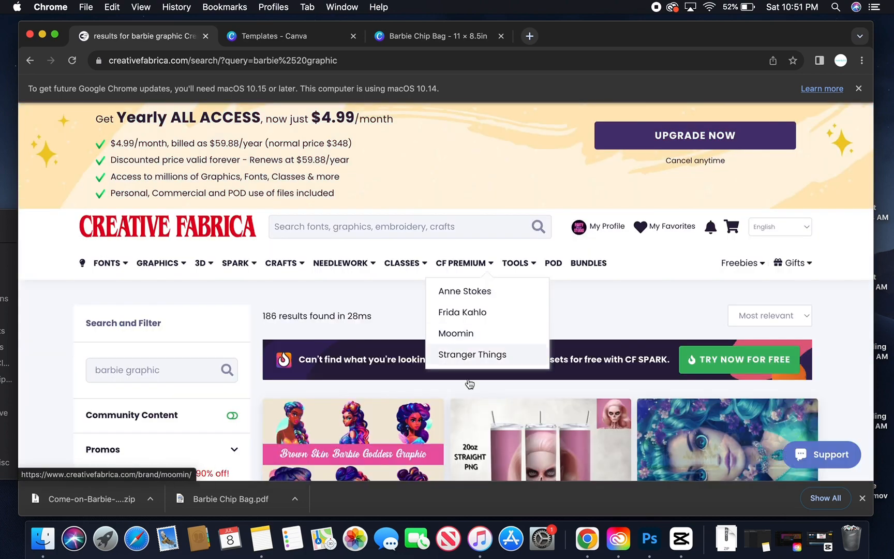
# Step: Browse the Barbie search results and open the "Come on Barbie Lets Go Party" graphic by Eyes Digital
pyautogui.scroll(-10, 469, 383)
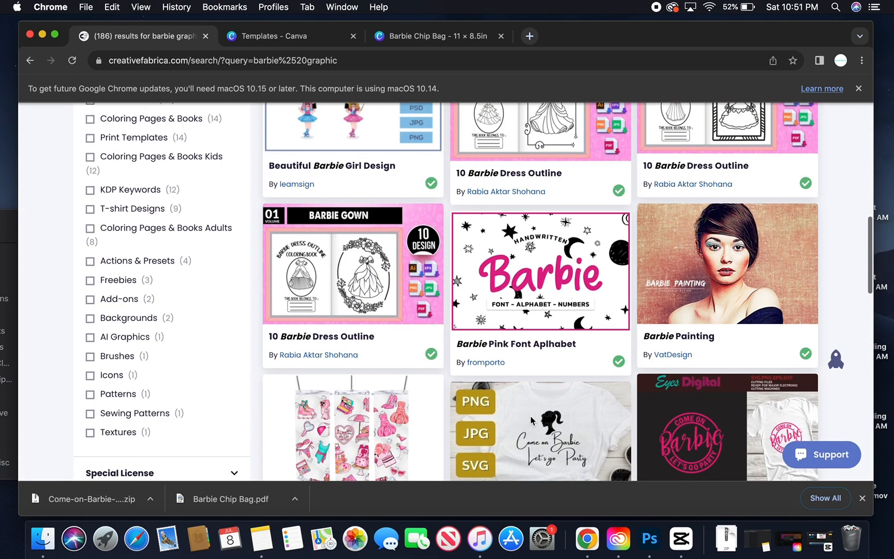
pyautogui.scroll(-4, 532, 420)
pyautogui.scroll(-5, 532, 420)
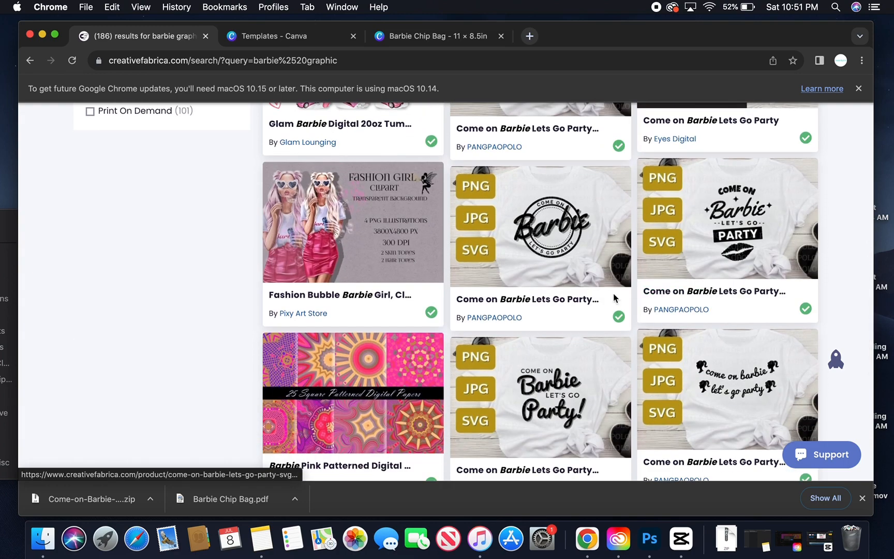
pyautogui.scroll(5, 614, 298)
pyautogui.scroll(-2, 583, 286)
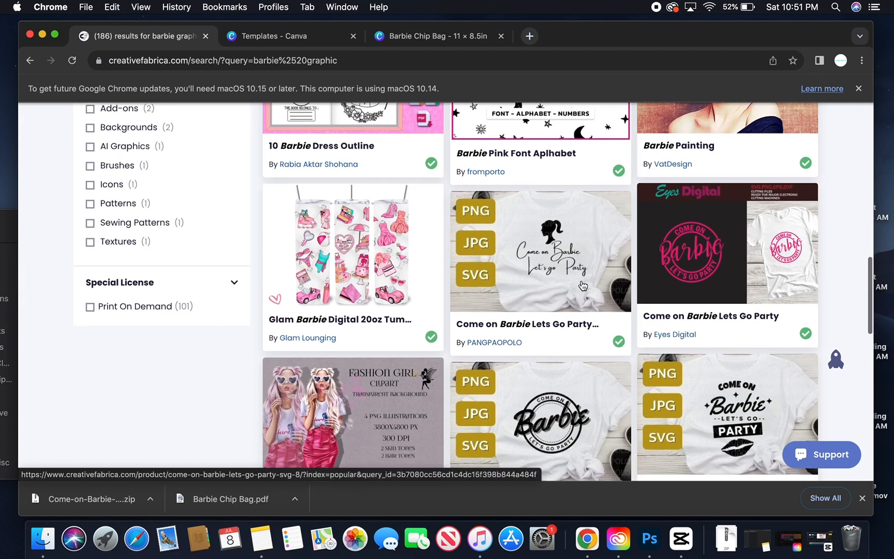
pyautogui.click(707, 248)
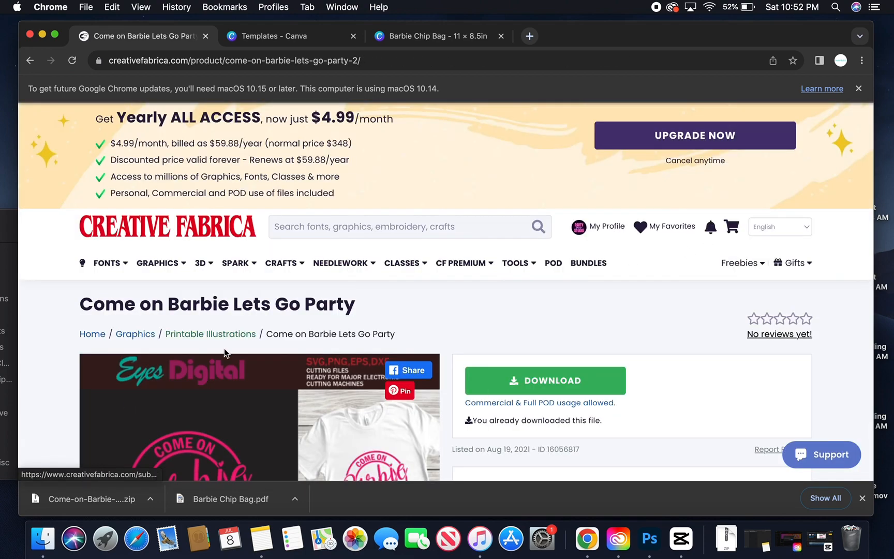
pyautogui.scroll(-3, 232, 370)
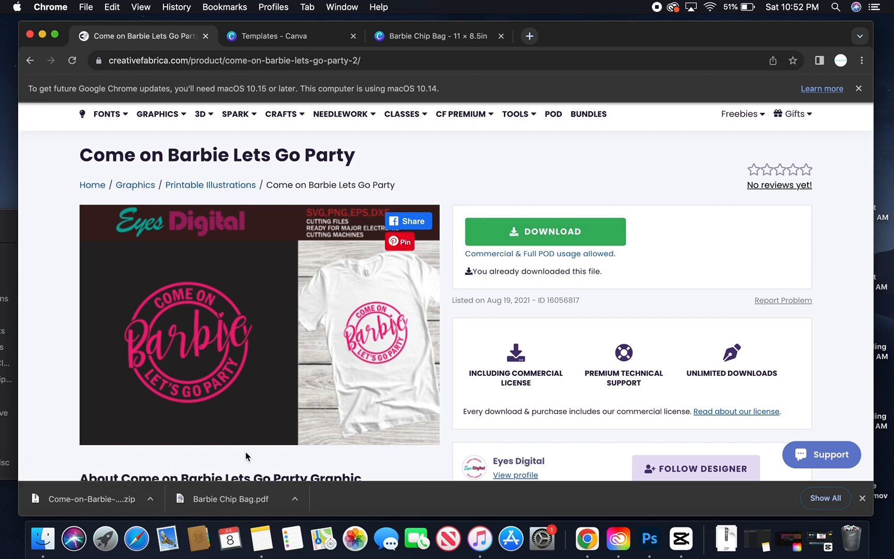
# Step: Return to the Barbie Chip Bag design in Canva and preview the downloaded "Come on barbie lets go party.svg" from its Finder folder
pyautogui.click(455, 40)
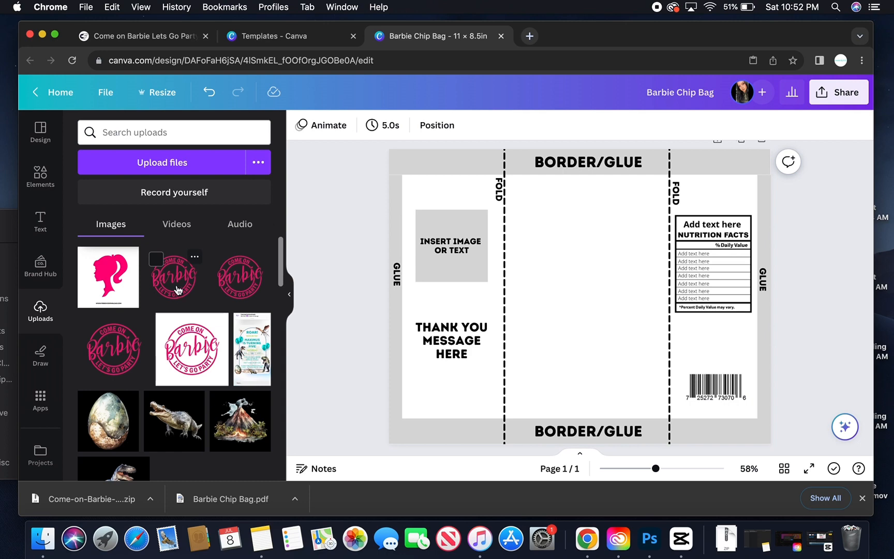
pyautogui.click(7, 437)
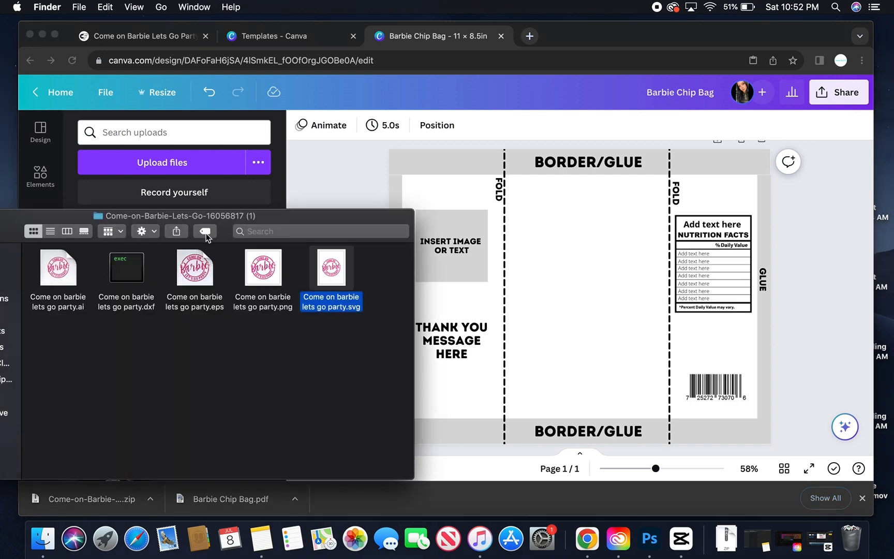
pyautogui.doubleClick(343, 280)
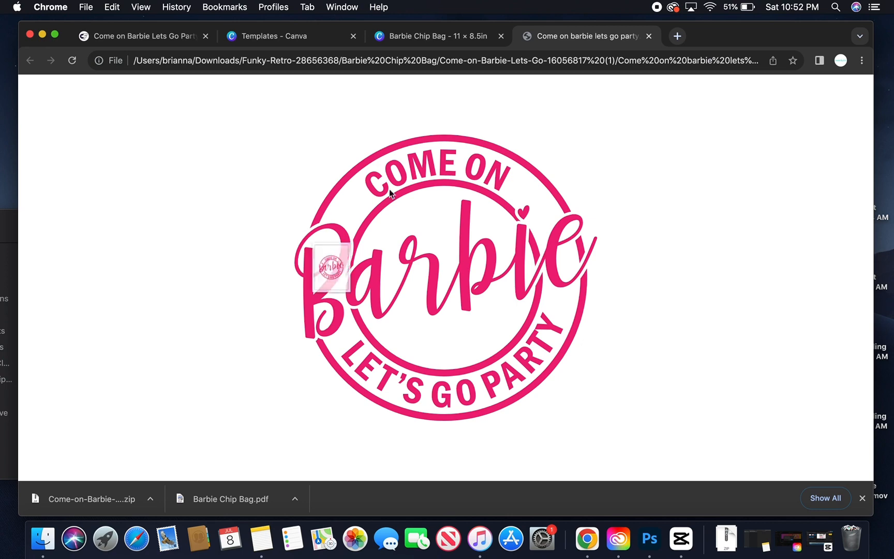
pyautogui.click(648, 35)
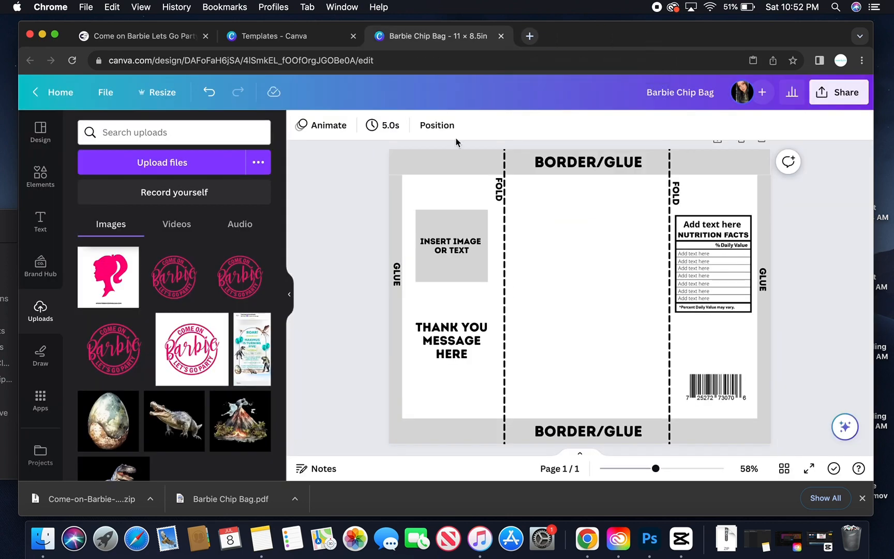
pyautogui.click(6, 437)
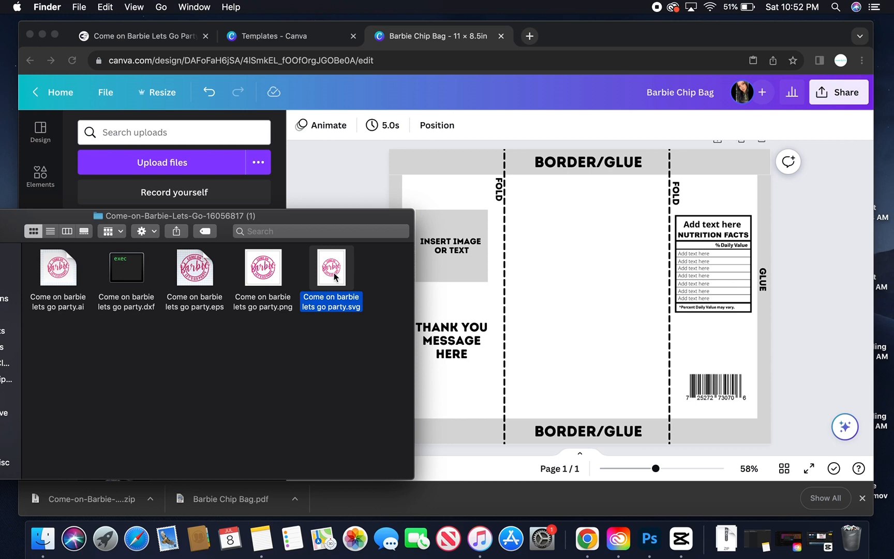
pyautogui.press('space')
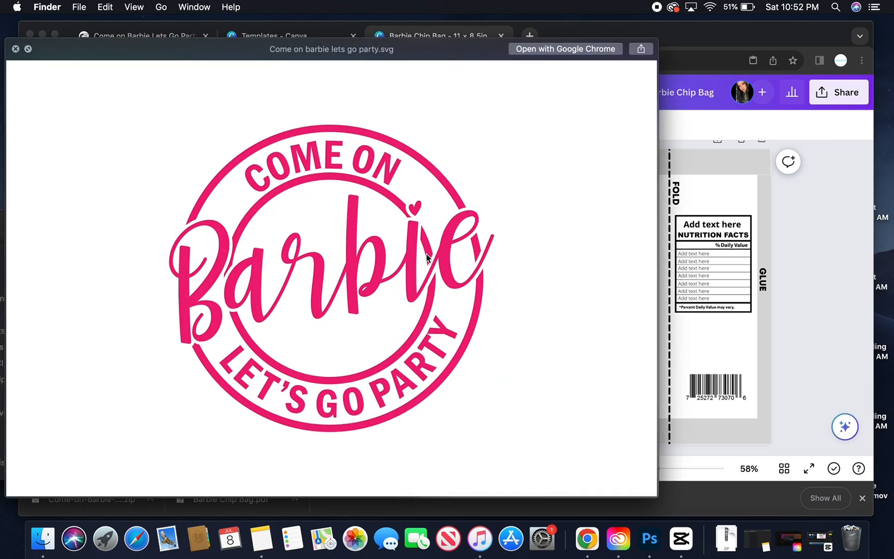
pyautogui.click(16, 49)
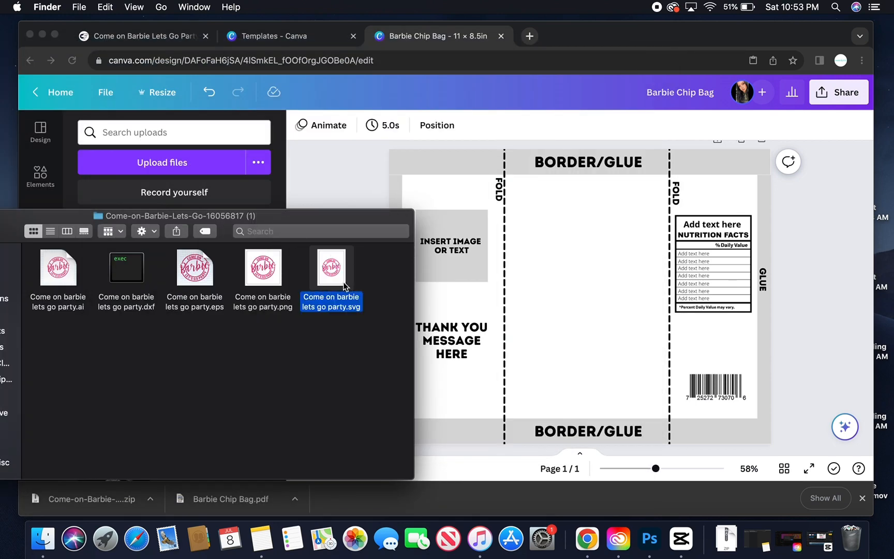
# Step: Add "Come on barbie lets go party.svg" to the middle panel, enlarging it and centring it between the two fold lines
pyautogui.moveTo(344, 284); pyautogui.dragTo(541, 280)
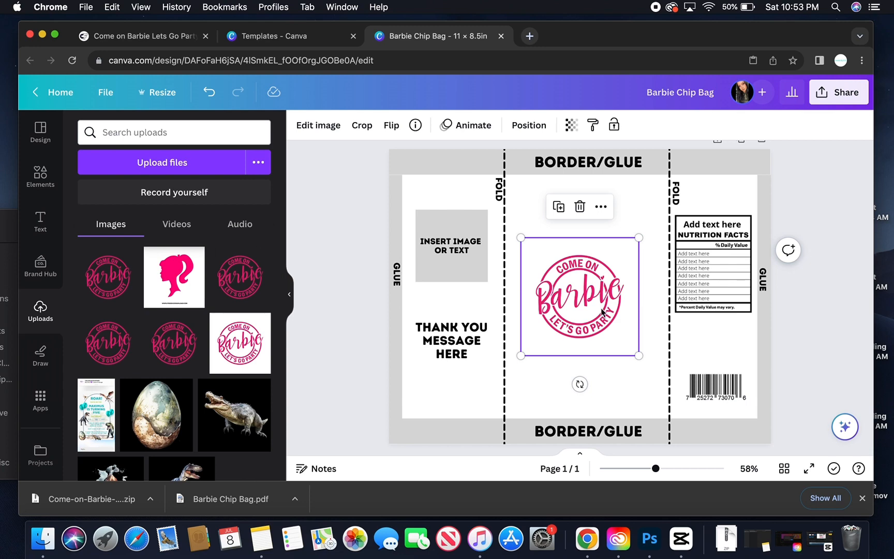
pyautogui.moveTo(639, 356); pyautogui.dragTo(698, 414)
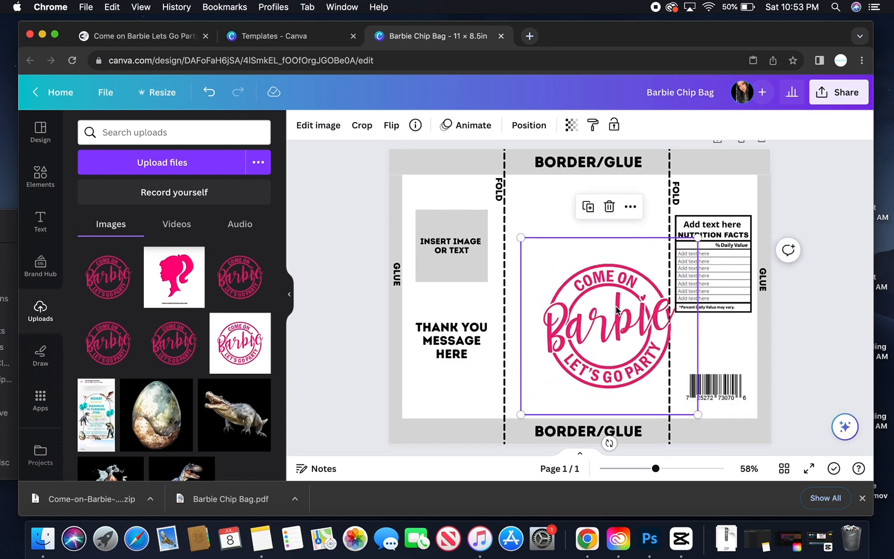
pyautogui.moveTo(615, 309); pyautogui.dragTo(594, 286)
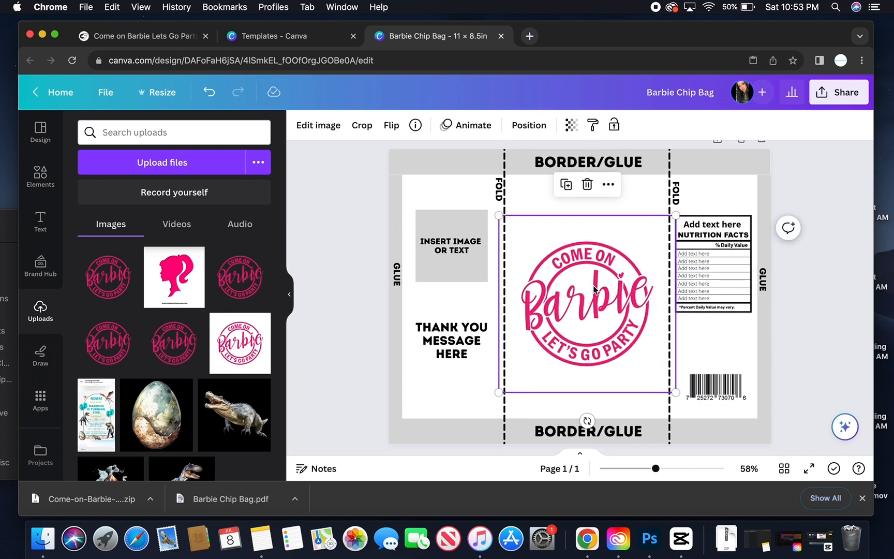
pyautogui.click(706, 195)
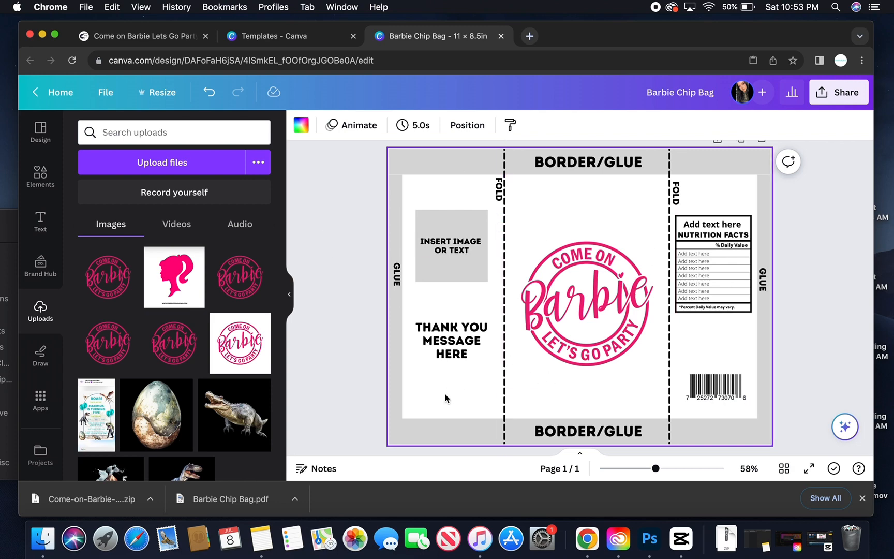
# Step: Search the elements library for "pink wallpaper"
pyautogui.click(37, 176)
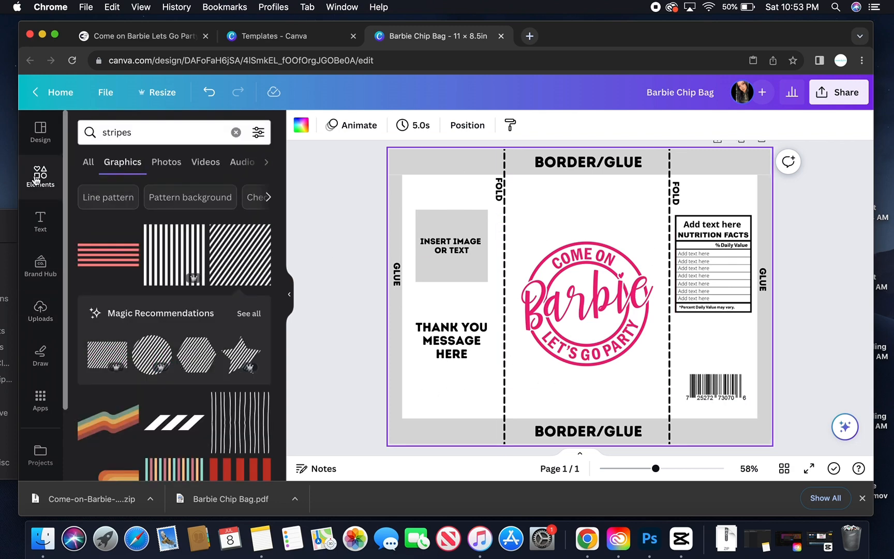
pyautogui.click(236, 132)
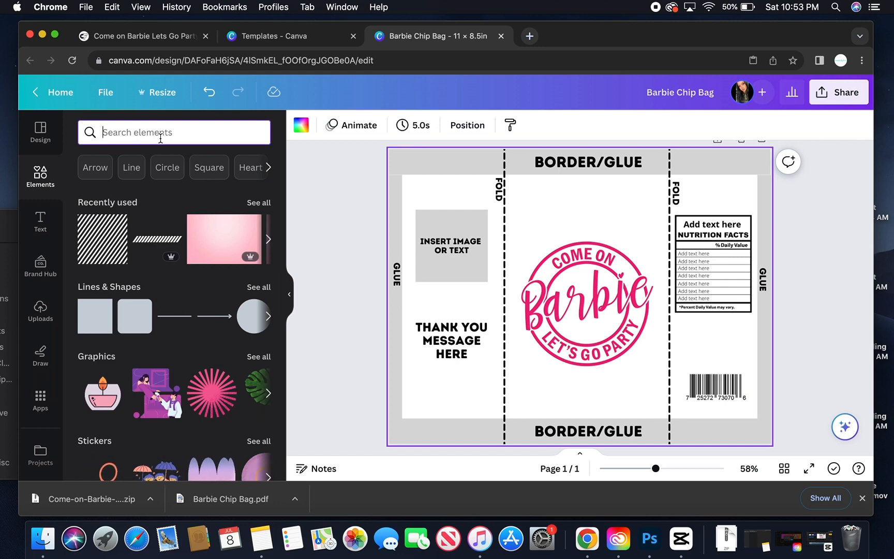
pyautogui.write('pink')
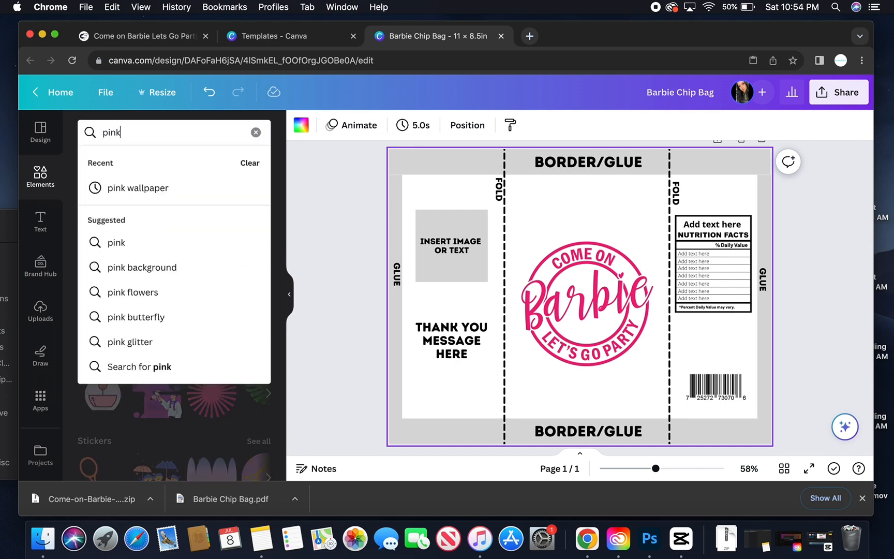
pyautogui.write(' wall')
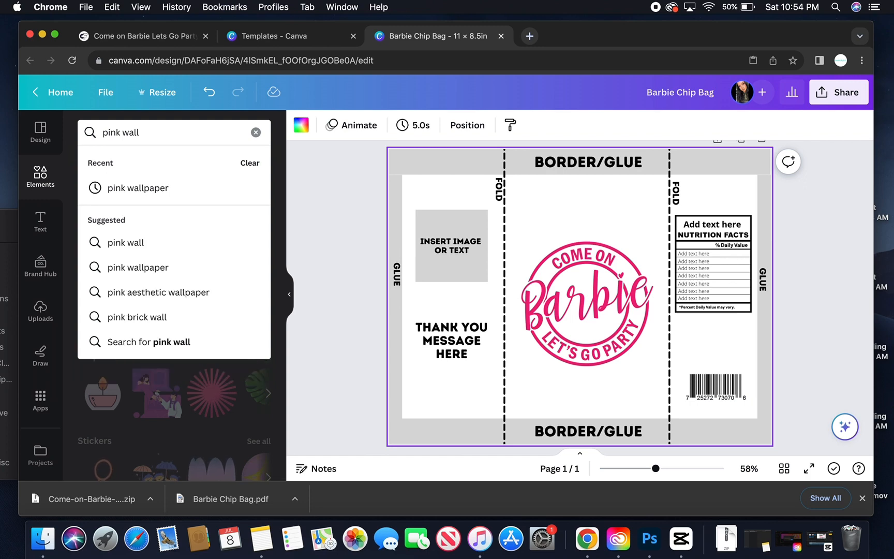
pyautogui.write('paper')
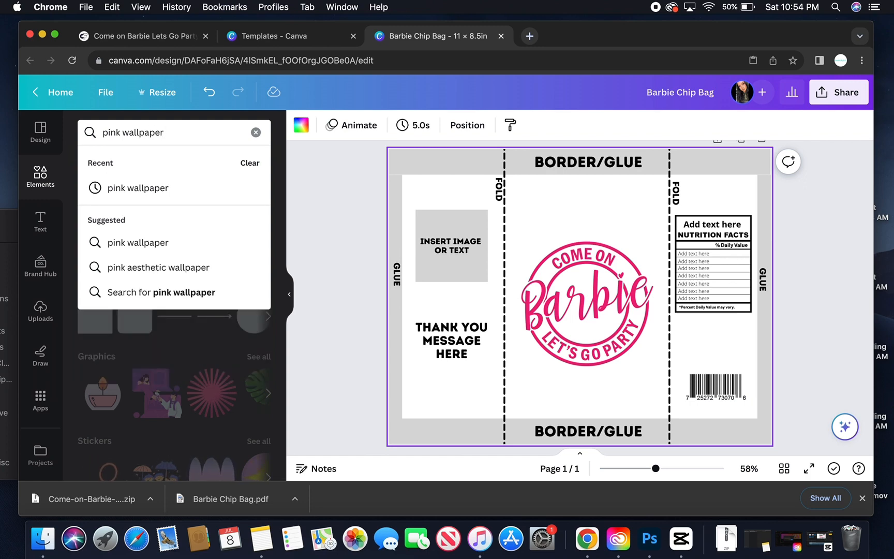
pyautogui.press('Return')
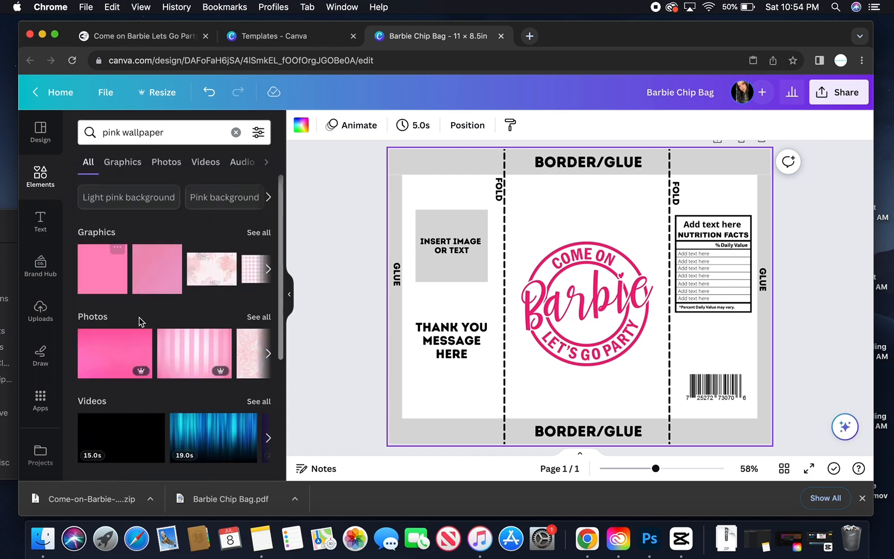
# Step: Add the plain light-pink gradient photo from the photo results and set it as the page background
pyautogui.scroll(-3, 137, 318)
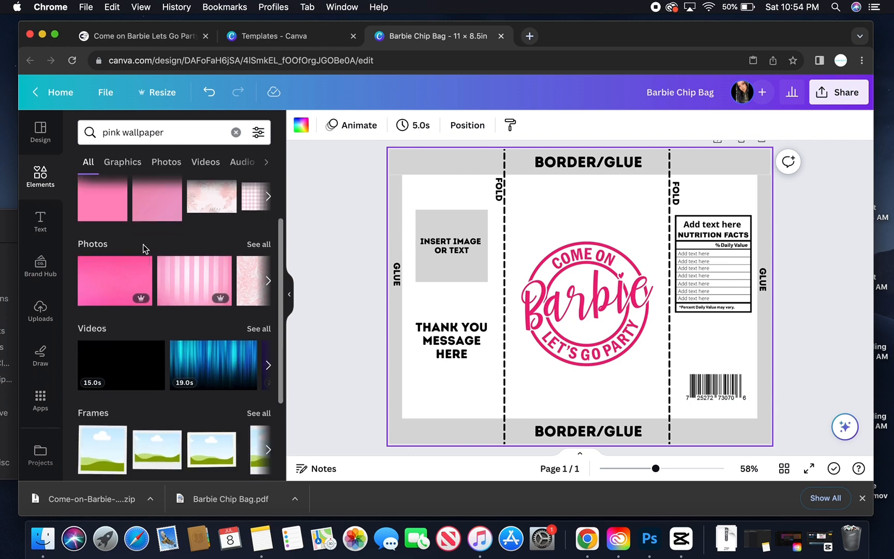
pyautogui.click(258, 245)
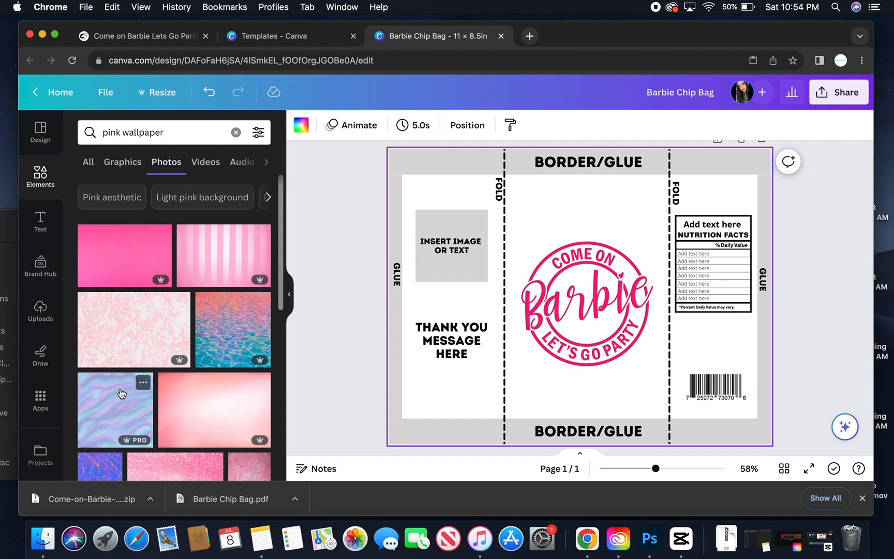
pyautogui.scroll(-5, 121, 393)
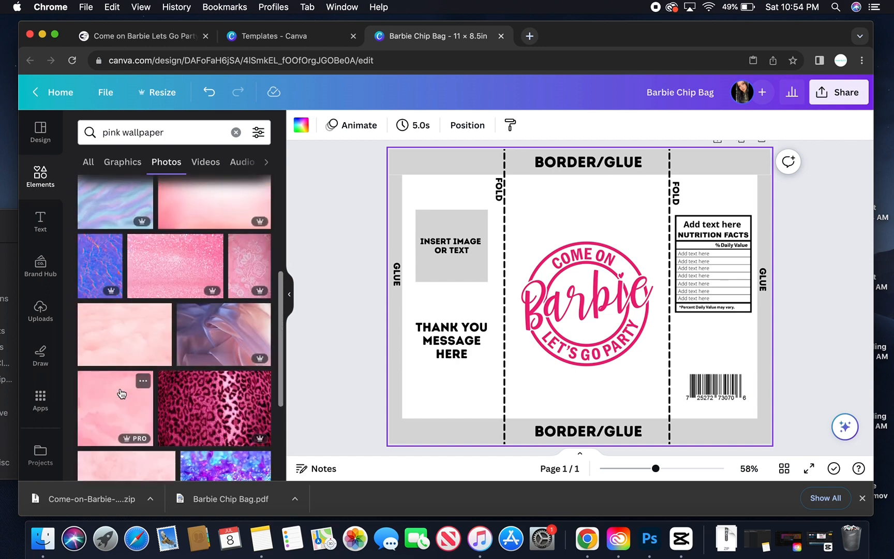
pyautogui.scroll(-4, 121, 394)
pyautogui.scroll(-6, 121, 393)
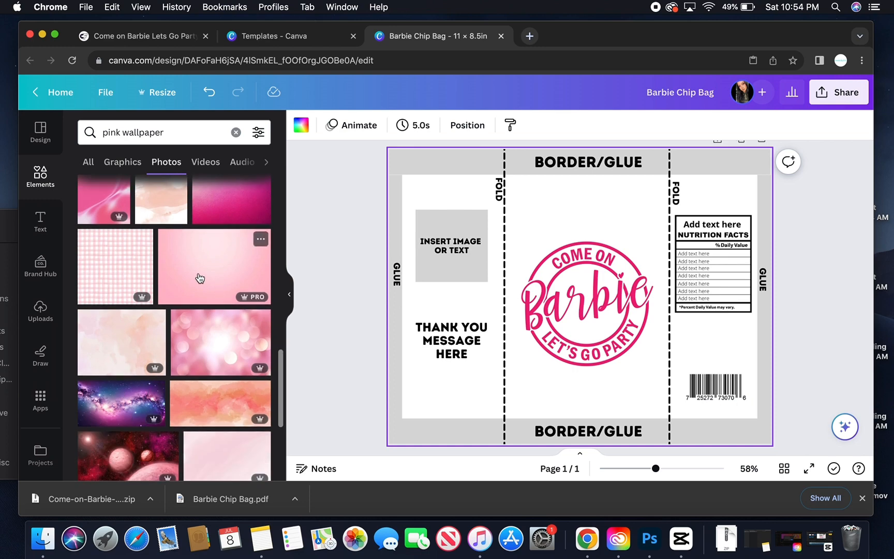
pyautogui.click(200, 278)
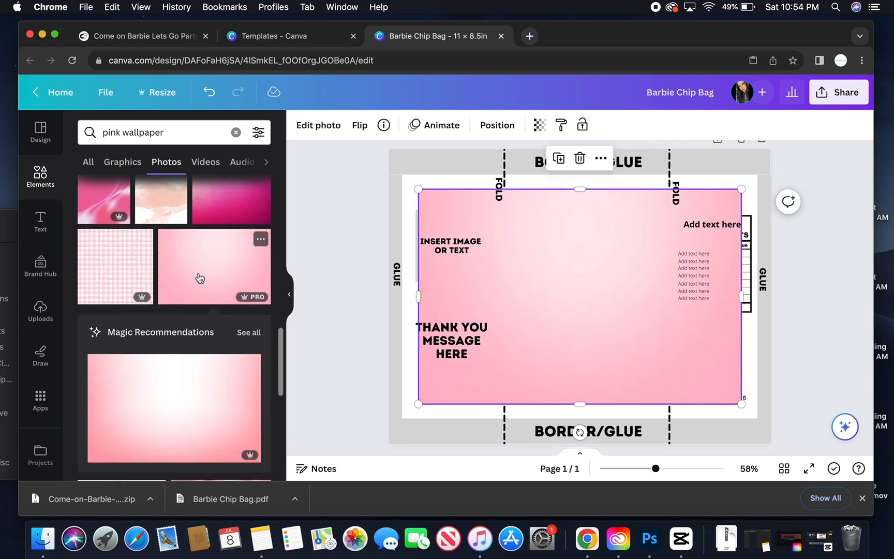
pyautogui.rightClick(511, 309)
pyautogui.click(578, 440)
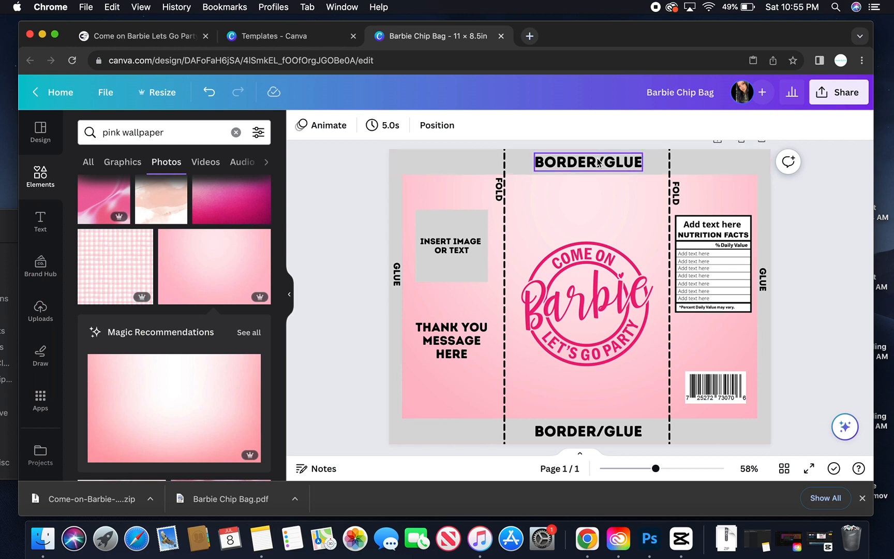
# Step: Delete the "BORDER/GLUE" text from the bag's top band and recolour that band with the graphic's hot pink
pyautogui.scroll(1, 591, 196)
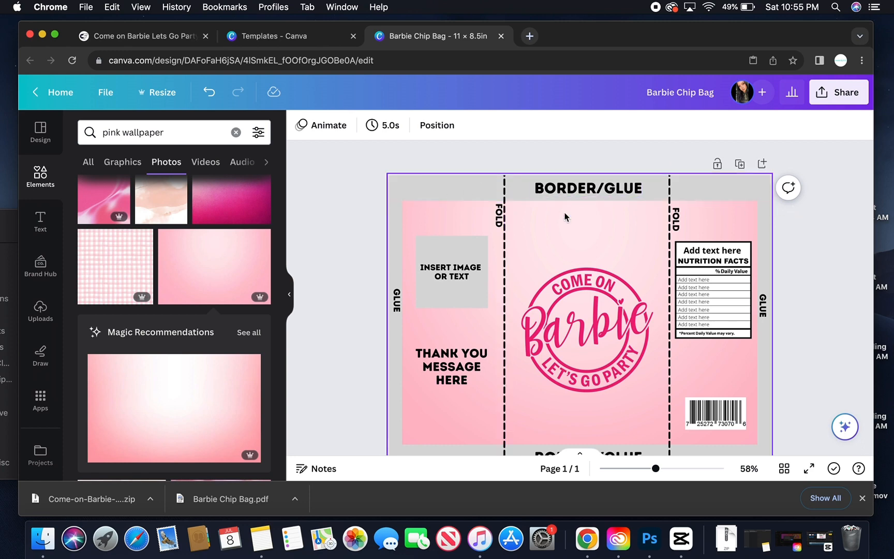
pyautogui.click(607, 189)
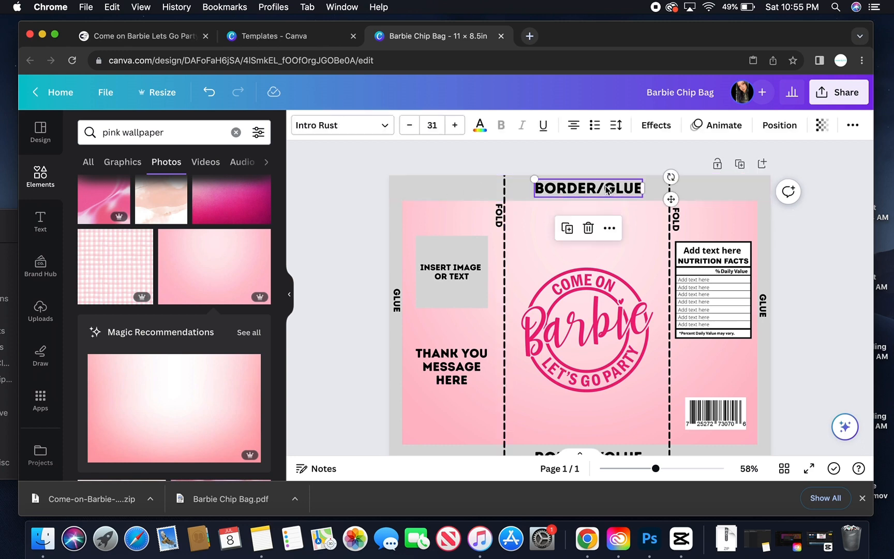
pyautogui.press('Delete')
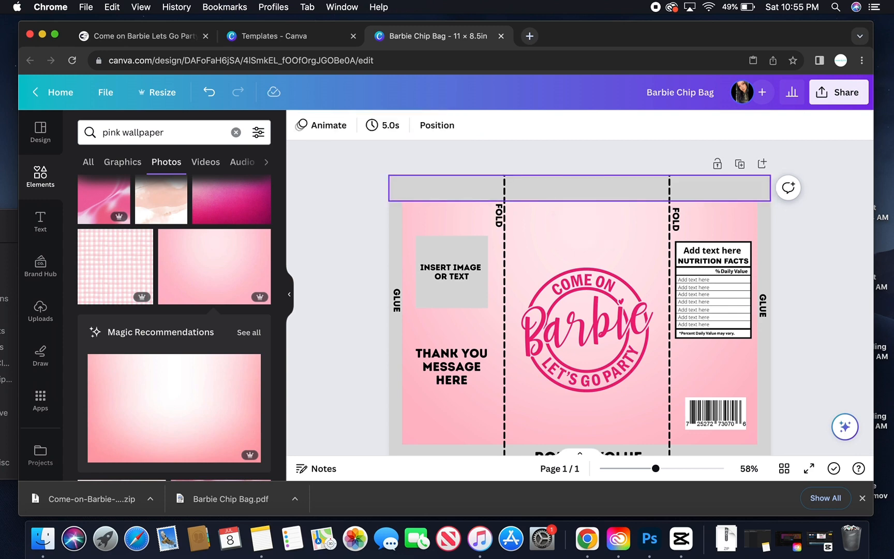
pyautogui.click(412, 188)
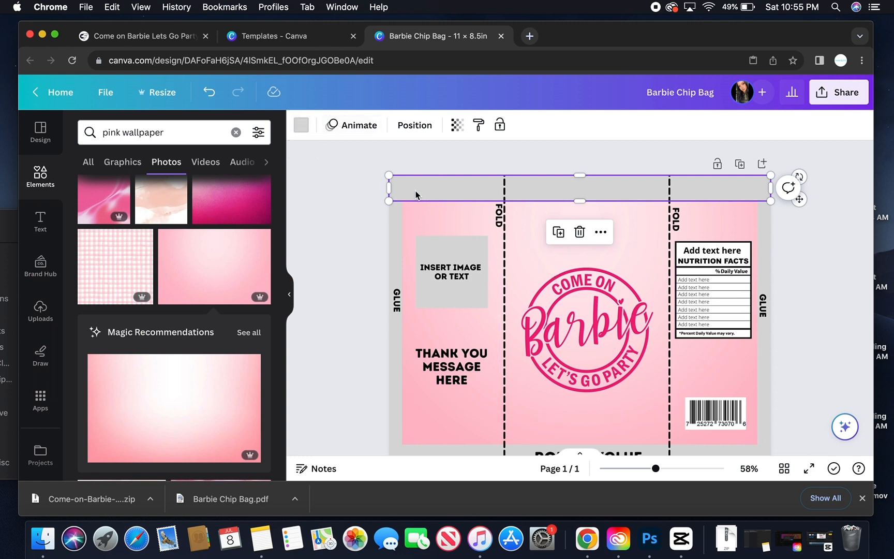
pyautogui.click(301, 127)
pyautogui.scroll(-4, 194, 315)
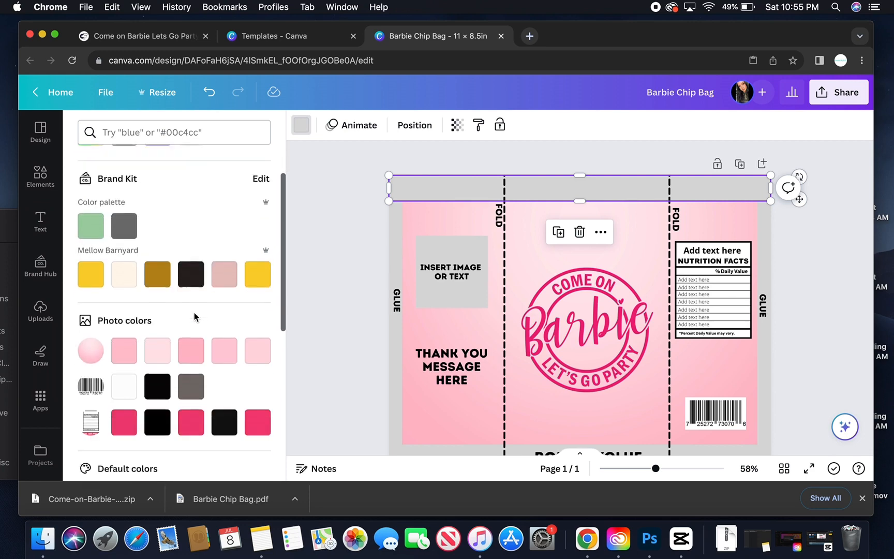
pyautogui.click(191, 396)
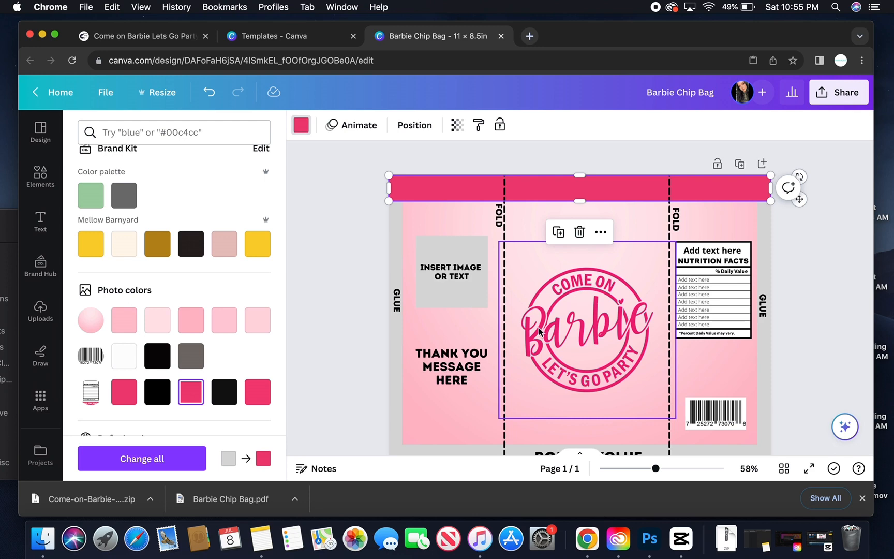
# Step: Delete the "BORDER/GLUE" text from the bag's bottom band and fill that band with hot pink #ee4079
pyautogui.scroll(-3, 539, 327)
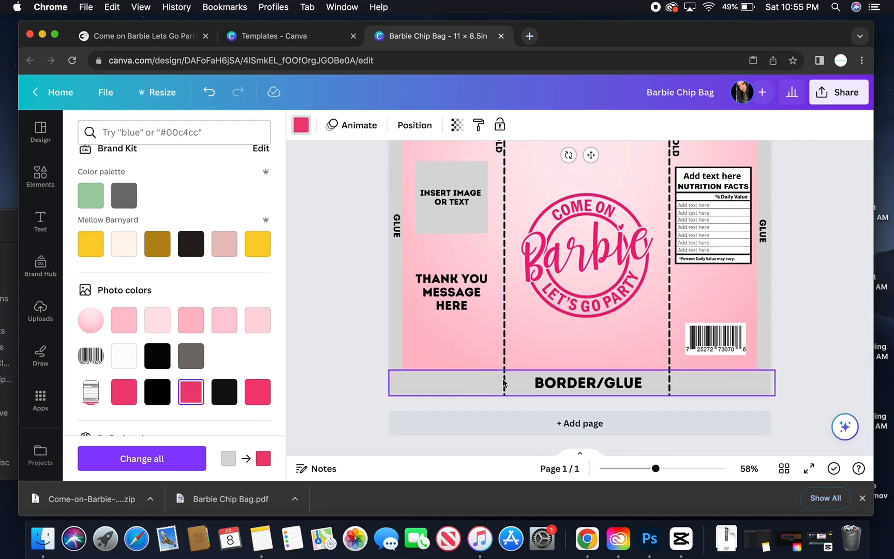
pyautogui.click(581, 384)
pyautogui.press('Delete')
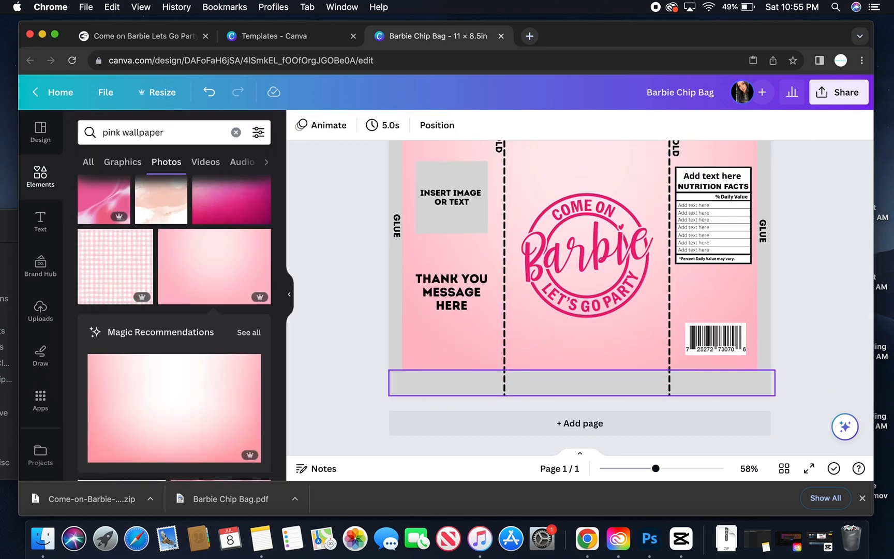
pyautogui.click(577, 384)
pyautogui.click(301, 125)
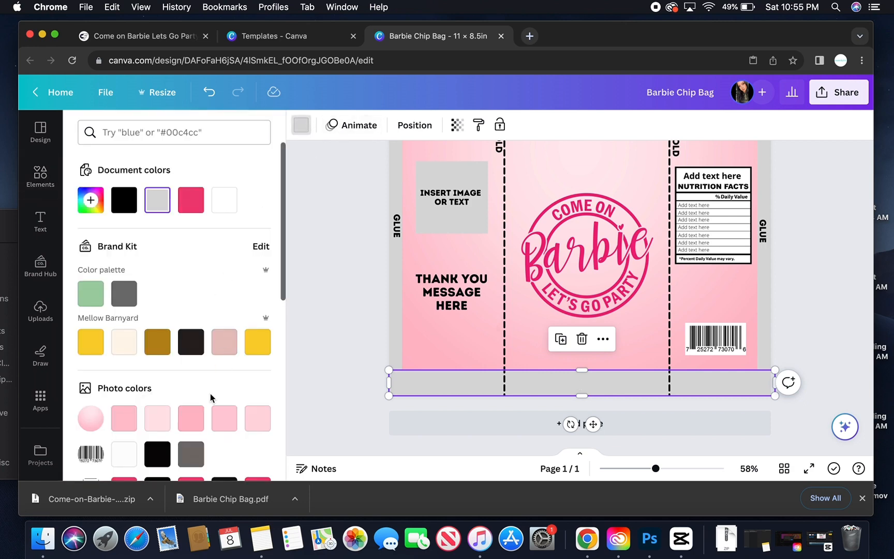
pyautogui.scroll(-3, 211, 398)
pyautogui.scroll(3, 191, 403)
pyautogui.click(190, 200)
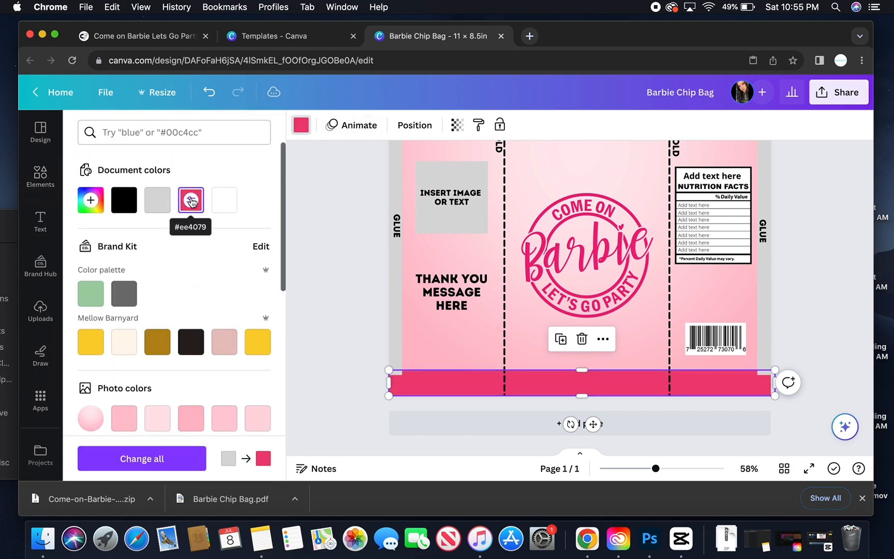
pyautogui.click(453, 316)
# Step: Search the elements for "stripes" and add the black diagonal stripes graphic to the design
pyautogui.scroll(2, 452, 317)
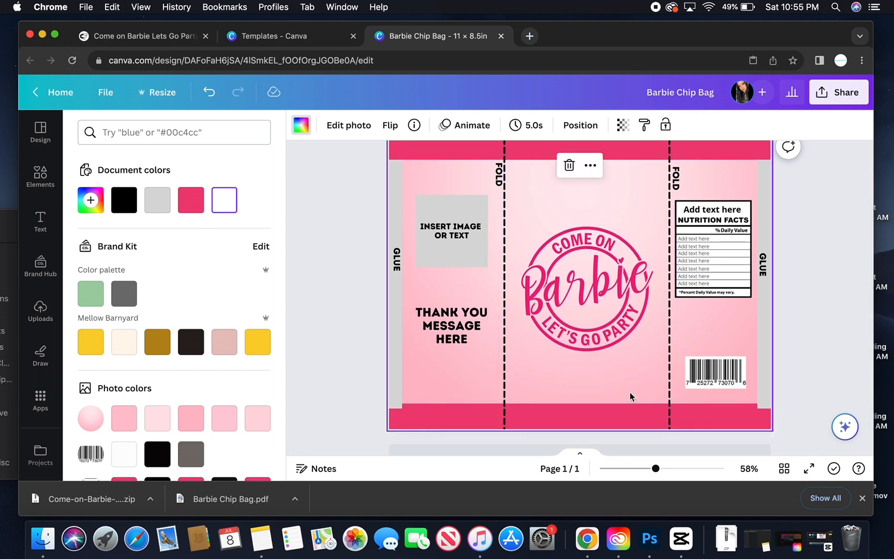
pyautogui.scroll(2, 589, 392)
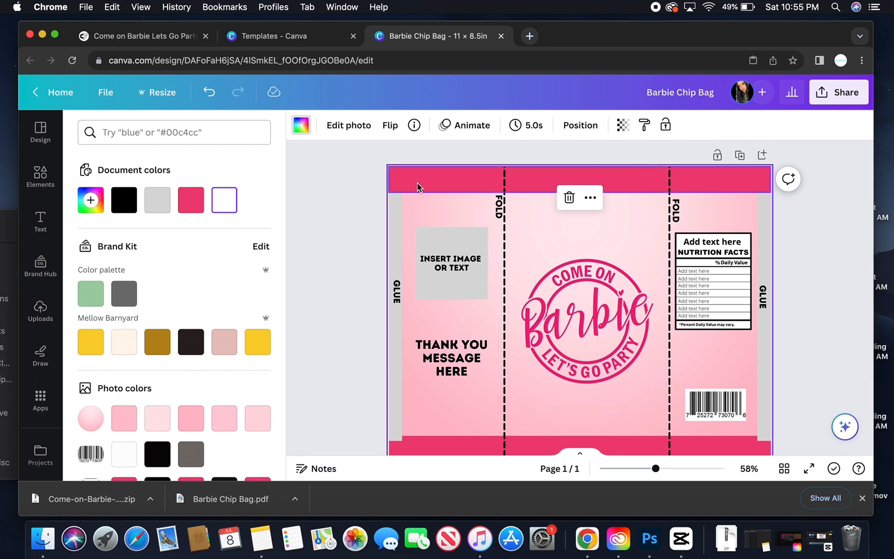
pyautogui.click(45, 182)
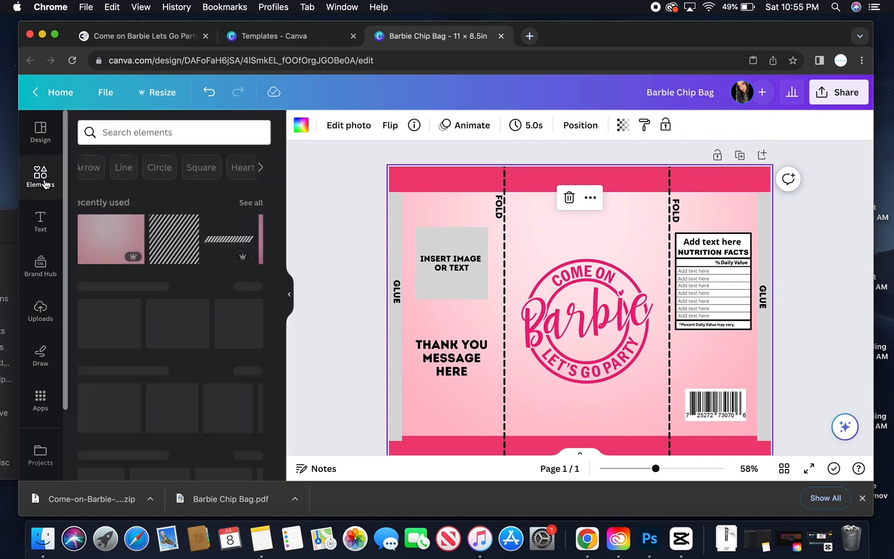
pyautogui.click(186, 133)
pyautogui.write('stripes')
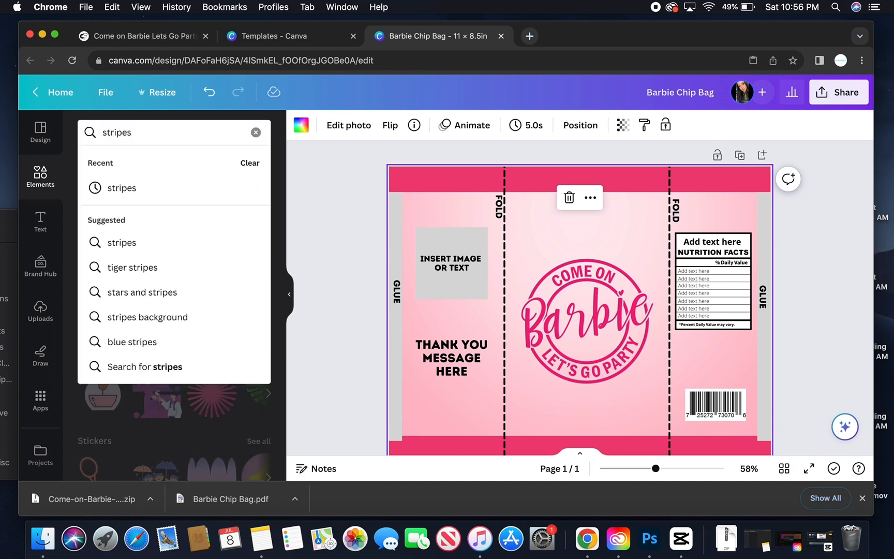
pyautogui.press('Return')
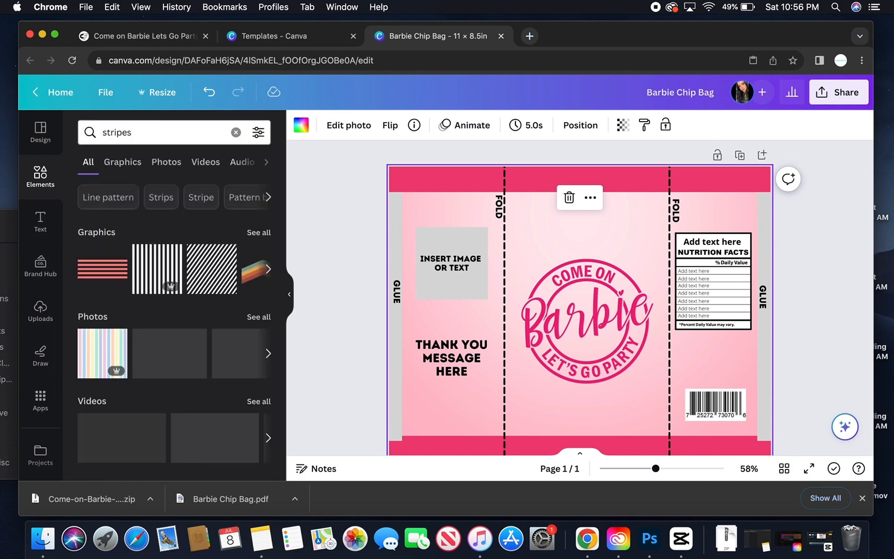
pyautogui.click(224, 283)
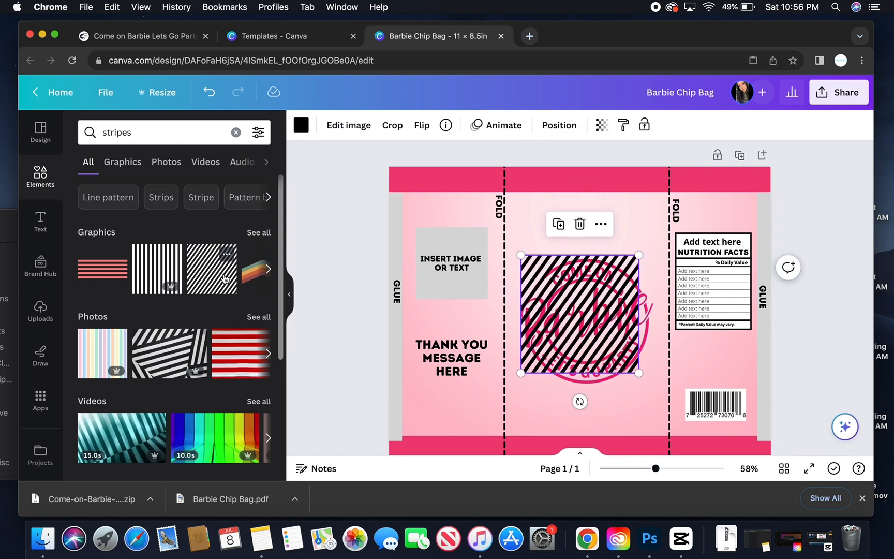
# Step: Recolour the diagonal stripes white (#ffffff) and place them over the left end of the top pink band
pyautogui.moveTo(533, 307); pyautogui.dragTo(401, 197)
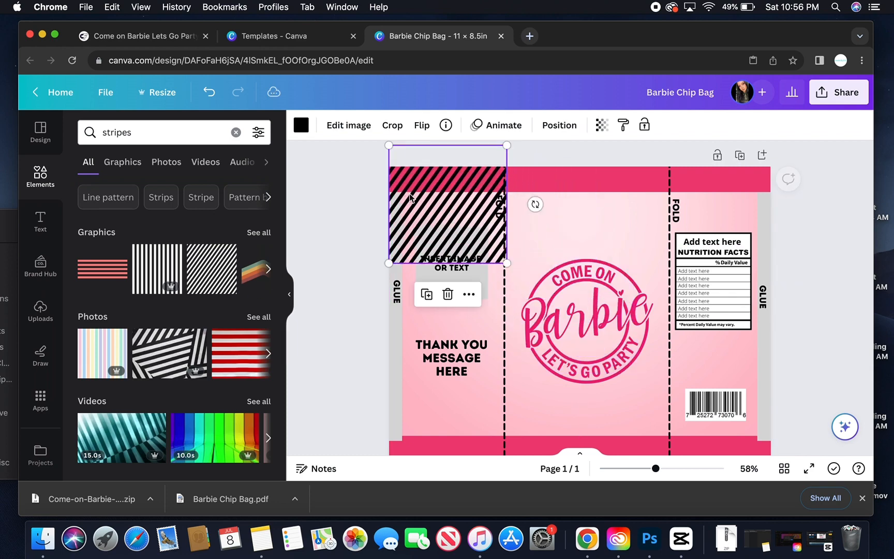
pyautogui.click(301, 125)
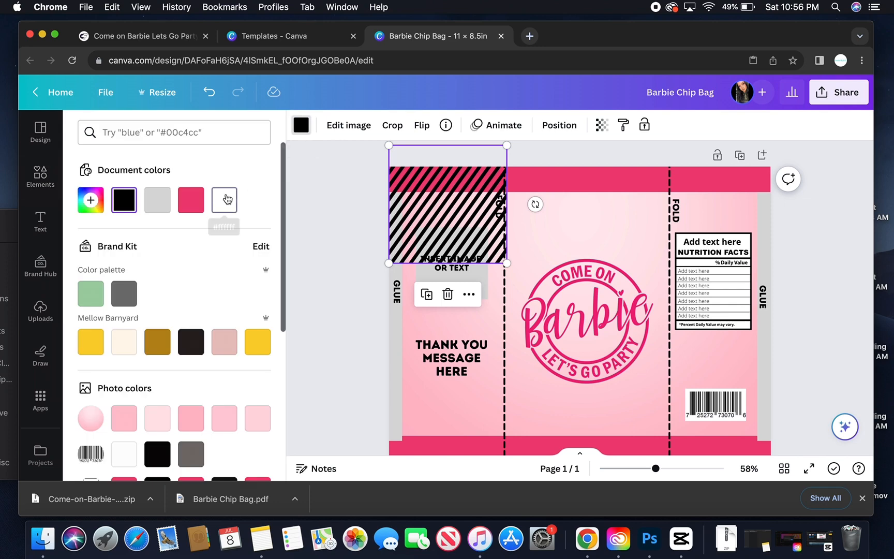
pyautogui.click(224, 200)
pyautogui.moveTo(448, 238); pyautogui.dragTo(446, 171)
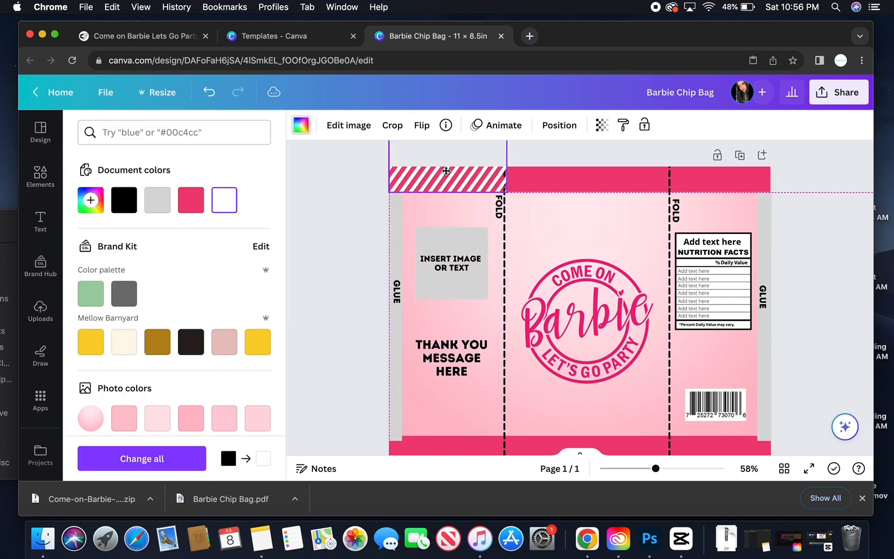
# Step: Enlarge the white stripes to reach past the first fold line and align their lower edge with the top band's
pyautogui.moveTo(507, 192); pyautogui.dragTo(589, 224)
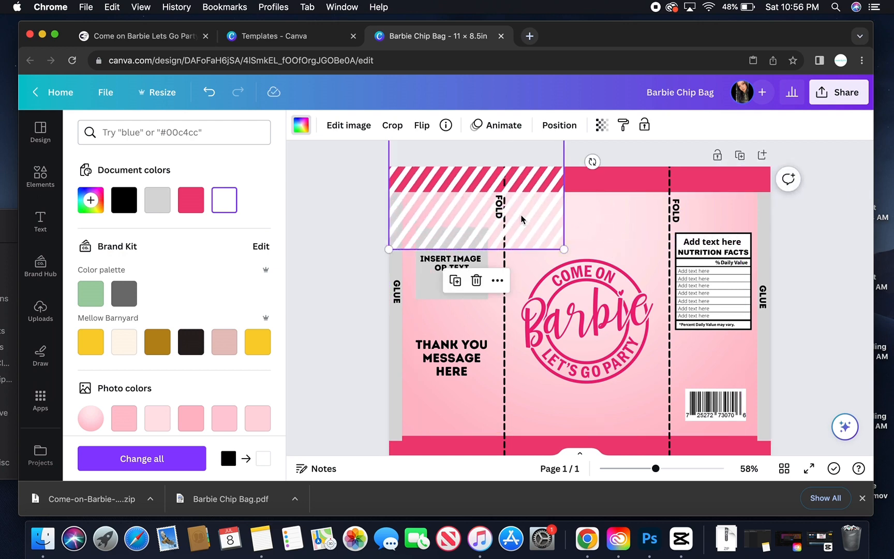
pyautogui.moveTo(527, 235); pyautogui.dragTo(529, 177)
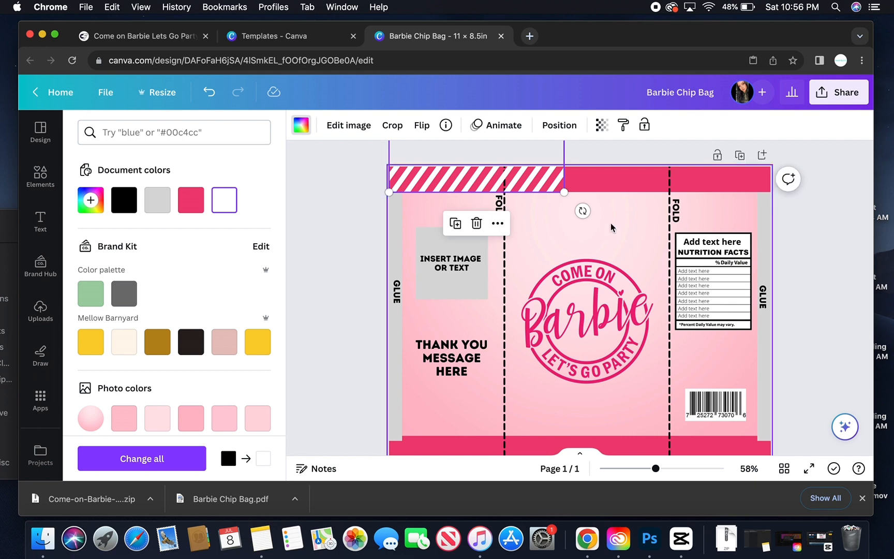
pyautogui.click(618, 234)
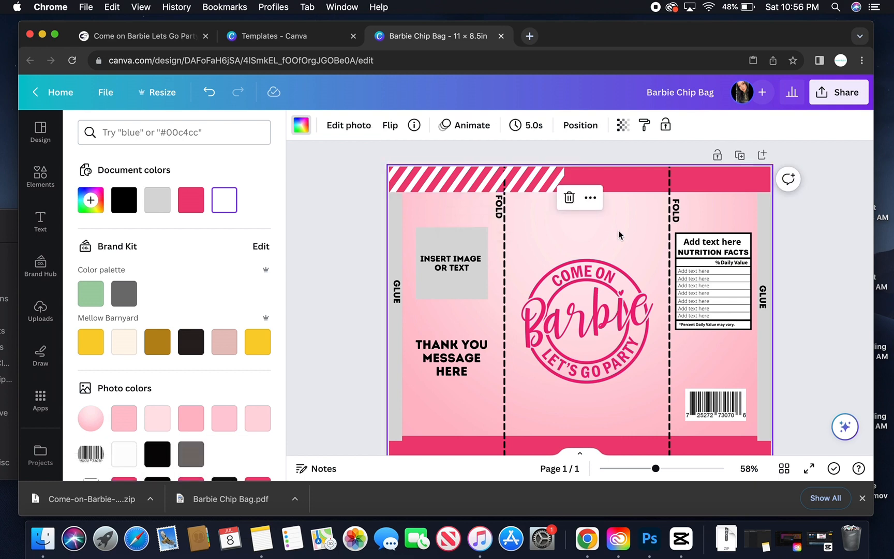
pyautogui.click(419, 176)
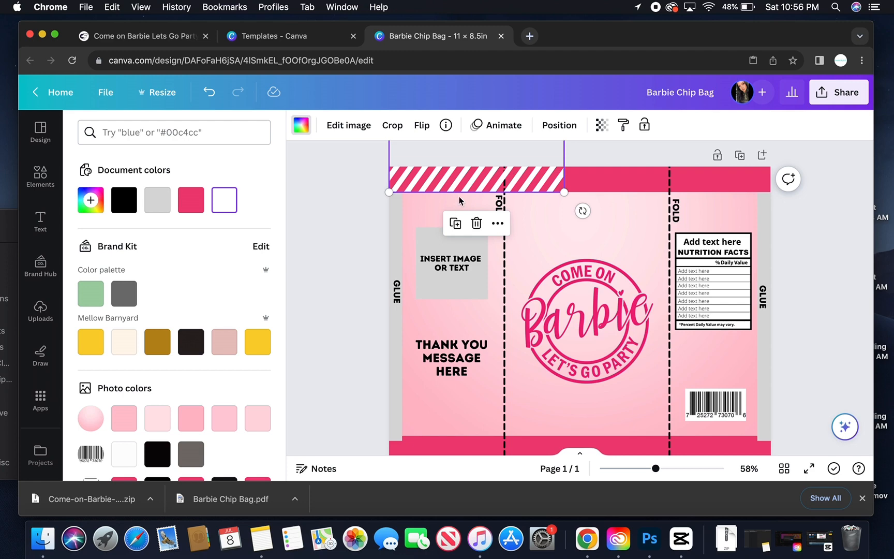
# Step: Duplicate the white stripes and place the copy over the middle of the top band, continuing the first set's pattern
pyautogui.click(456, 224)
pyautogui.moveTo(479, 190); pyautogui.dragTo(629, 184)
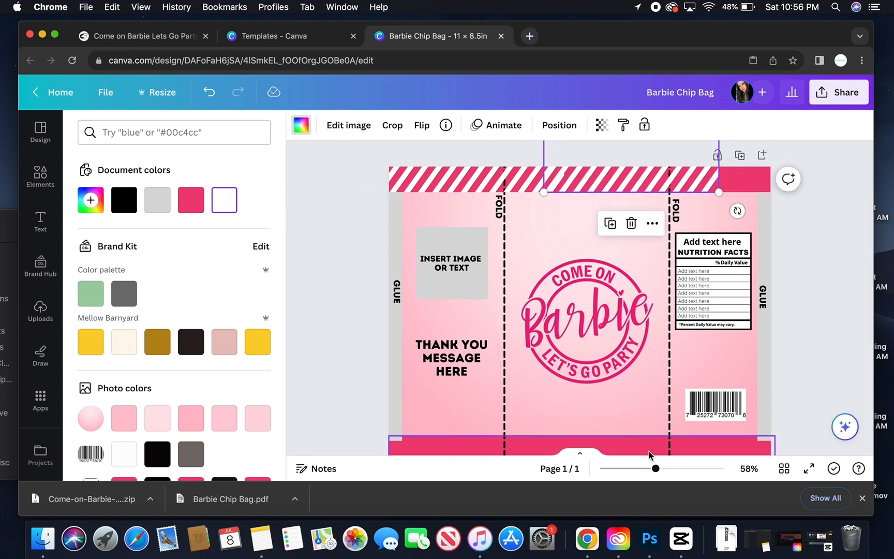
pyautogui.moveTo(656, 468); pyautogui.dragTo(683, 469)
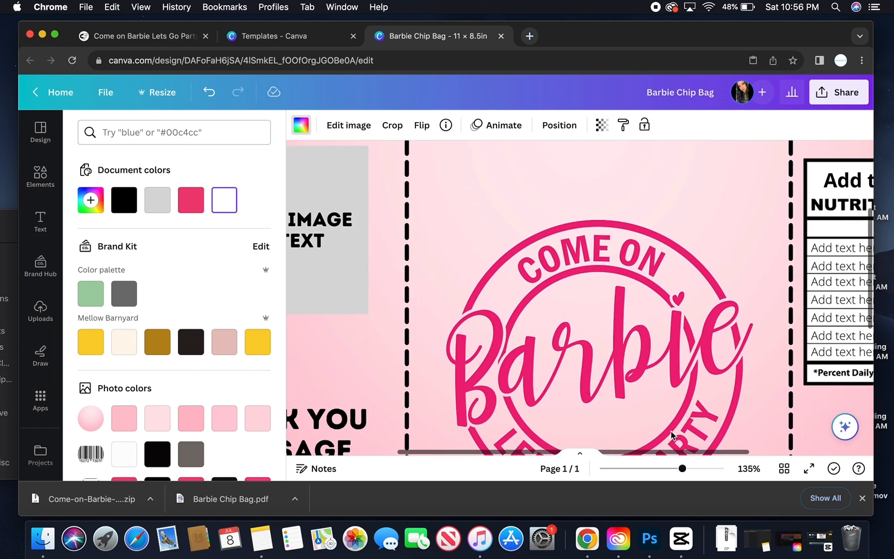
pyautogui.scroll(5, 672, 305)
pyautogui.hscroll(2, 673, 306)
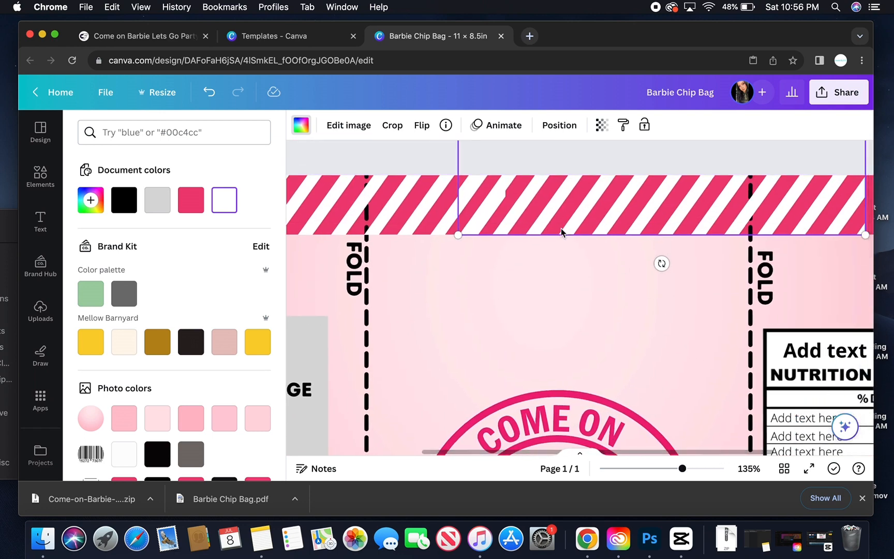
pyautogui.moveTo(526, 202); pyautogui.dragTo(529, 201)
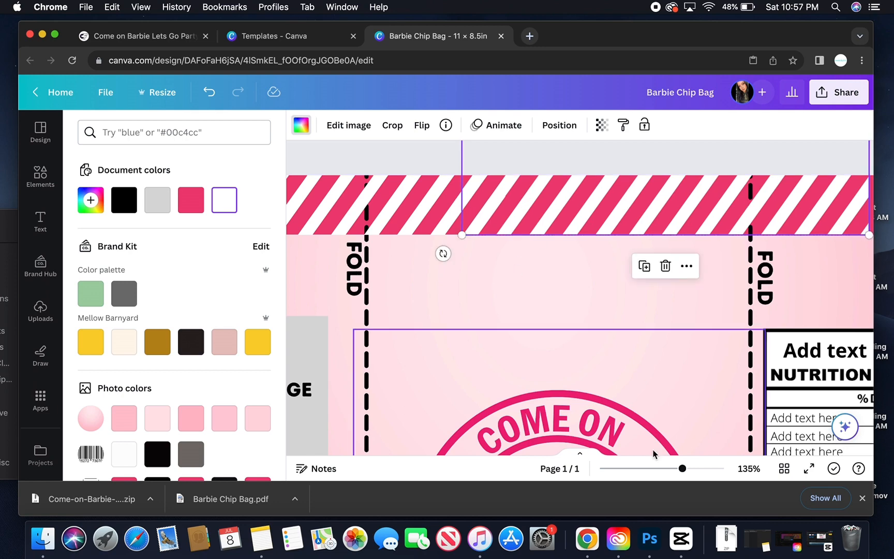
# Step: Fine-tune the copied stripes' position so they join the first set seamlessly on the top band
pyautogui.moveTo(689, 468); pyautogui.dragTo(706, 468)
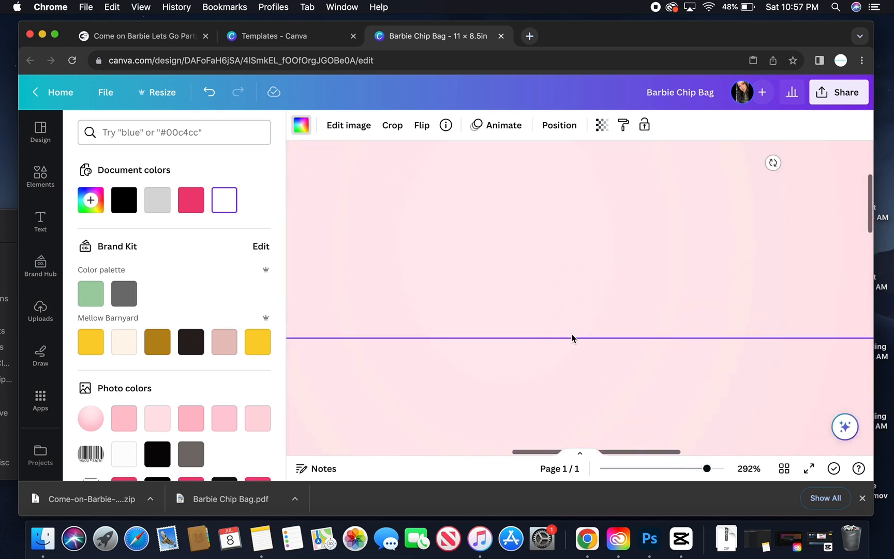
pyautogui.scroll(5, 553, 319)
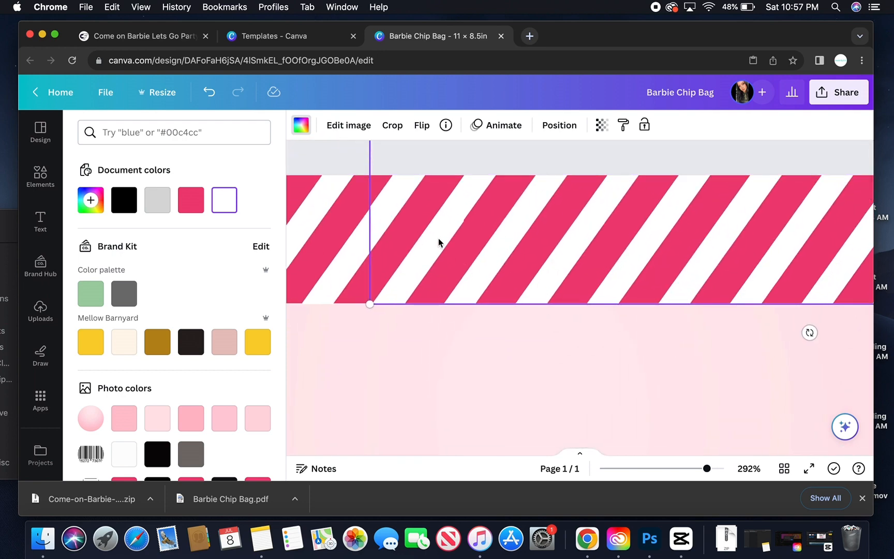
pyautogui.moveTo(438, 242); pyautogui.dragTo(436, 241)
pyautogui.click(515, 337)
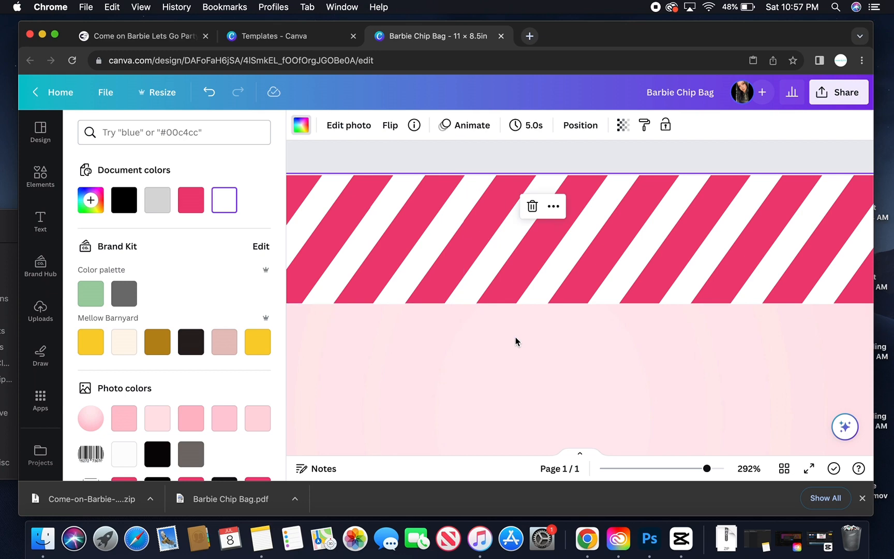
# Step: Duplicate the middle stripes and place the copy over the remaining pink end of the top band, matching the diagonal pattern
pyautogui.moveTo(706, 468); pyautogui.dragTo(675, 468)
pyautogui.hscroll(2, 682, 249)
pyautogui.scroll(2, 682, 250)
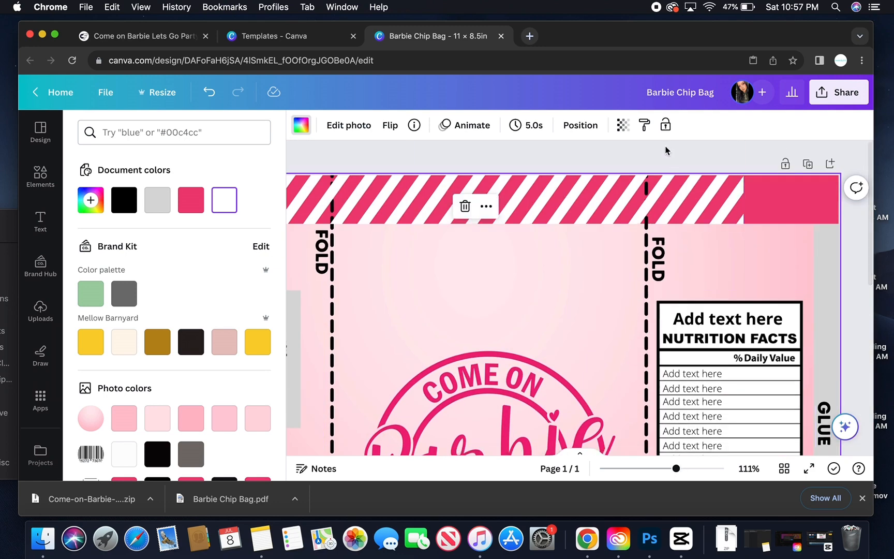
pyautogui.click(619, 196)
pyautogui.click(558, 259)
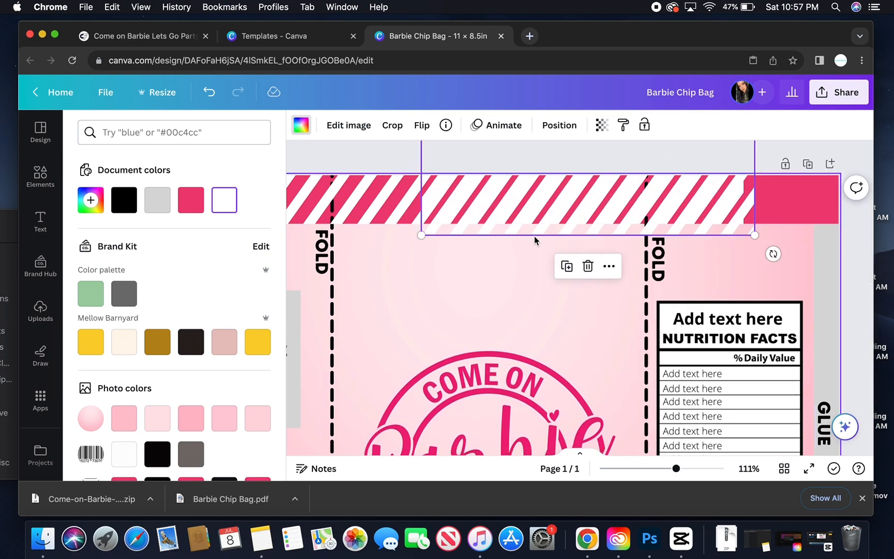
pyautogui.moveTo(519, 225); pyautogui.dragTo(808, 213)
pyautogui.click(767, 247)
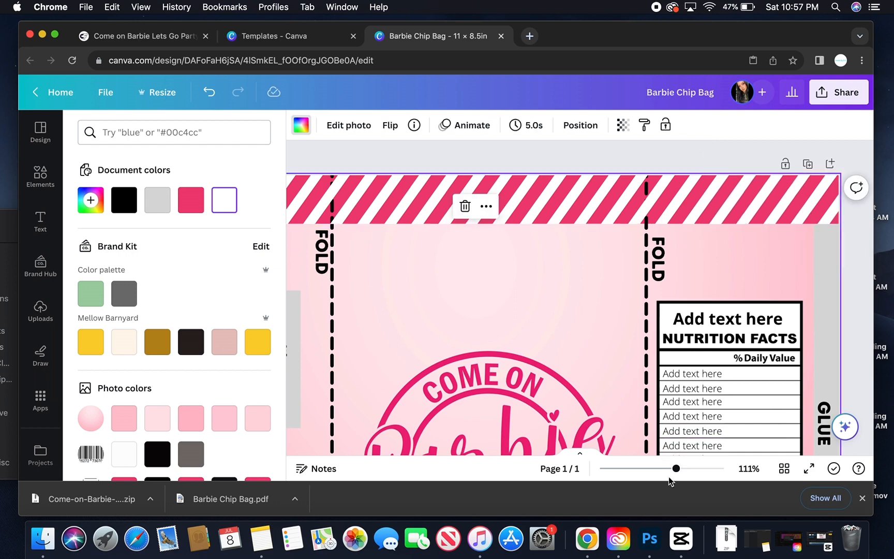
# Step: Select the top pink band together with its white stripes and paste a copy of the selection
pyautogui.moveTo(676, 470); pyautogui.dragTo(661, 471)
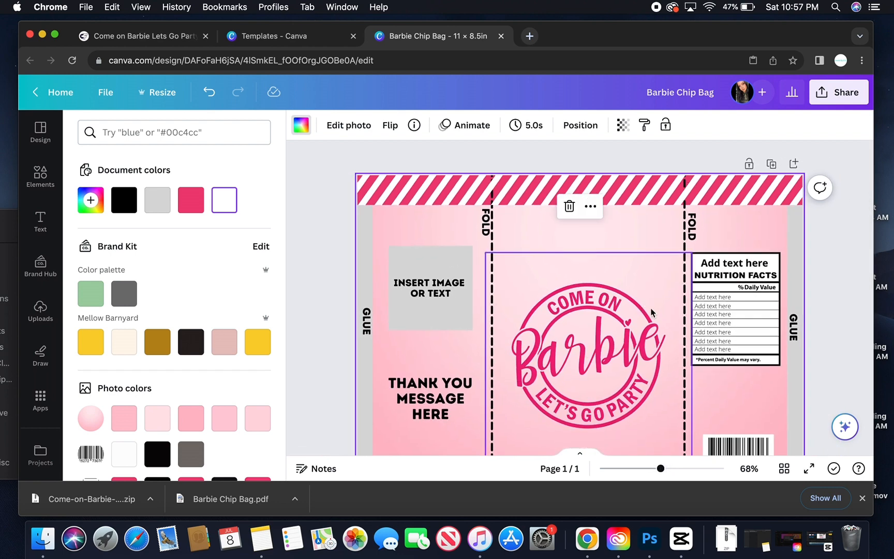
pyautogui.scroll(-5, 651, 311)
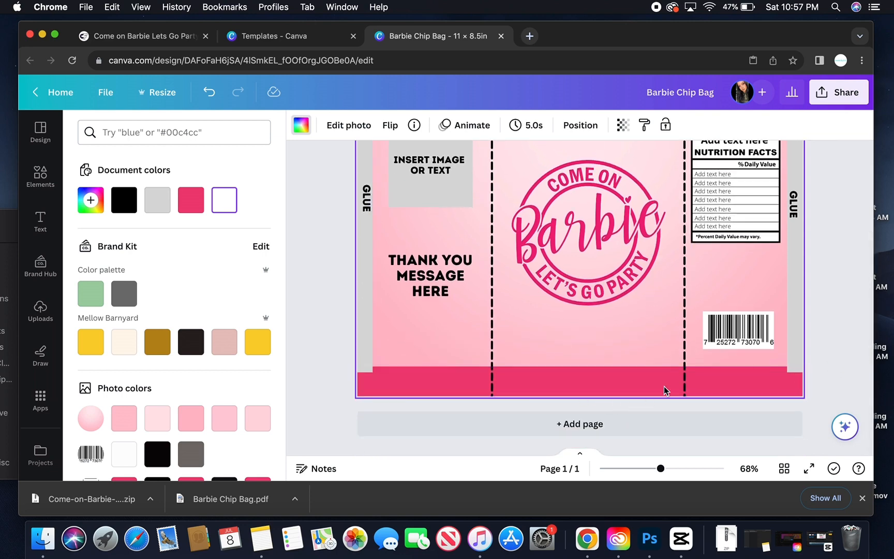
pyautogui.scroll(4, 622, 327)
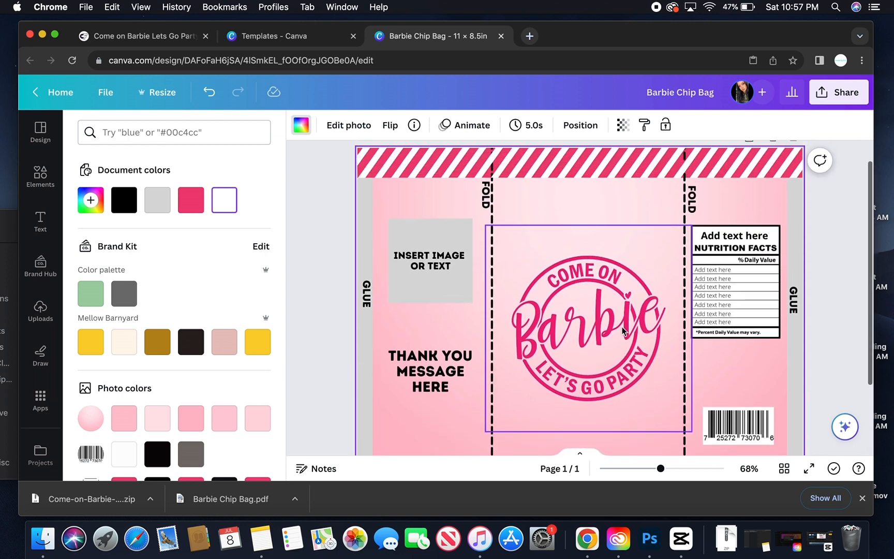
pyautogui.moveTo(660, 468); pyautogui.dragTo(653, 468)
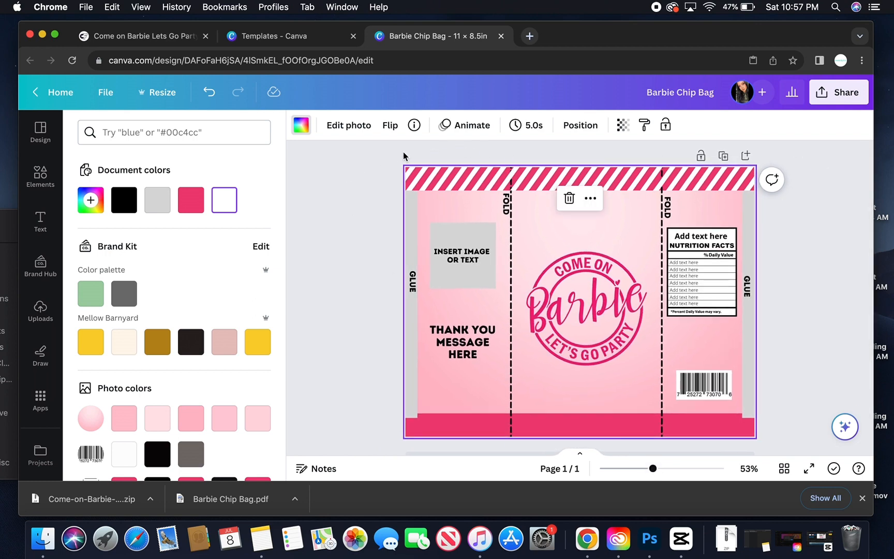
pyautogui.moveTo(396, 150); pyautogui.dragTo(784, 184)
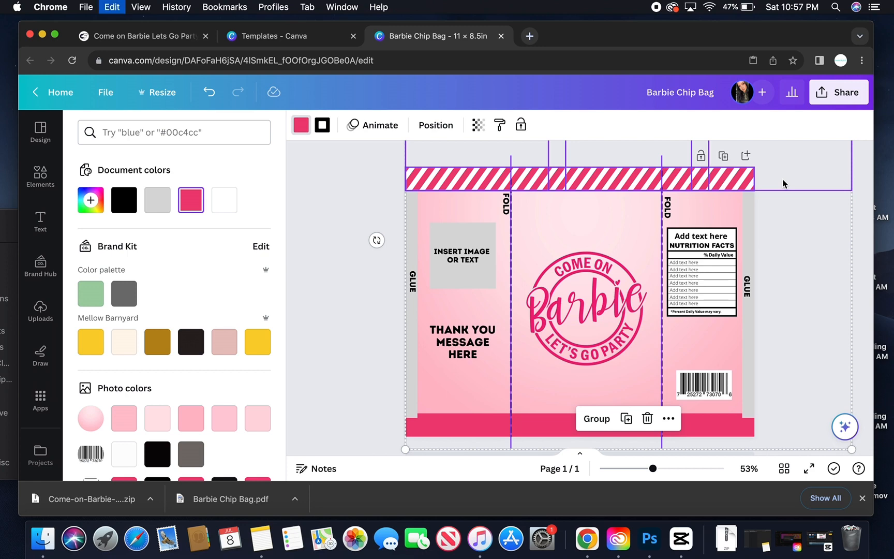
pyautogui.press('super+v')
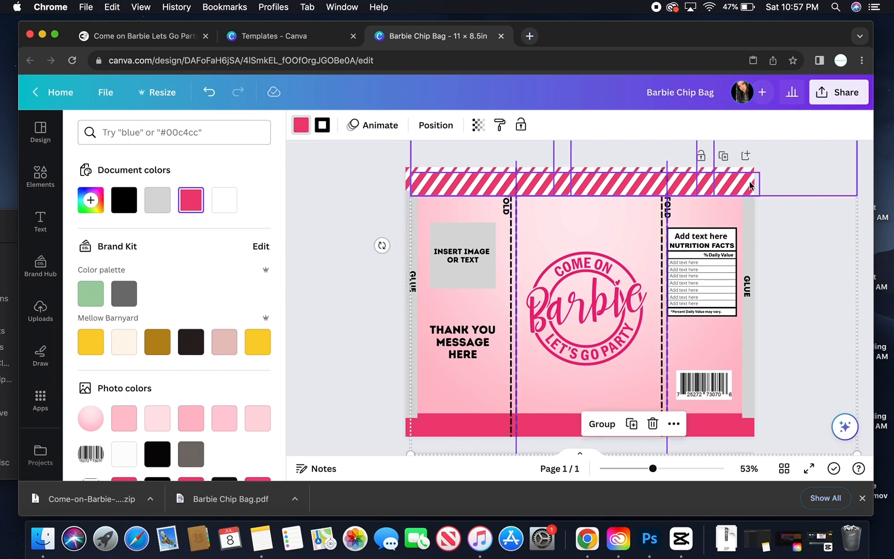
# Step: Move the copied striped band down over the bag's plain bottom band and align it with the page's side edges
pyautogui.moveTo(635, 184); pyautogui.dragTo(633, 344)
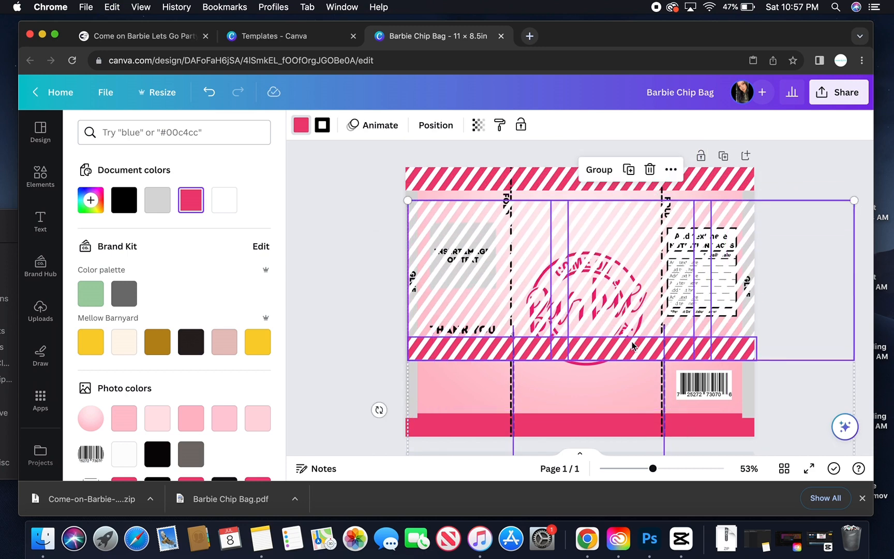
pyautogui.scroll(-2, 632, 345)
pyautogui.moveTo(606, 239); pyautogui.dragTo(602, 419)
pyautogui.moveTo(600, 367); pyautogui.dragTo(600, 408)
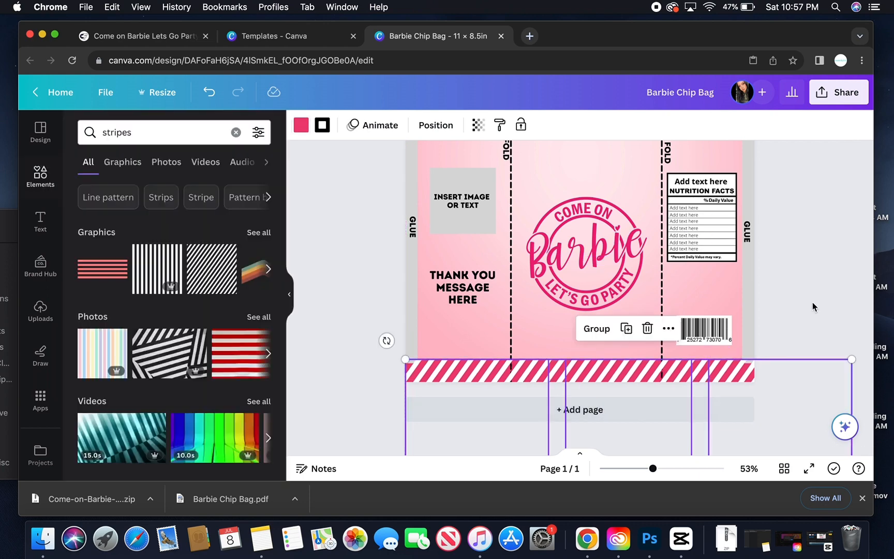
pyautogui.click(812, 302)
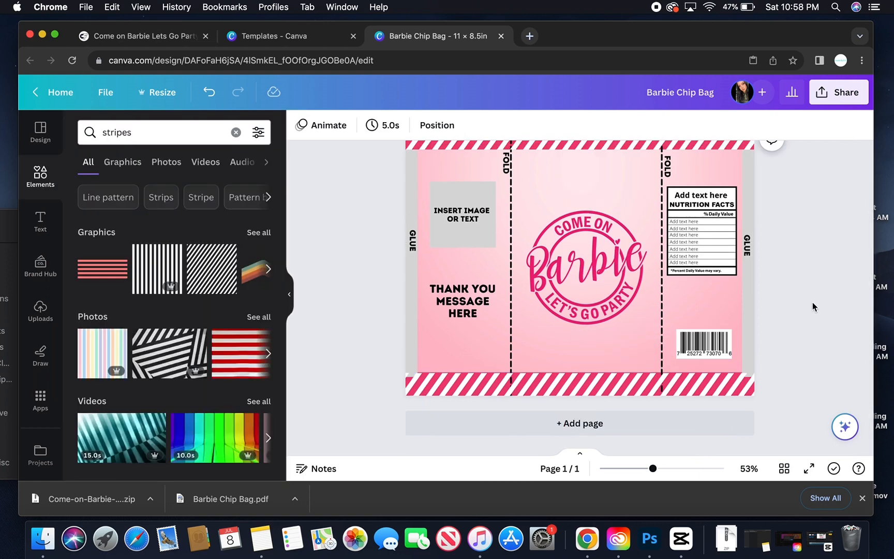
# Step: Shift the first stripes section of the bottom band slightly up to meet the pink band's upper edge
pyautogui.scroll(1, 643, 329)
pyautogui.scroll(-1, 643, 329)
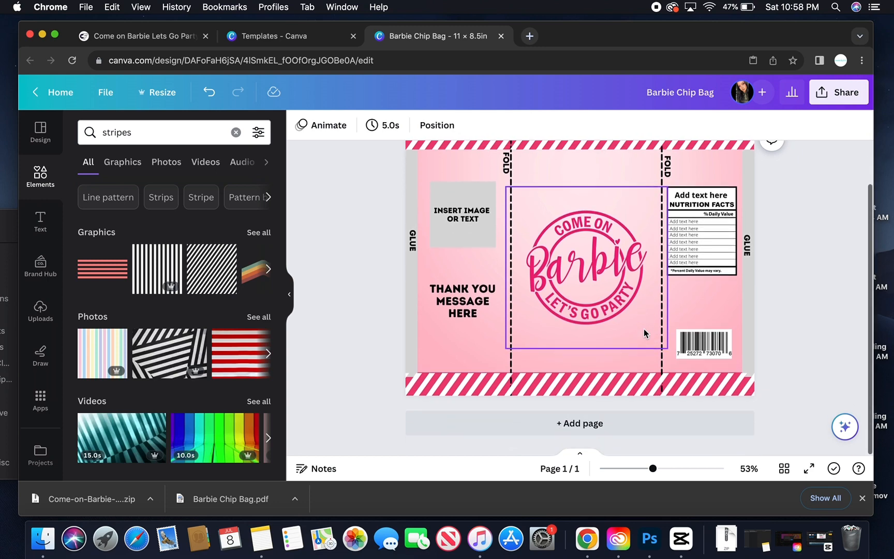
pyautogui.moveTo(654, 469); pyautogui.dragTo(700, 470)
pyautogui.scroll(-5, 650, 389)
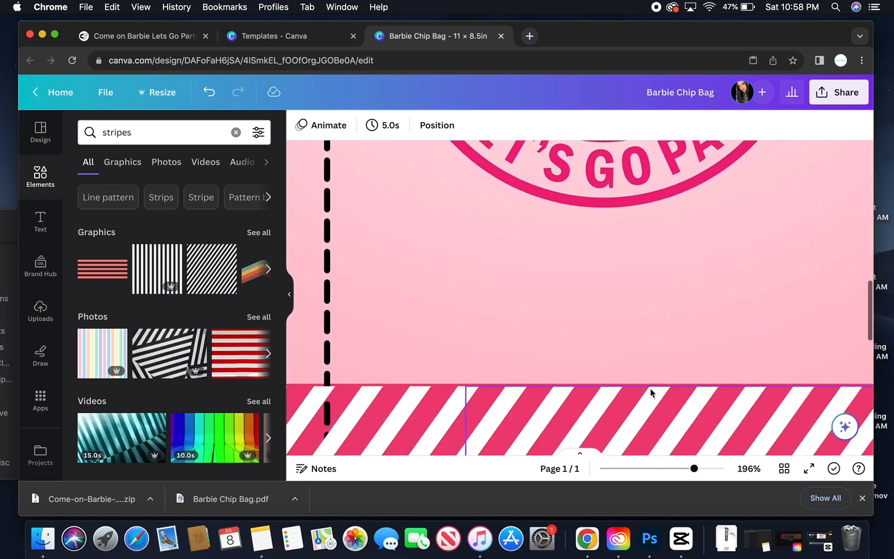
pyautogui.hscroll(-3, 651, 388)
pyautogui.hscroll(-5, 650, 389)
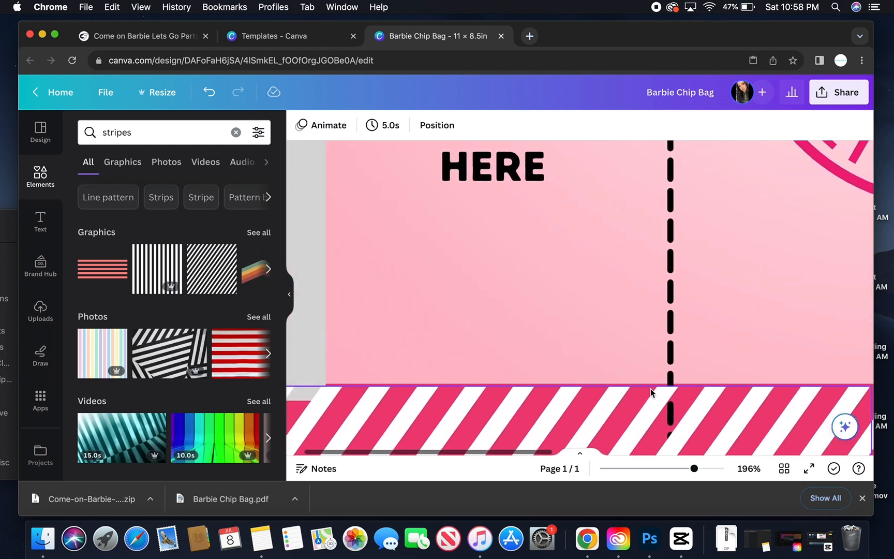
pyautogui.scroll(-2, 651, 389)
pyautogui.hscroll(-2, 650, 389)
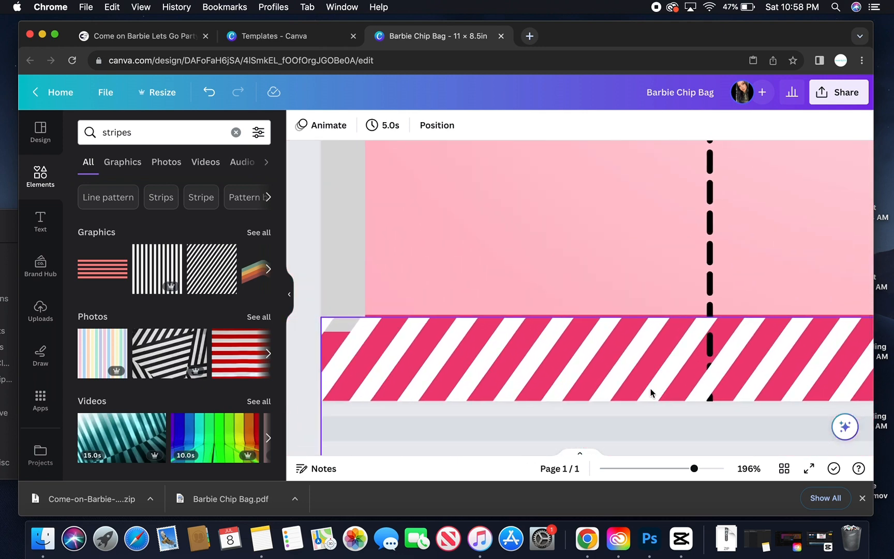
pyautogui.click(505, 346)
pyautogui.moveTo(505, 347); pyautogui.dragTo(509, 347)
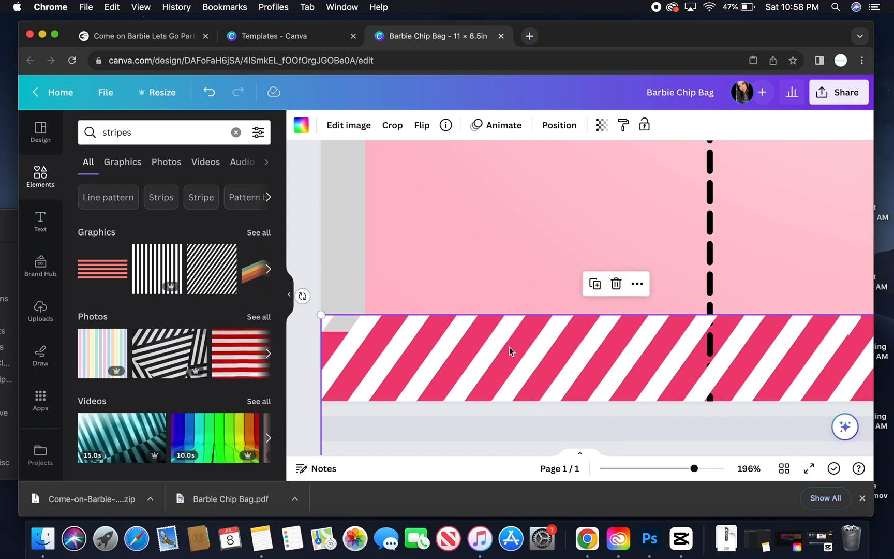
# Step: Shift the middle and last stripes sections of the bottom band up to align with the first section
pyautogui.hscroll(10, 604, 341)
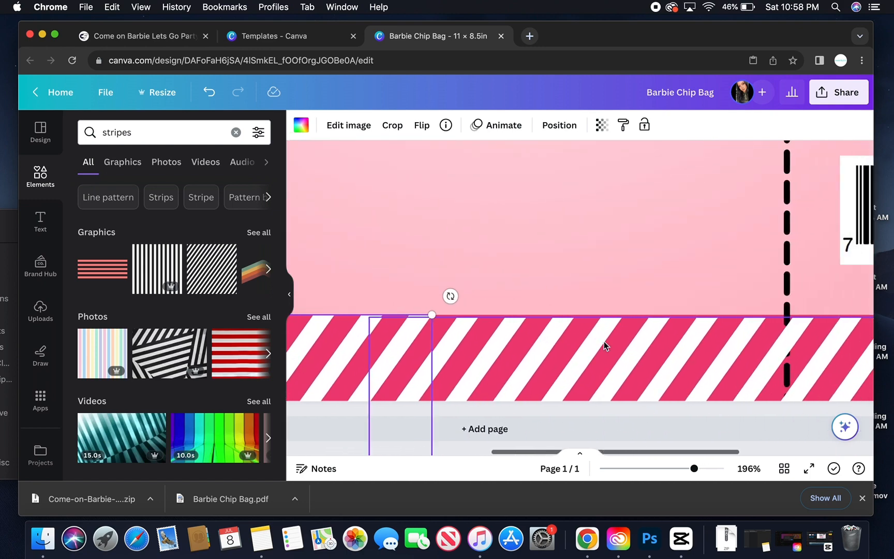
pyautogui.hscroll(8, 595, 354)
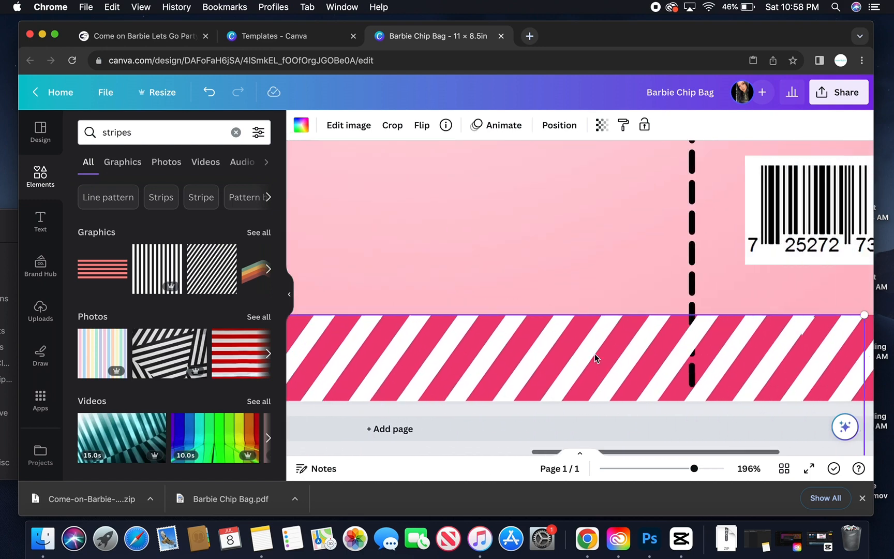
pyautogui.click(731, 355)
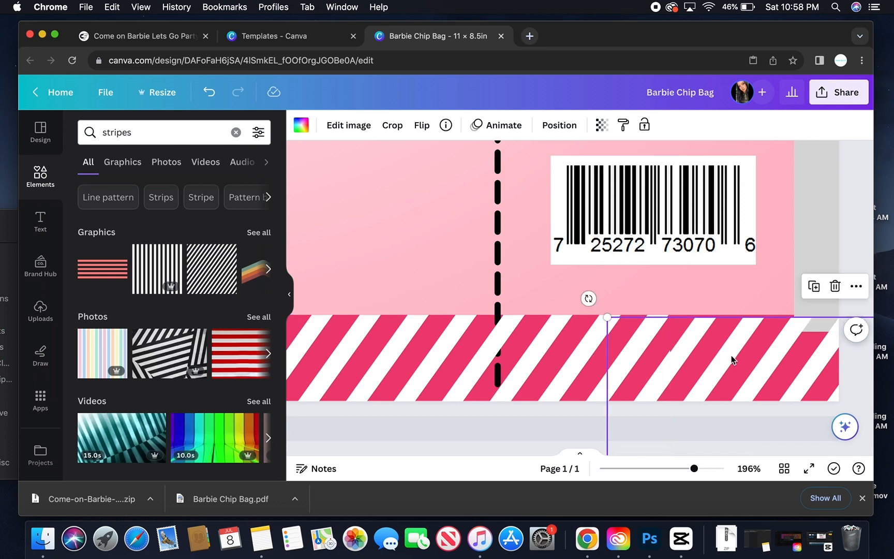
pyautogui.moveTo(731, 355); pyautogui.dragTo(729, 352)
pyautogui.click(707, 291)
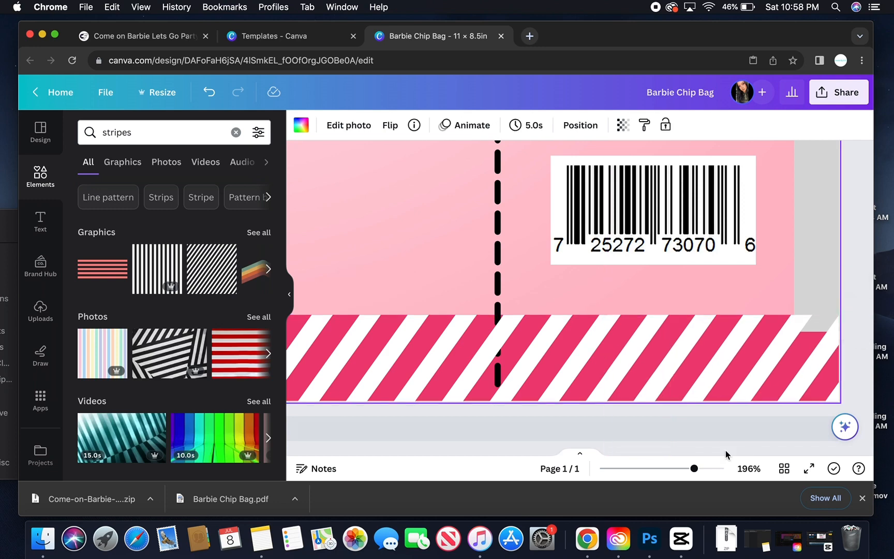
# Step: Delete both FOLD labels beside the dashed fold lines of the chip bag
pyautogui.moveTo(694, 468); pyautogui.dragTo(656, 469)
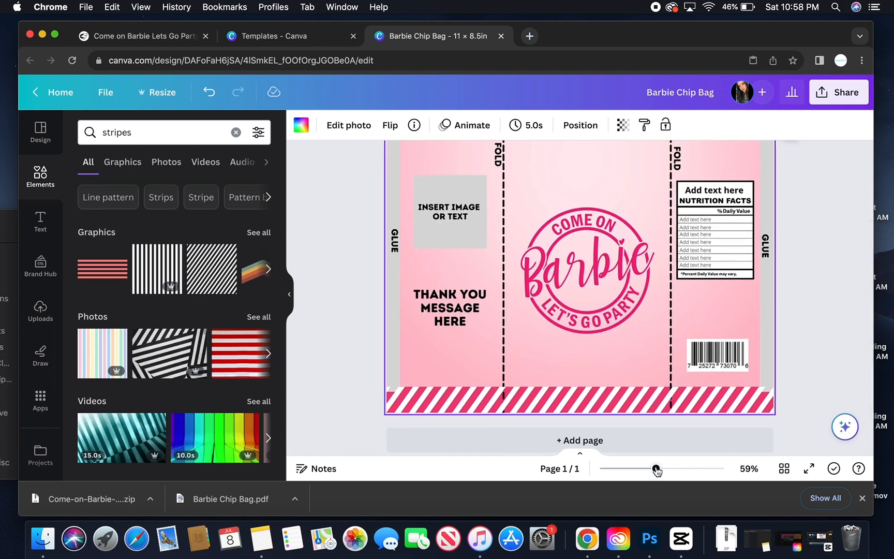
pyautogui.scroll(3, 637, 361)
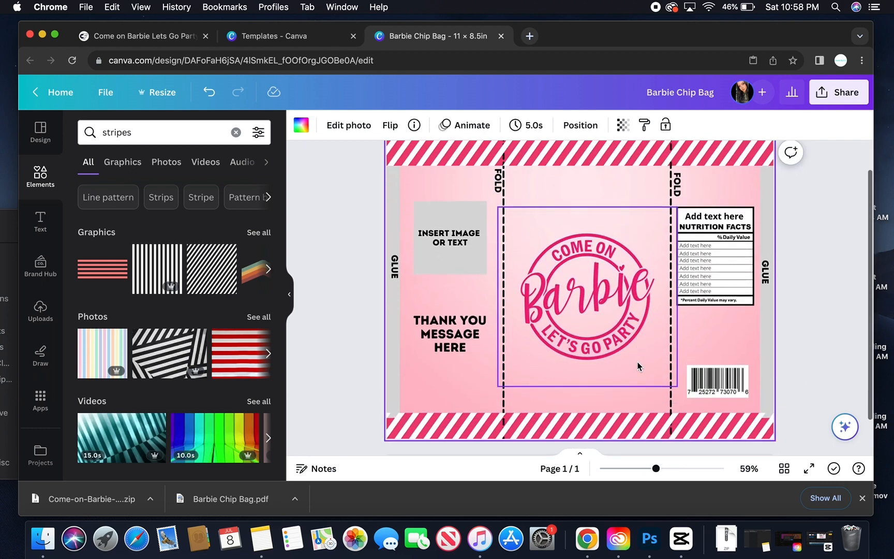
pyautogui.scroll(2, 638, 362)
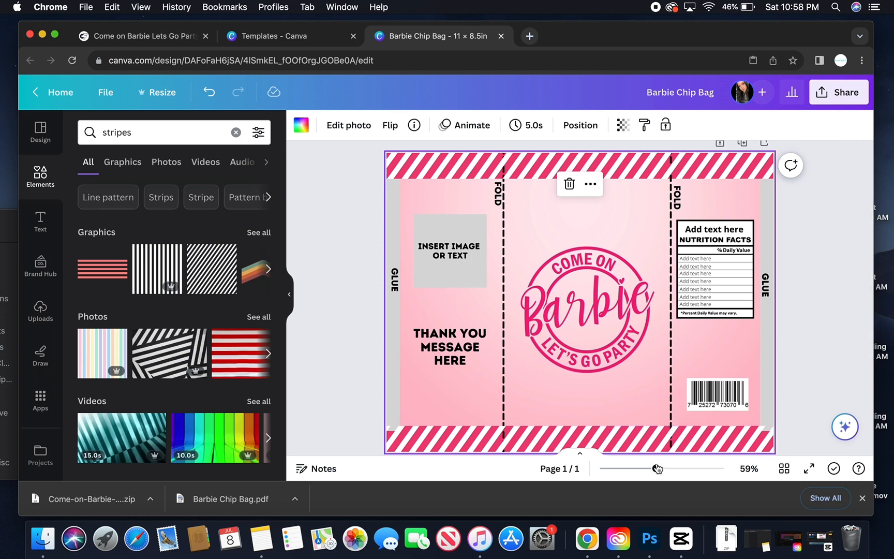
pyautogui.moveTo(657, 468); pyautogui.dragTo(655, 468)
pyautogui.scroll(-1, 626, 368)
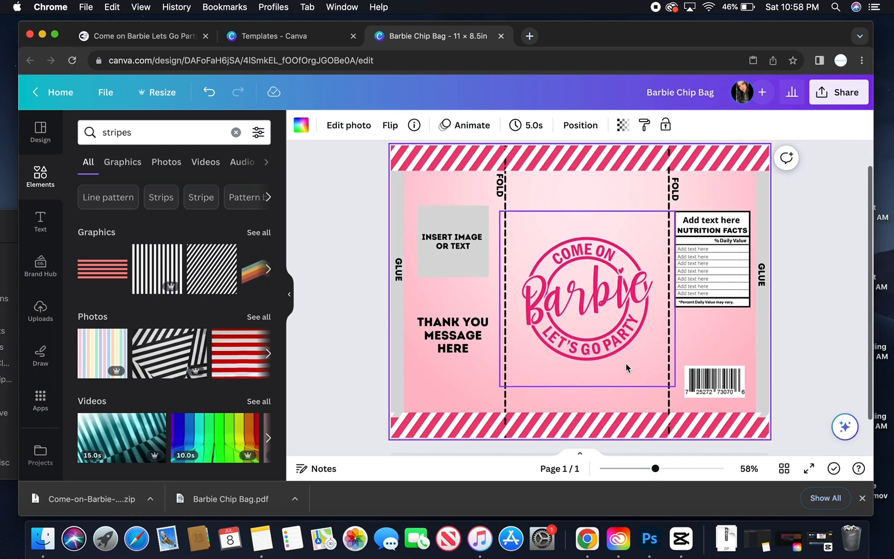
pyautogui.scroll(1, 626, 368)
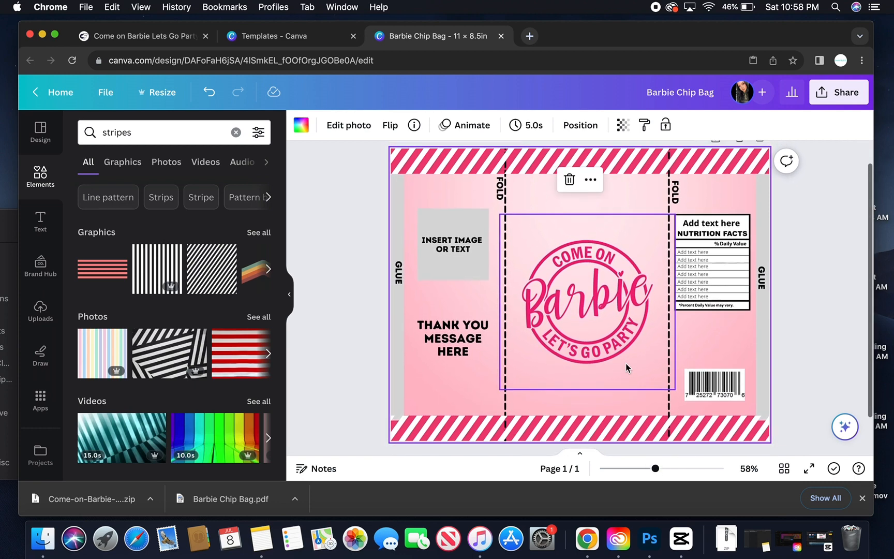
pyautogui.click(499, 192)
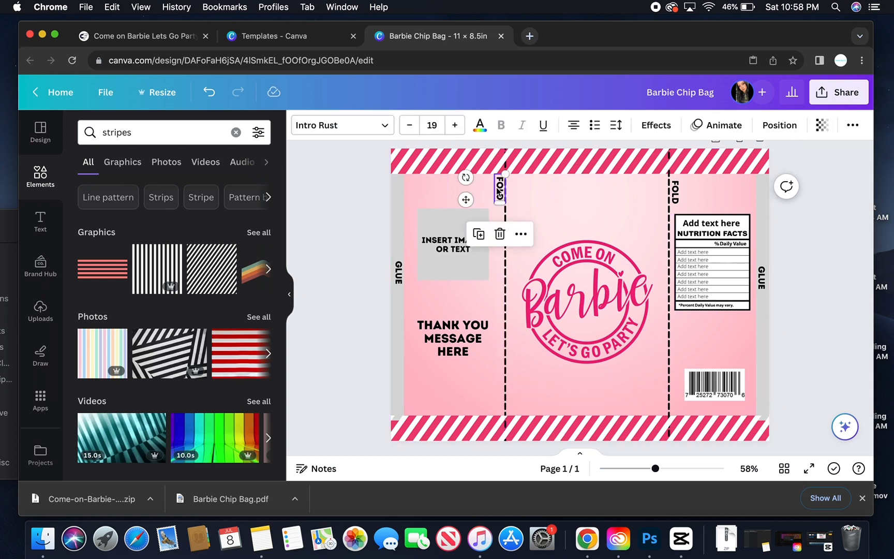
pyautogui.moveTo(499, 192); pyautogui.dragTo(675, 197)
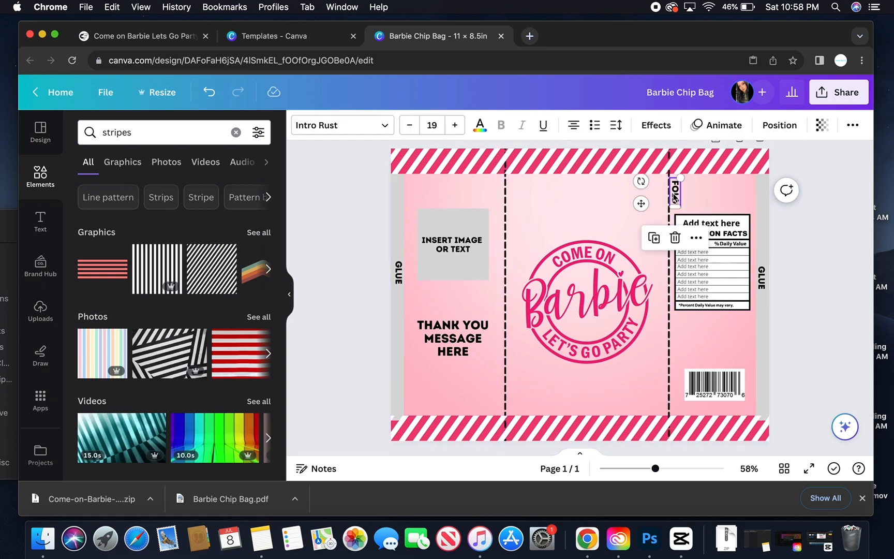
pyautogui.press('Delete')
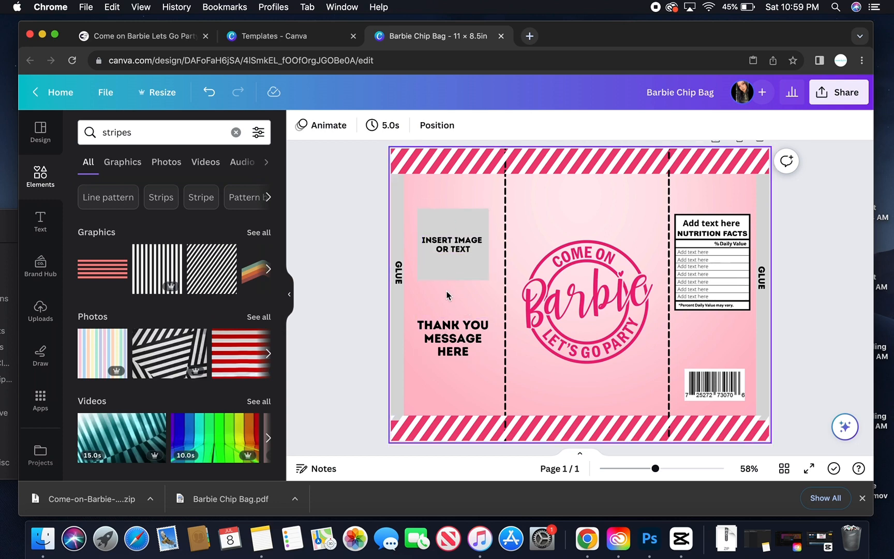
# Step: Delete the left panel's image placeholder text, its grey square and the thank-you message text
pyautogui.click(464, 241)
pyautogui.press('Delete')
pyautogui.click(466, 241)
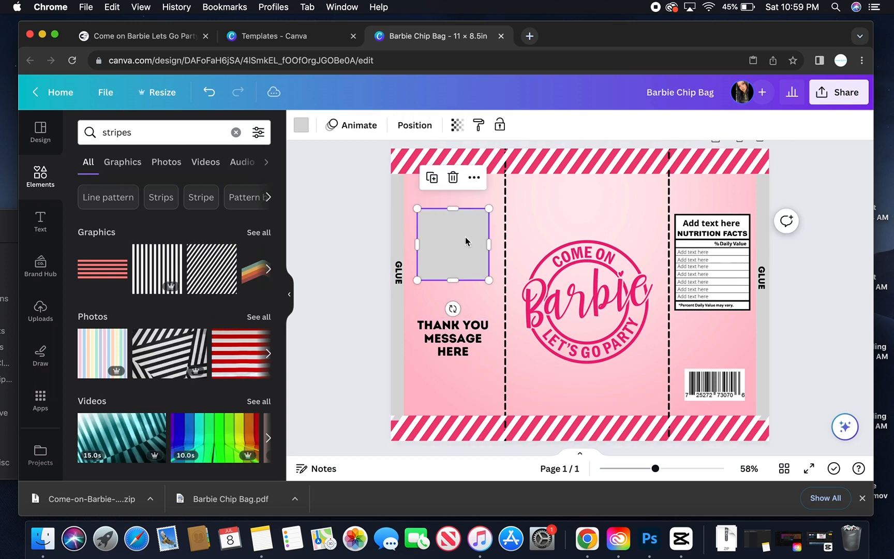
pyautogui.press('Delete')
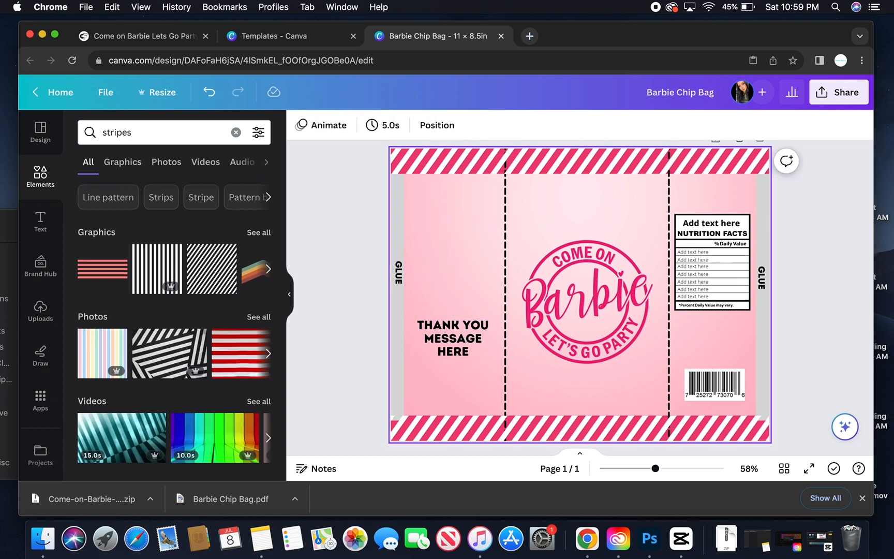
pyautogui.click(432, 357)
pyautogui.press('Delete')
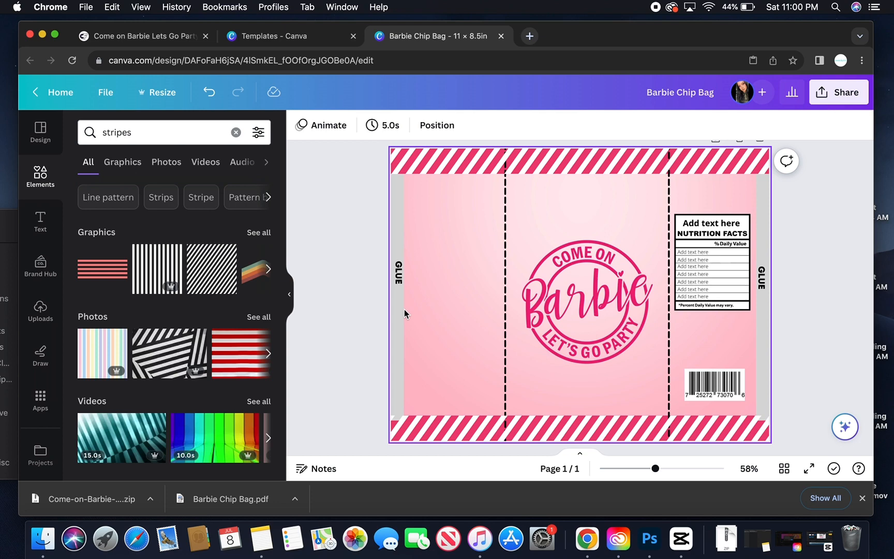
# Step: Delete the GLUE label and the grey glue strip along the bag's left edge
pyautogui.click(397, 280)
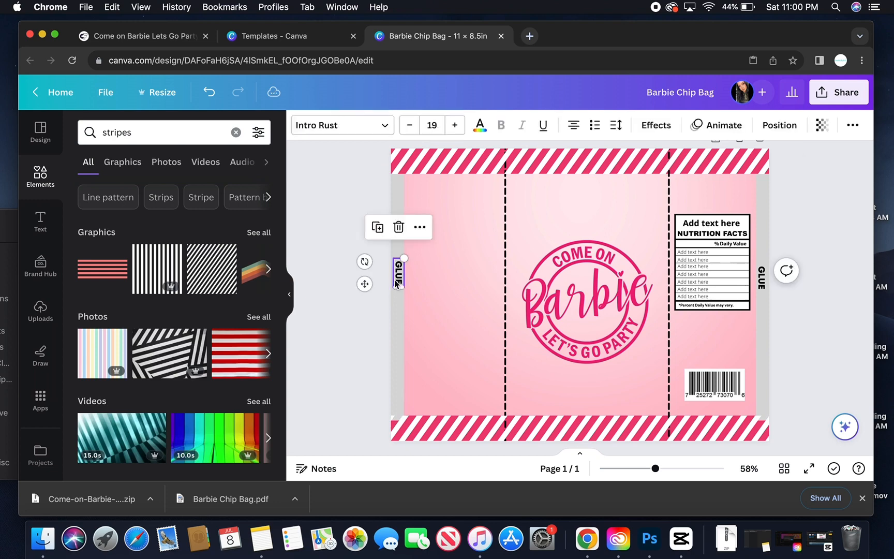
pyautogui.press('Delete')
pyautogui.click(395, 273)
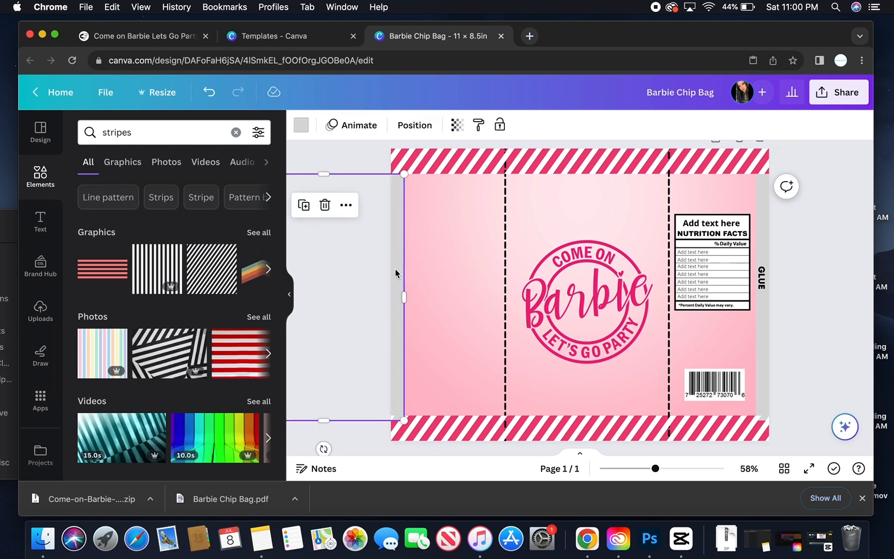
pyautogui.press('Delete')
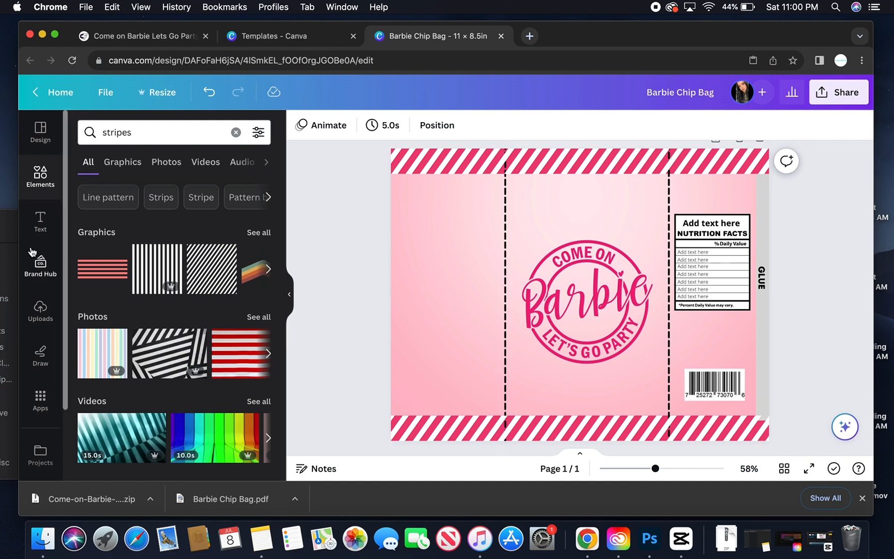
# Step: Insert the uploaded pink Barbie head silhouette and move it over toward the bag's left panel
pyautogui.click(47, 324)
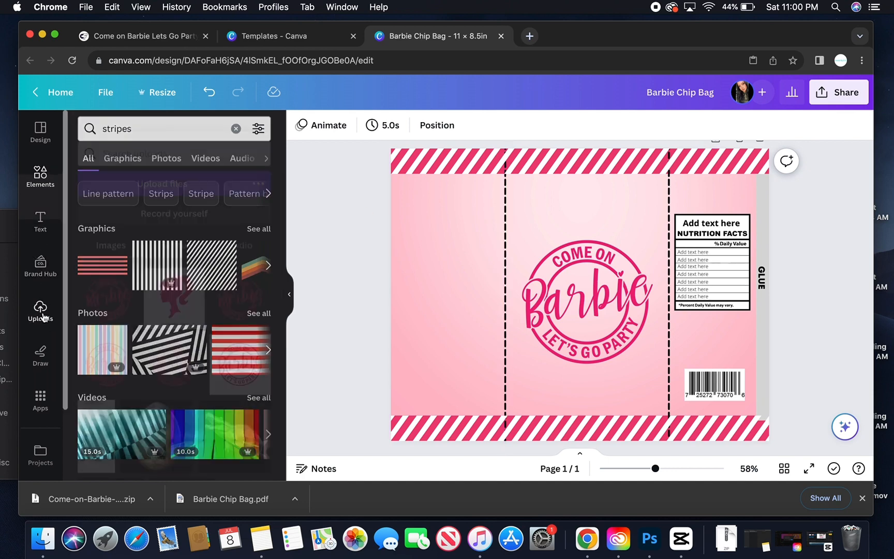
pyautogui.click(163, 295)
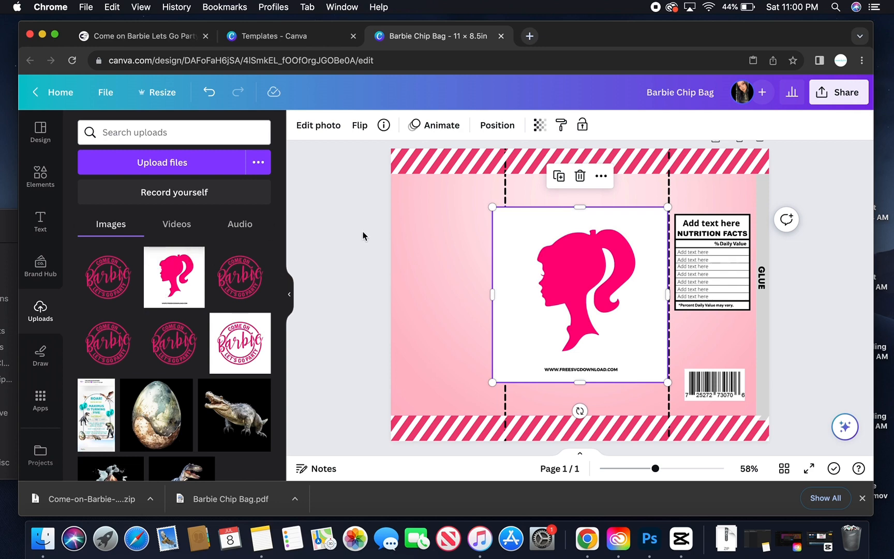
pyautogui.moveTo(577, 259); pyautogui.dragTo(461, 337)
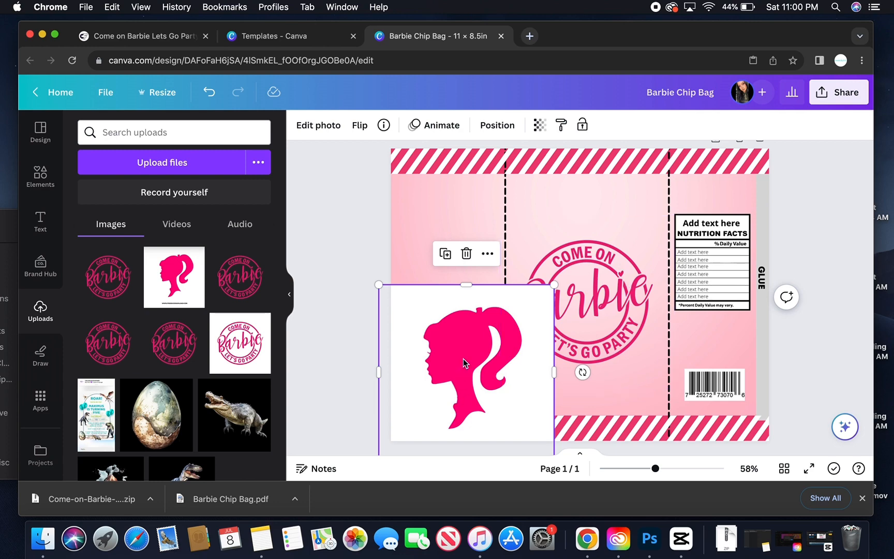
pyautogui.moveTo(463, 359); pyautogui.dragTo(491, 270)
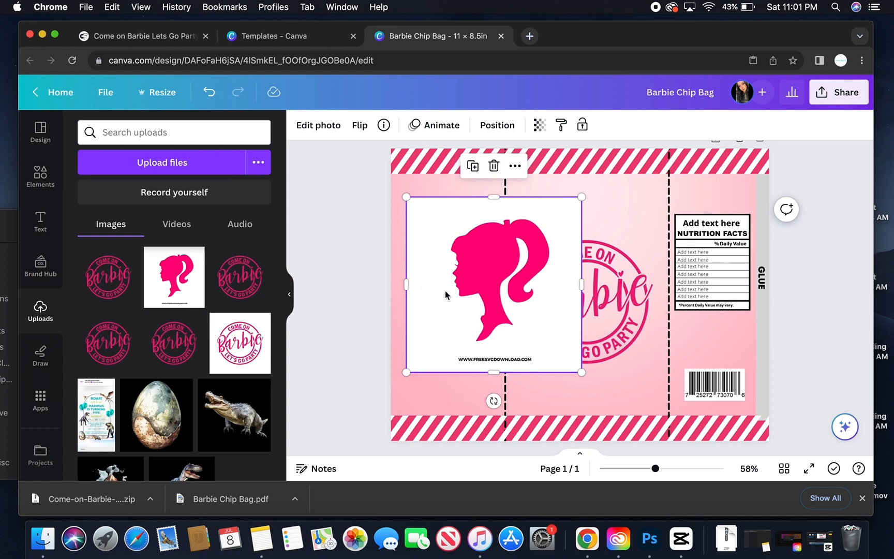
# Step: Remove the silhouette image's white background, then shrink it slightly and place it in the upper part of the left panel
pyautogui.click(323, 132)
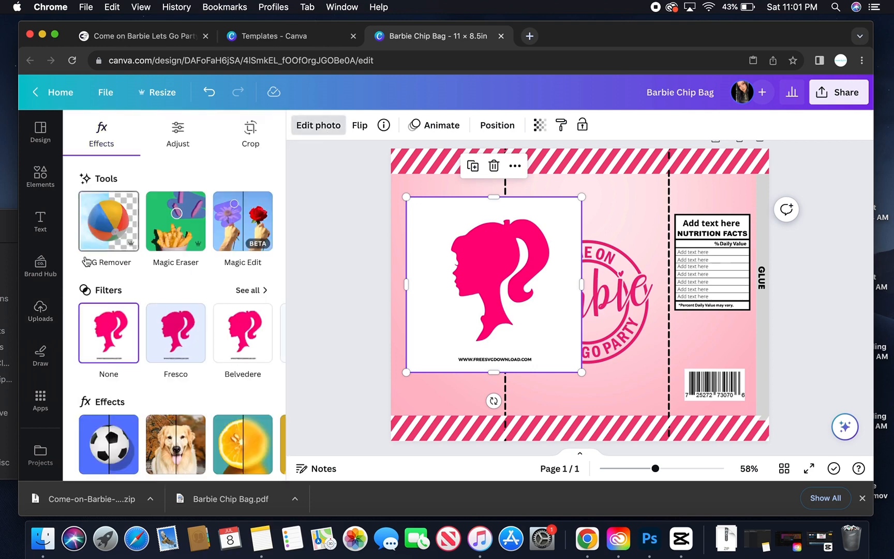
pyautogui.click(112, 243)
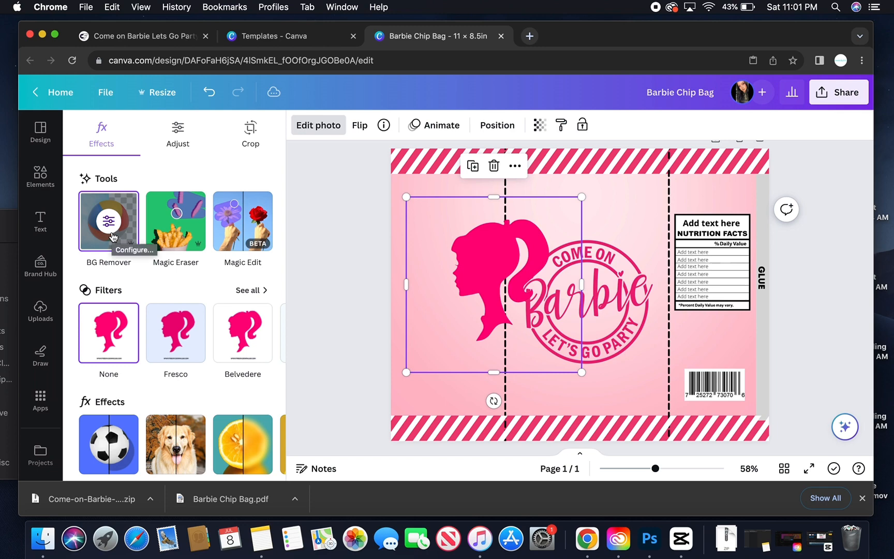
pyautogui.moveTo(473, 268); pyautogui.dragTo(427, 251)
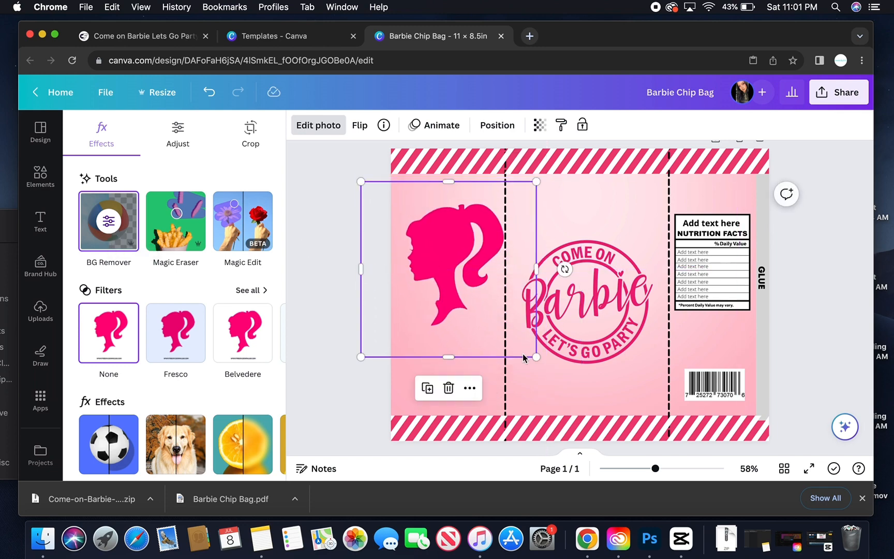
pyautogui.moveTo(535, 356); pyautogui.dragTo(518, 339)
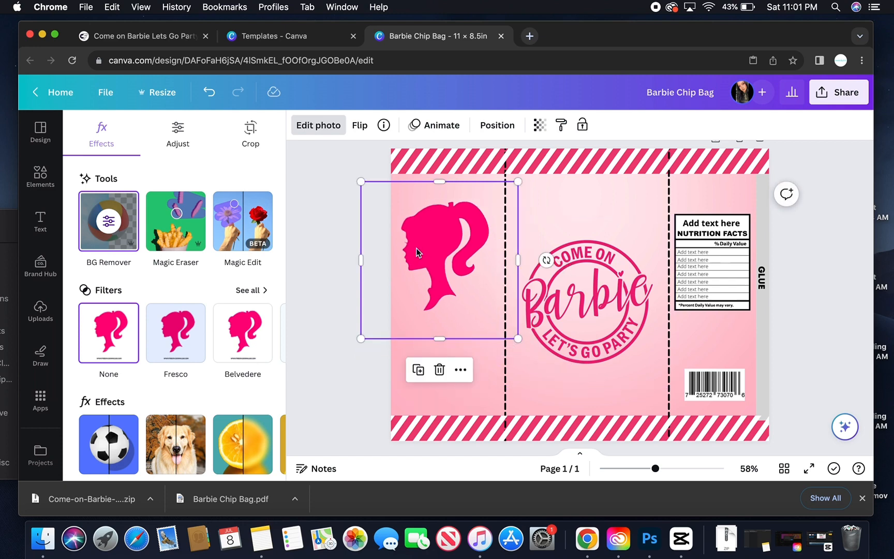
pyautogui.moveTo(416, 248); pyautogui.dragTo(421, 249)
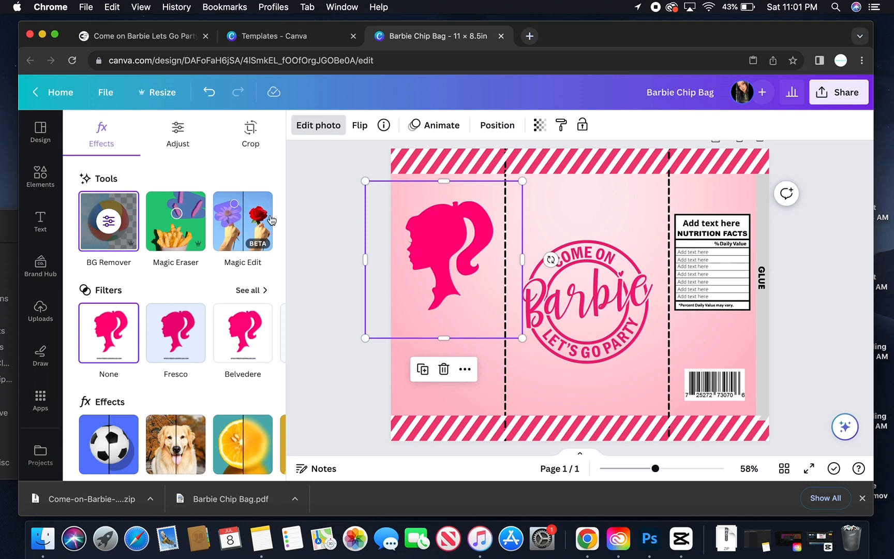
# Step: Adjust the silhouette's colour with temperature 24, tint 8, contrast 42 and brightness -12 to match the Barbie logo
pyautogui.click(174, 142)
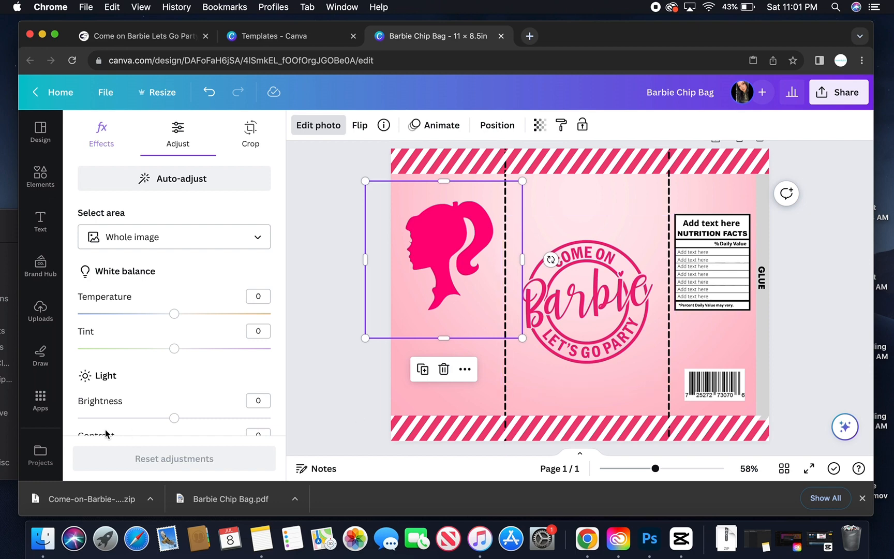
pyautogui.scroll(-2, 140, 393)
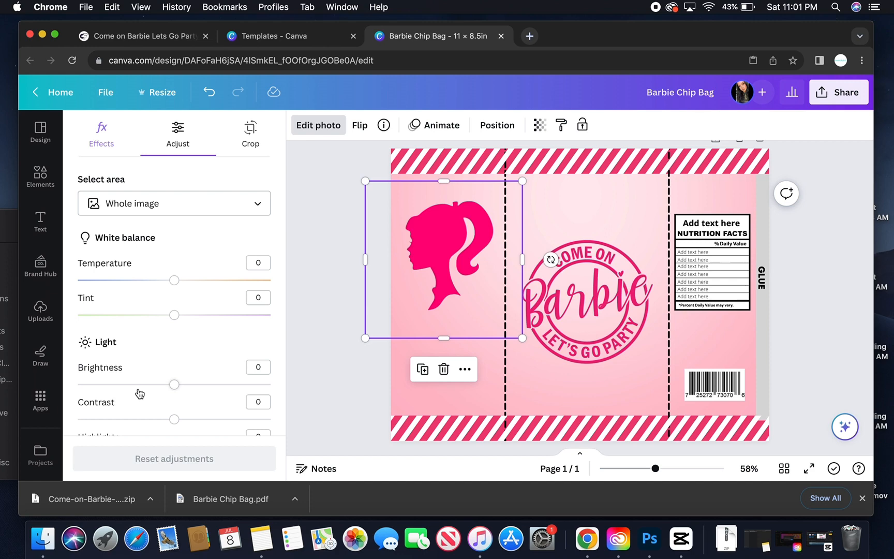
pyautogui.moveTo(174, 280); pyautogui.dragTo(183, 325)
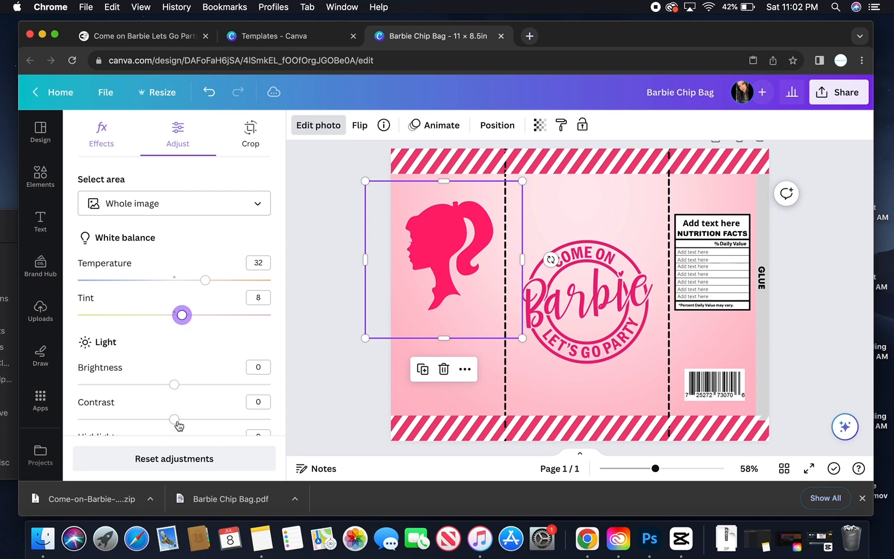
pyautogui.moveTo(174, 419); pyautogui.dragTo(216, 419)
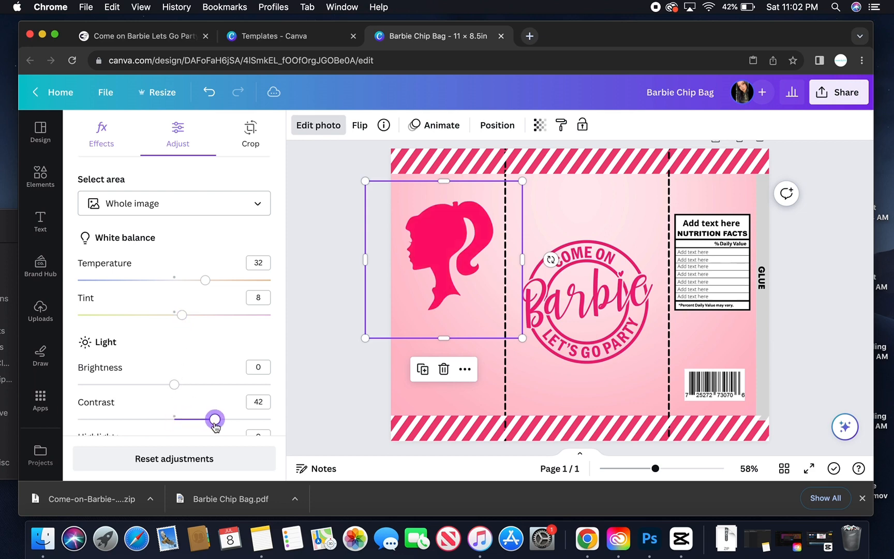
pyautogui.moveTo(174, 386); pyautogui.dragTo(165, 389)
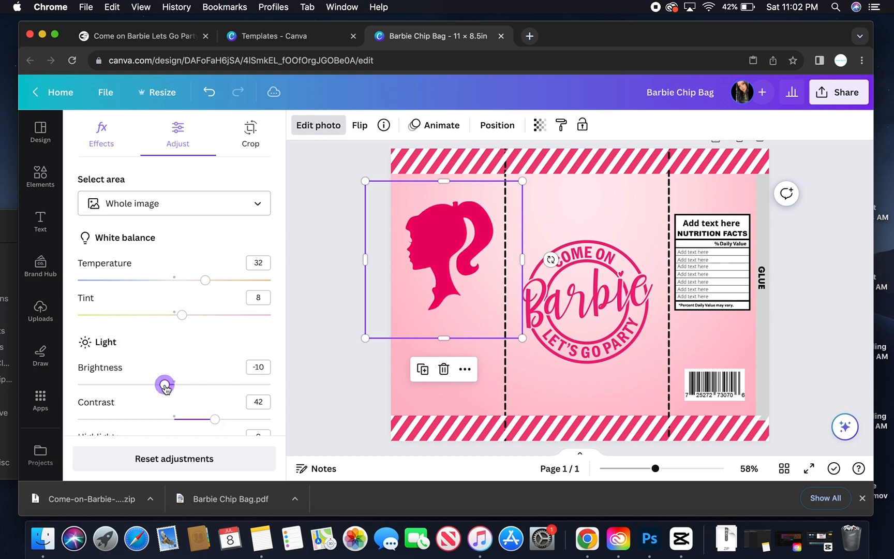
pyautogui.moveTo(205, 281)
pyautogui.mouseDown()
pyautogui.moveTo(231, 288)
pyautogui.moveTo(199, 290)
pyautogui.mouseUp()
pyautogui.moveTo(164, 387); pyautogui.dragTo(163, 390)
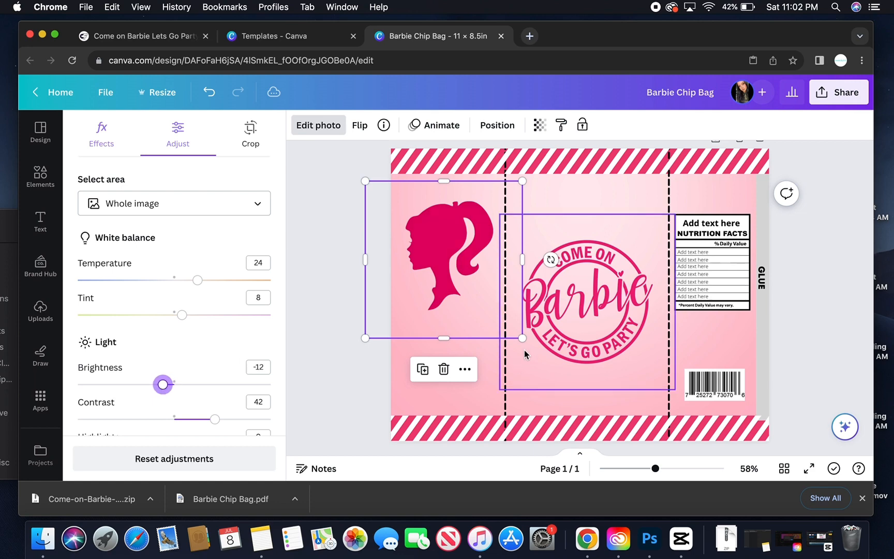
# Step: Scale the silhouette down a little more and center it between the left panel's edge and the fold line
pyautogui.click(718, 351)
pyautogui.click(403, 327)
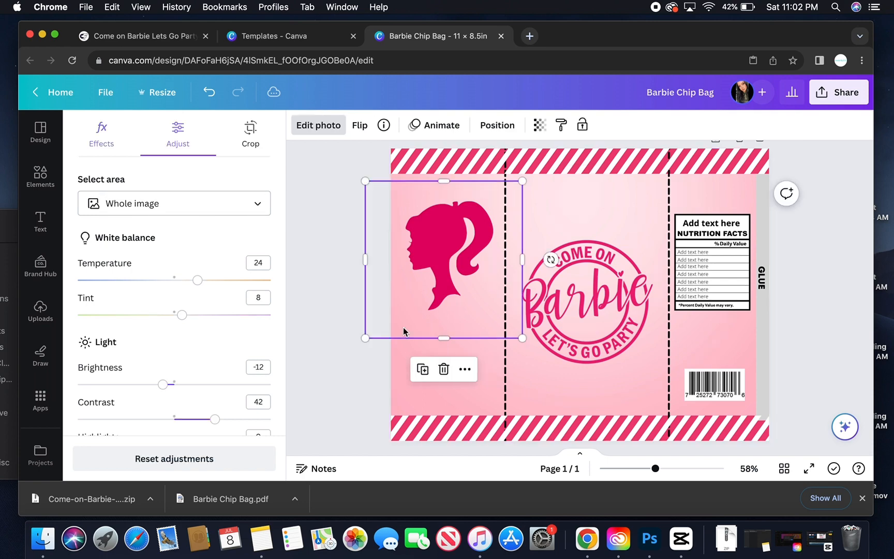
pyautogui.moveTo(366, 339); pyautogui.dragTo(386, 316)
pyautogui.moveTo(453, 233); pyautogui.dragTo(443, 240)
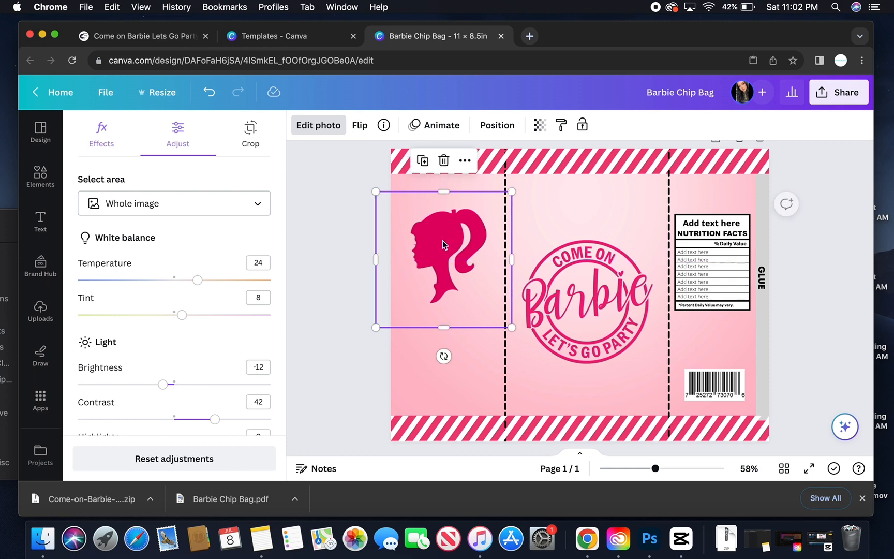
pyautogui.click(418, 373)
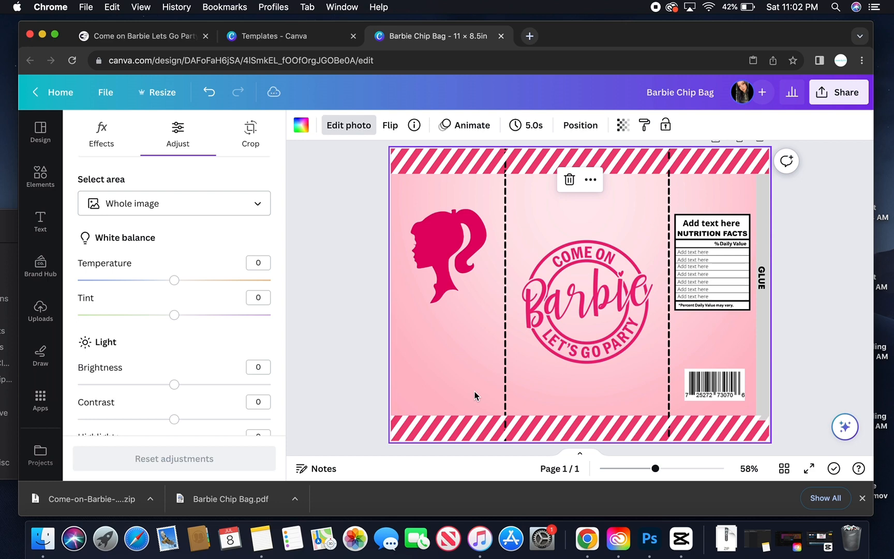
# Step: Add a text box and move it onto the left panel below the Barbie silhouette
pyautogui.click(41, 223)
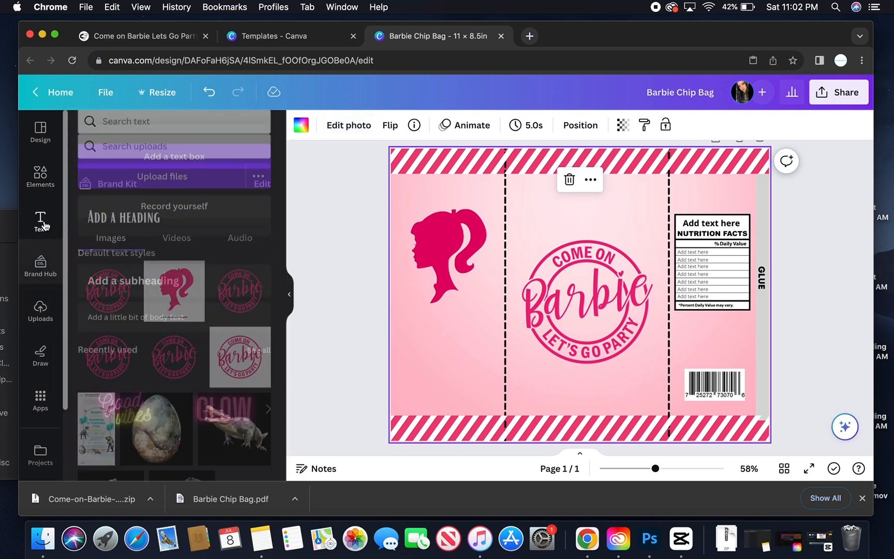
pyautogui.click(176, 170)
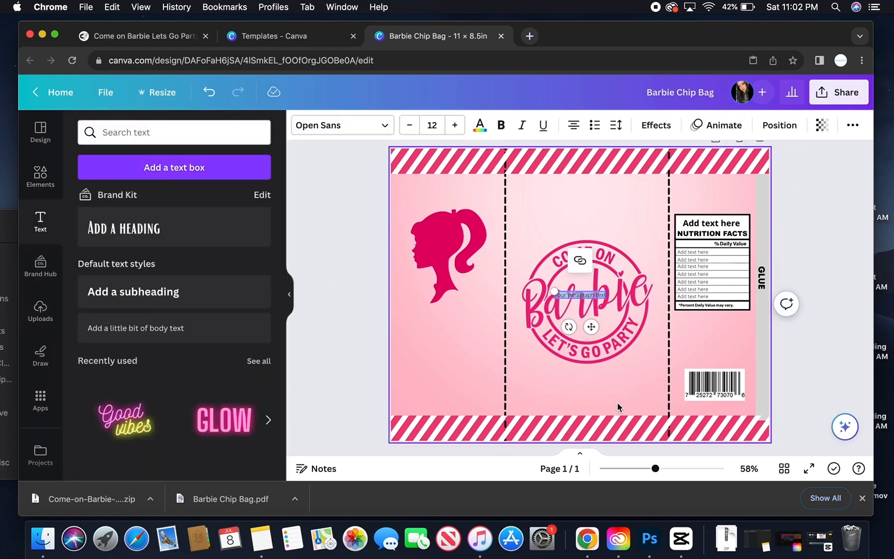
pyautogui.moveTo(592, 327); pyautogui.dragTo(450, 380)
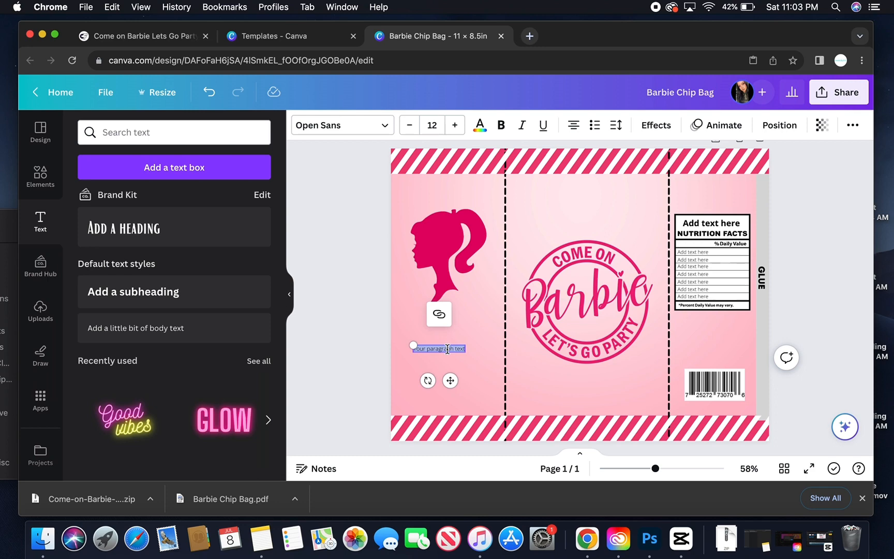
# Step: Write "Thank you for celebrating with me!" in the left panel's text box, set it in uppercase and scale it to size 22.2 on three lines
pyautogui.write('Thank')
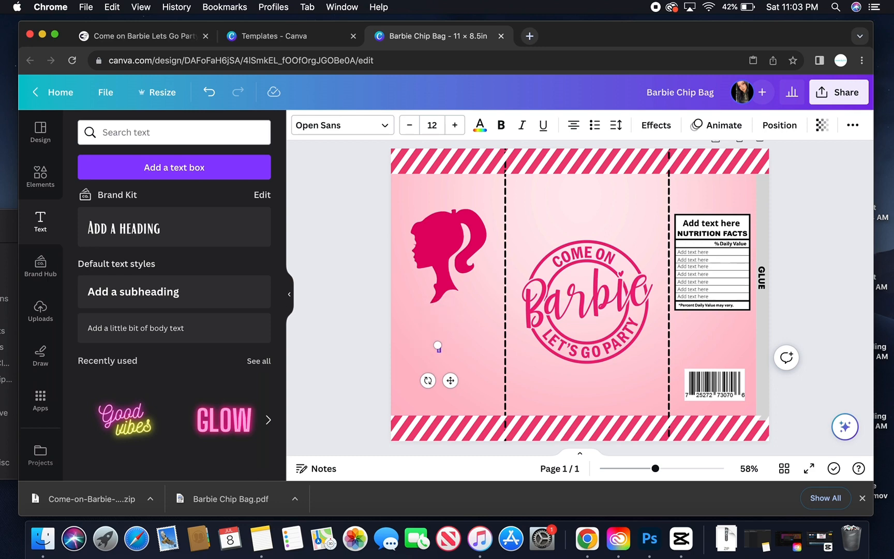
pyautogui.write(' you for celebrating with me')
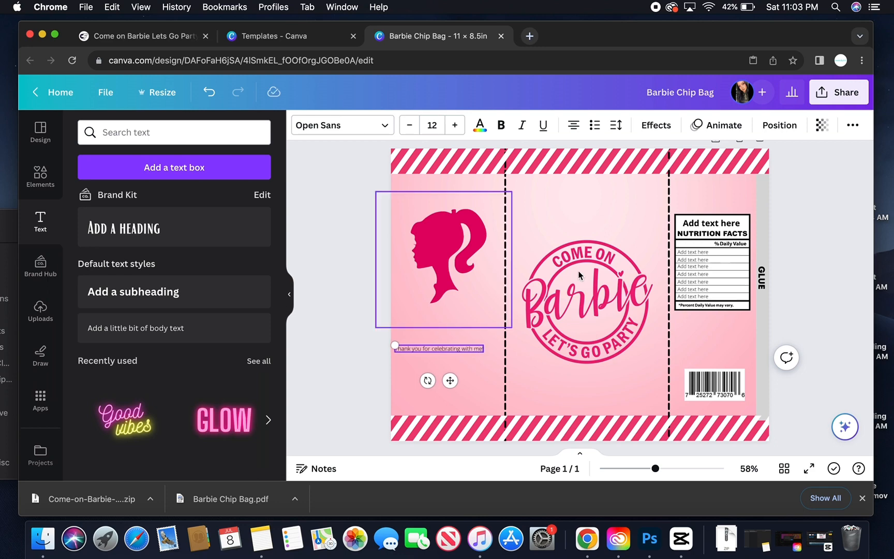
pyautogui.click(853, 126)
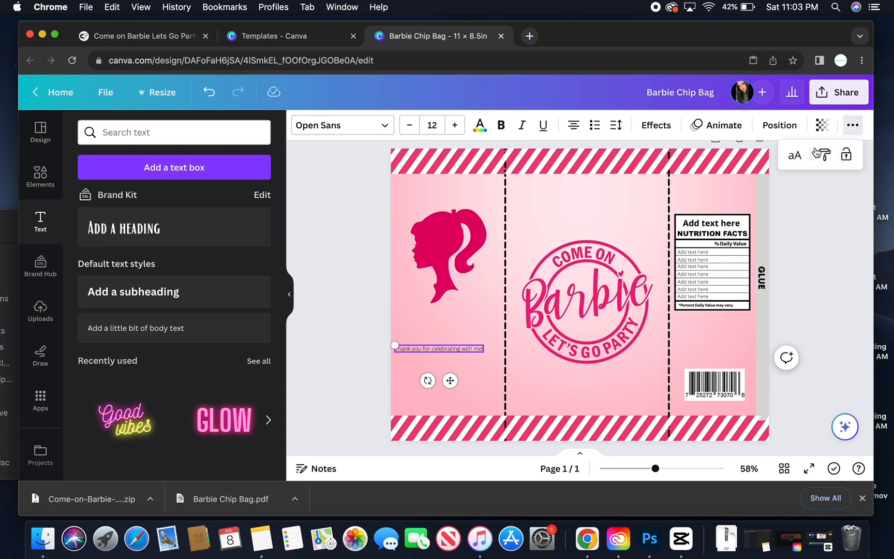
pyautogui.click(795, 157)
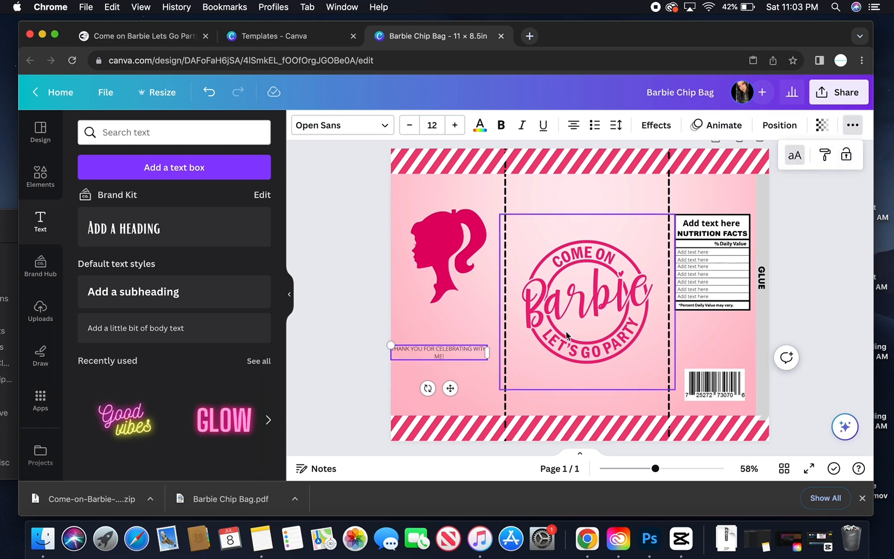
pyautogui.moveTo(484, 352); pyautogui.dragTo(455, 351)
pyautogui.click(469, 409)
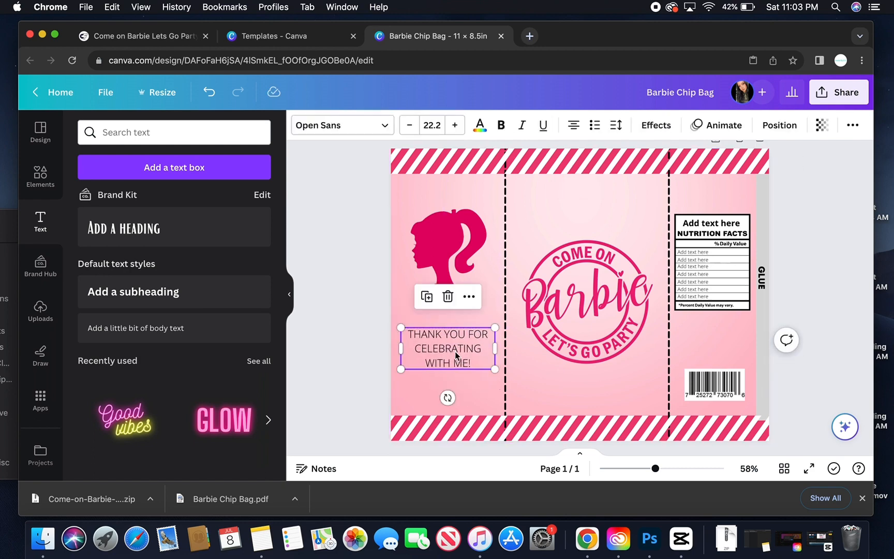
# Step: Change the thank-you text's font to Anton, enlarge it to size 30.3 and narrow its box so it wraps onto three lines
pyautogui.click(384, 128)
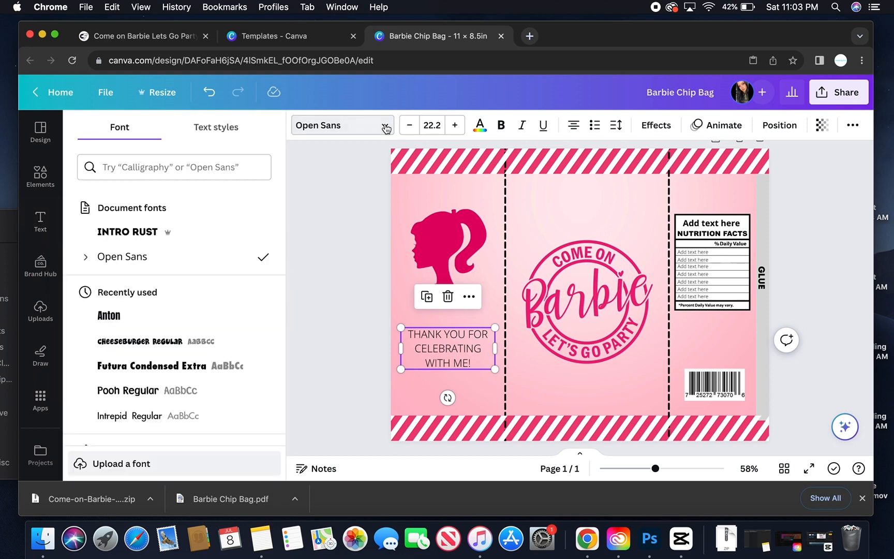
pyautogui.click(124, 319)
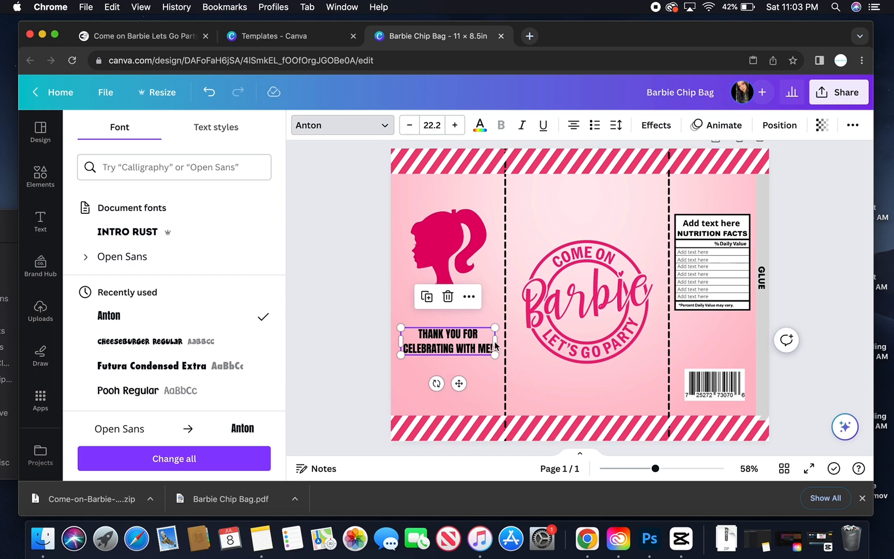
pyautogui.moveTo(491, 340); pyautogui.dragTo(496, 391)
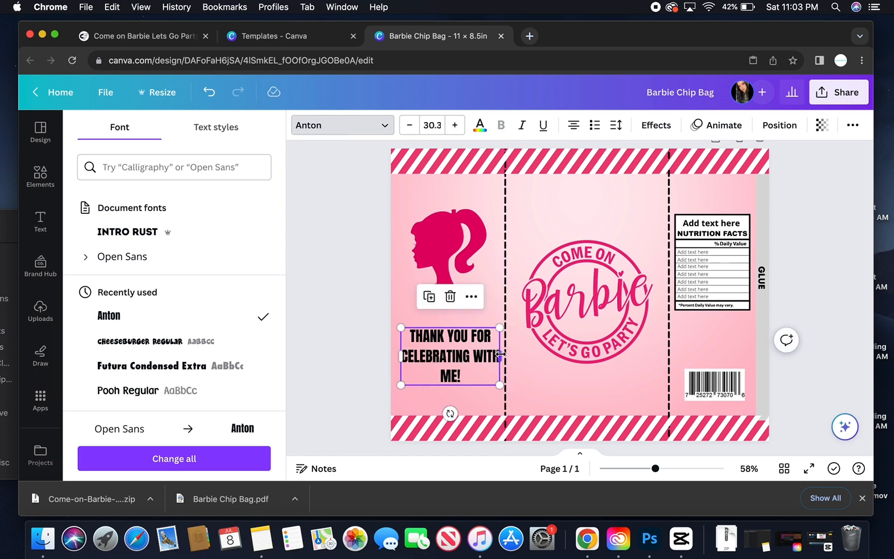
pyautogui.moveTo(500, 356); pyautogui.dragTo(451, 355)
pyautogui.click(554, 399)
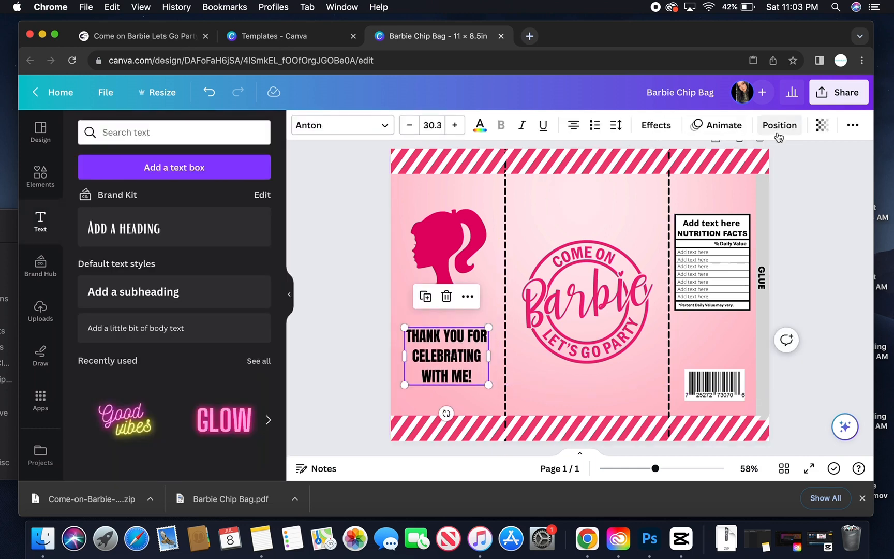
# Step: Set the thank-you text's letter spacing to 40 and widen its box so "THANK YOU FOR" fits on one line
pyautogui.click(614, 126)
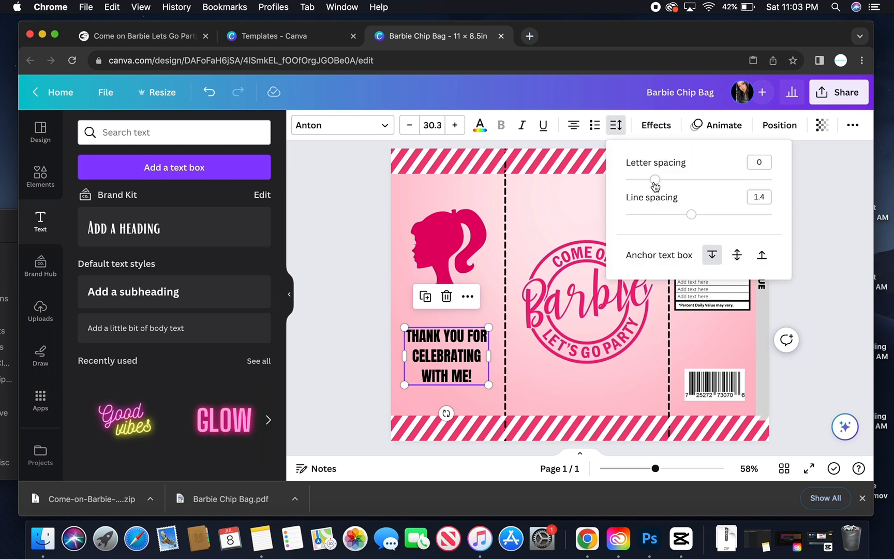
pyautogui.moveTo(655, 185); pyautogui.dragTo(661, 185)
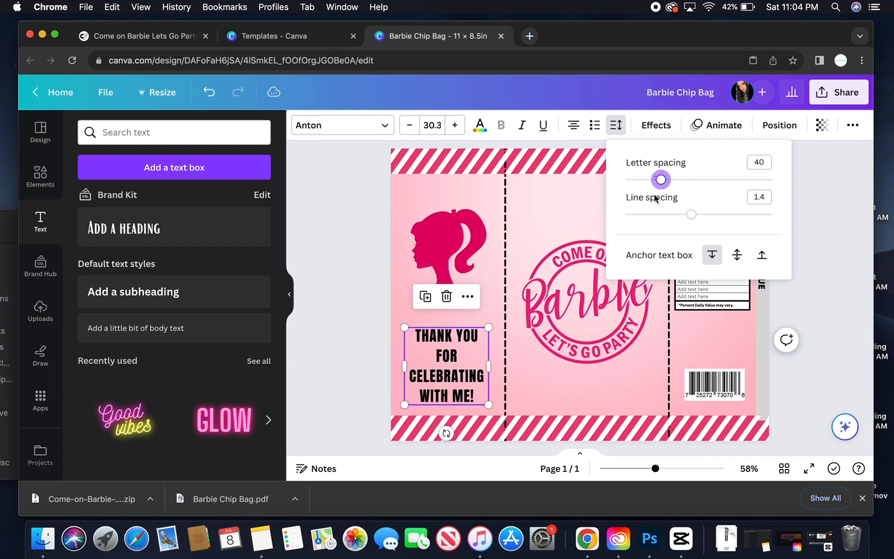
pyautogui.click(489, 367)
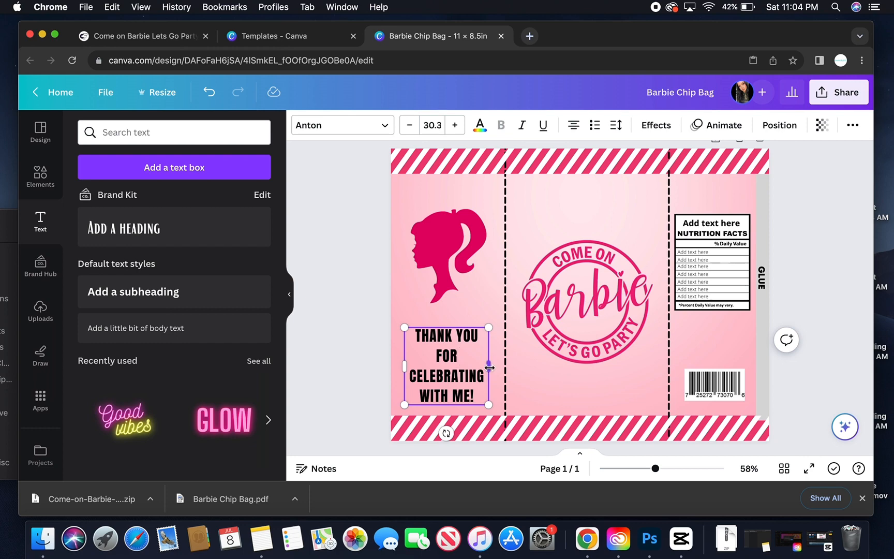
pyautogui.moveTo(489, 367); pyautogui.dragTo(463, 347)
pyautogui.click(564, 401)
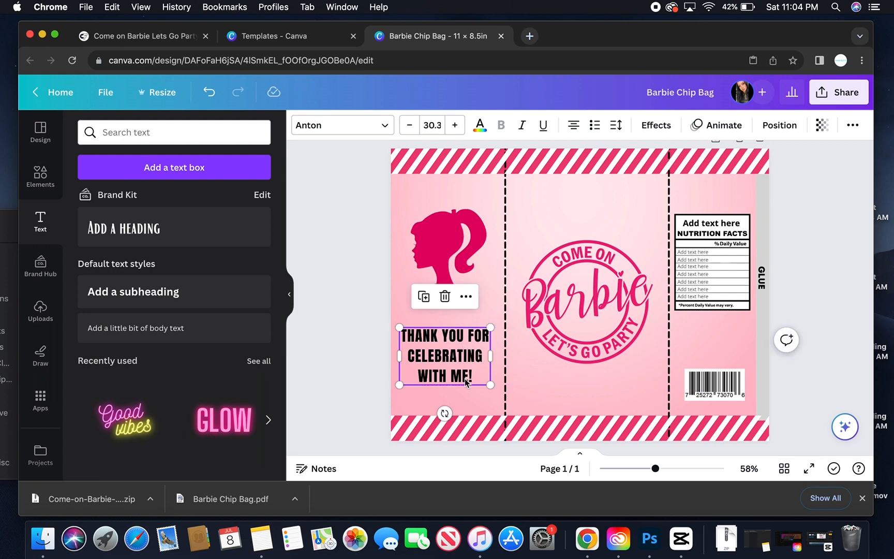
# Step: Colour the thank-you text with the document's pink #EE4079
pyautogui.click(480, 126)
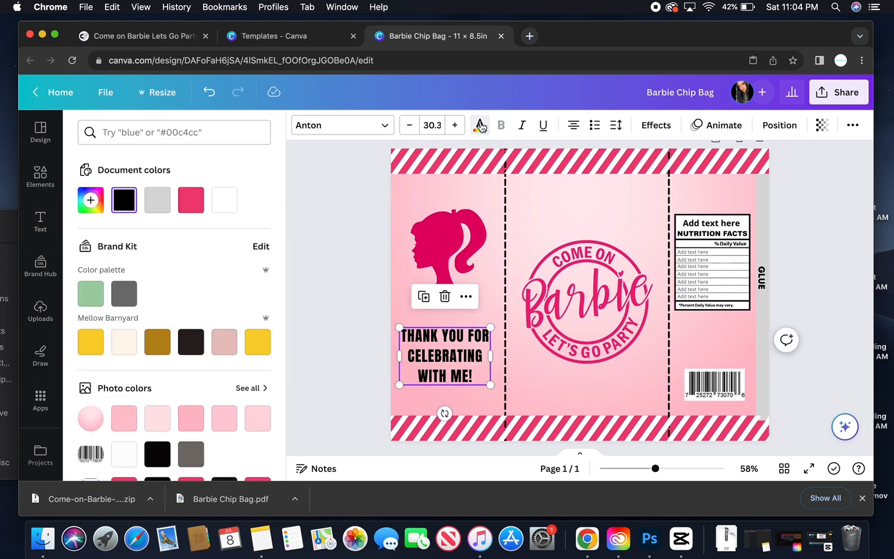
pyautogui.click(191, 200)
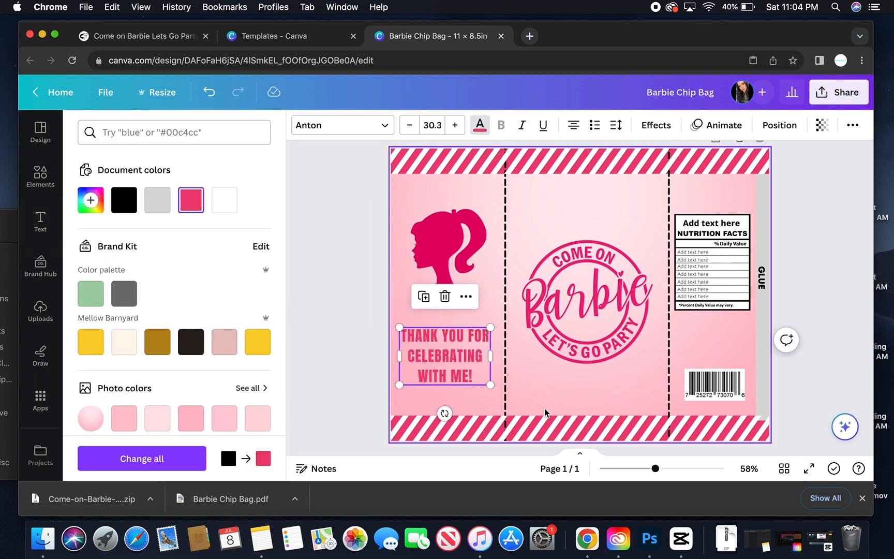
pyautogui.click(563, 401)
# Step: Recolour the thank-you text to #DB3B79, sampled from the Barbie logo's lettering
pyautogui.click(460, 375)
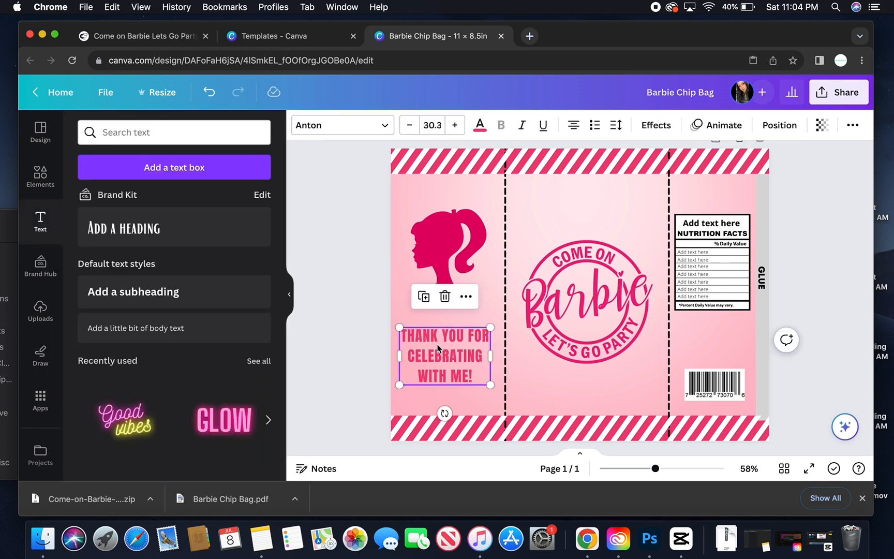
pyautogui.click(480, 125)
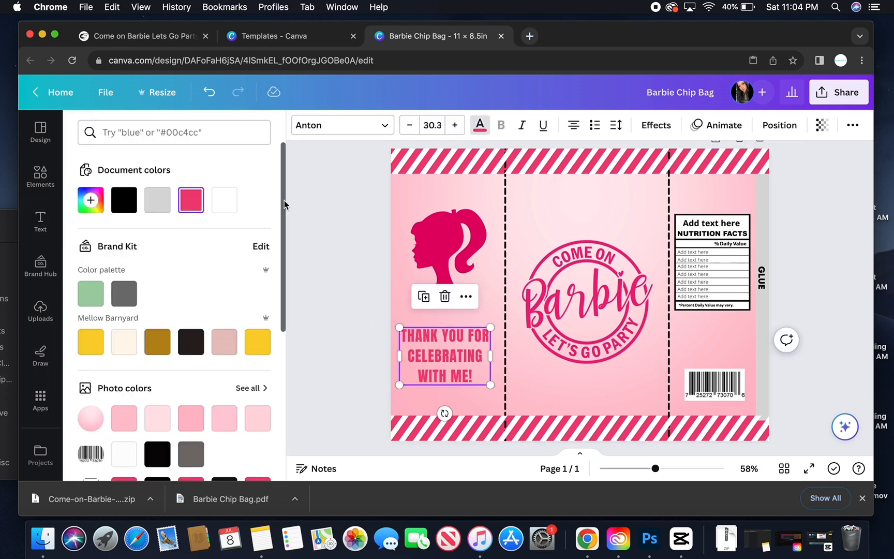
pyautogui.click(90, 200)
pyautogui.click(248, 327)
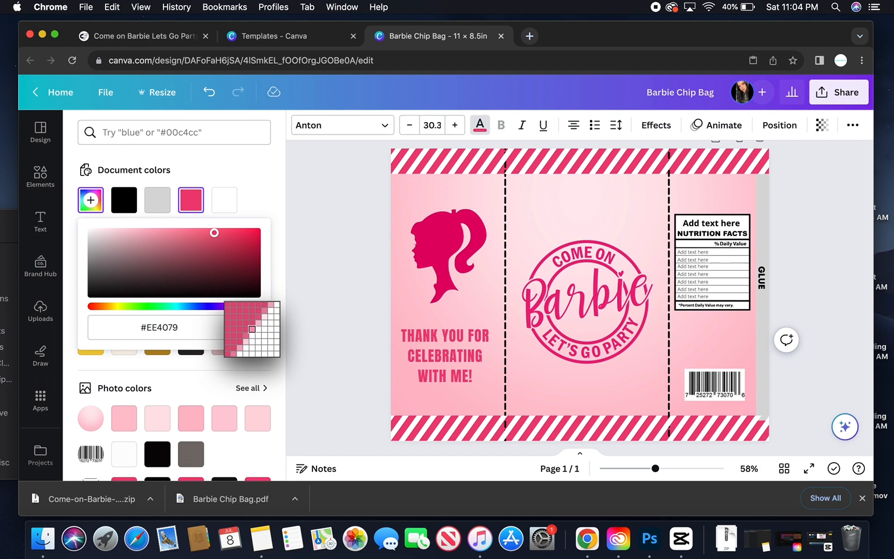
pyautogui.click(528, 305)
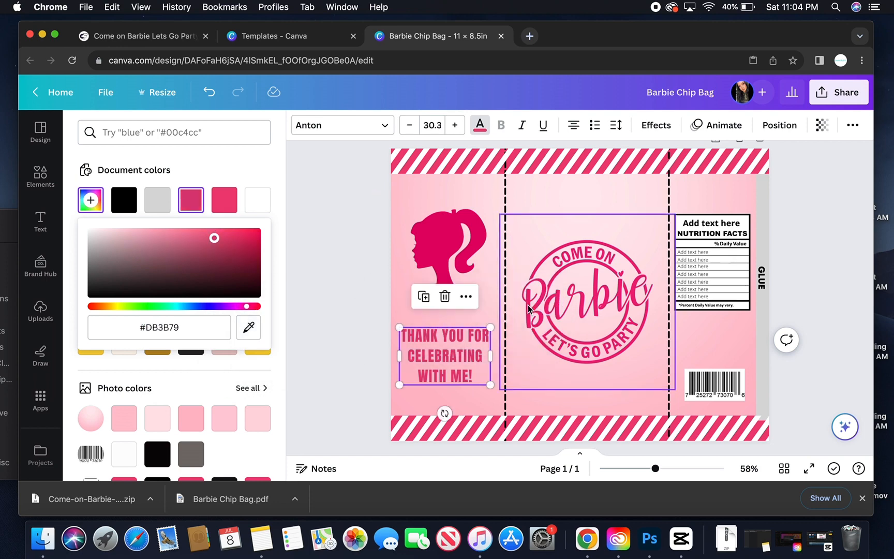
pyautogui.click(424, 185)
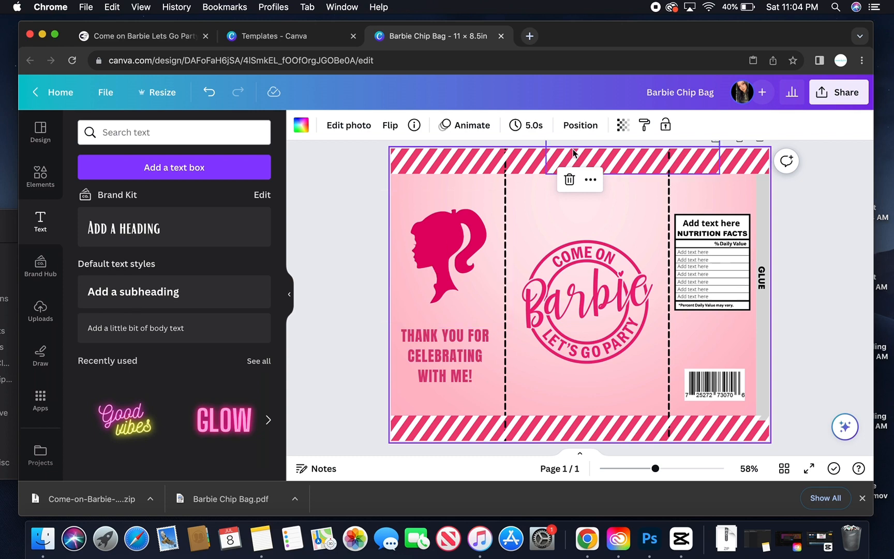
# Step: Delete both dashed fold lines and the grey glue strip with its label from the chip bag
pyautogui.click(505, 186)
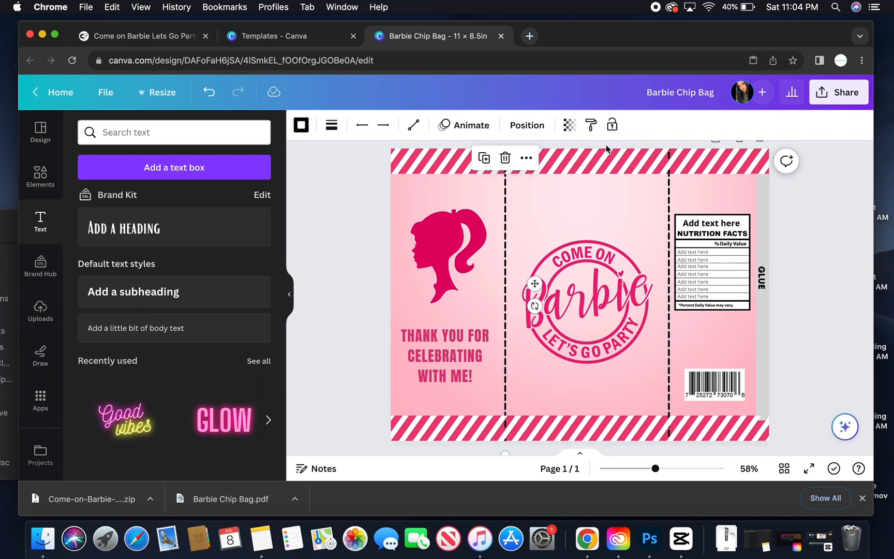
pyautogui.press('Delete')
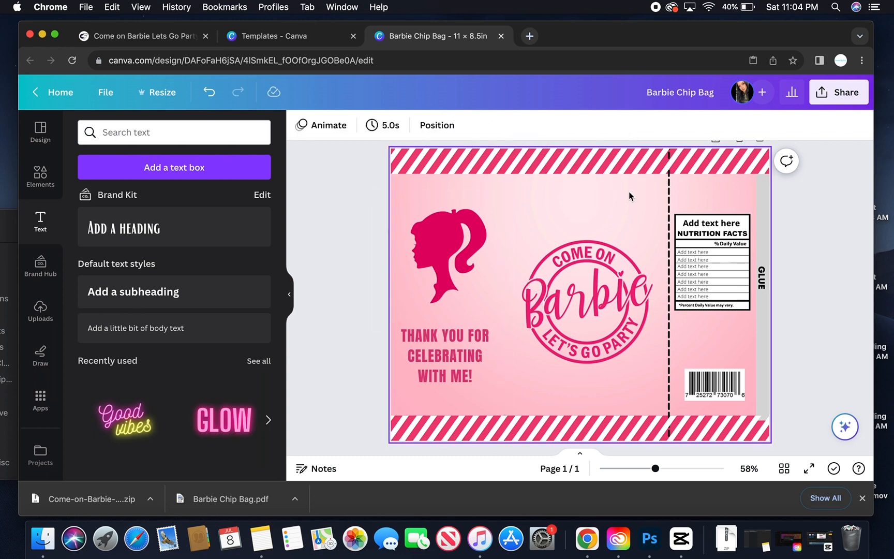
pyautogui.click(669, 191)
pyautogui.press('Delete')
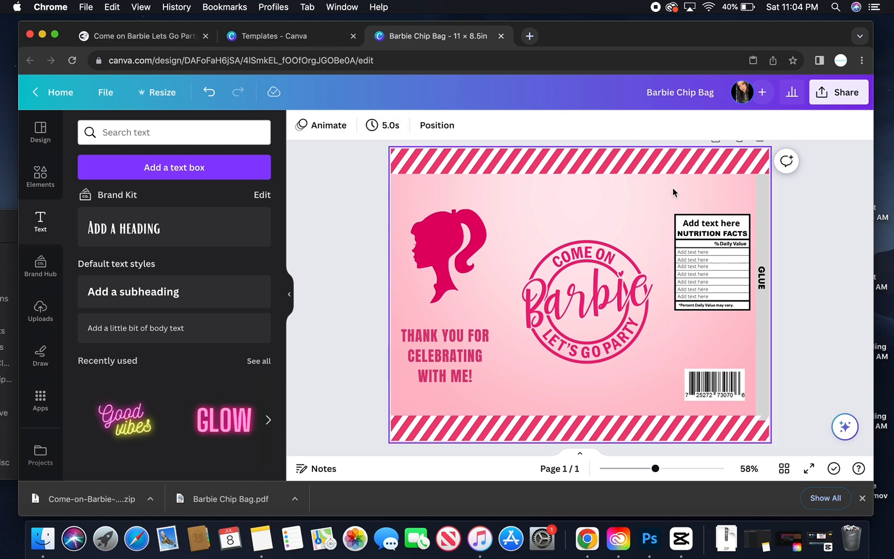
pyautogui.click(764, 225)
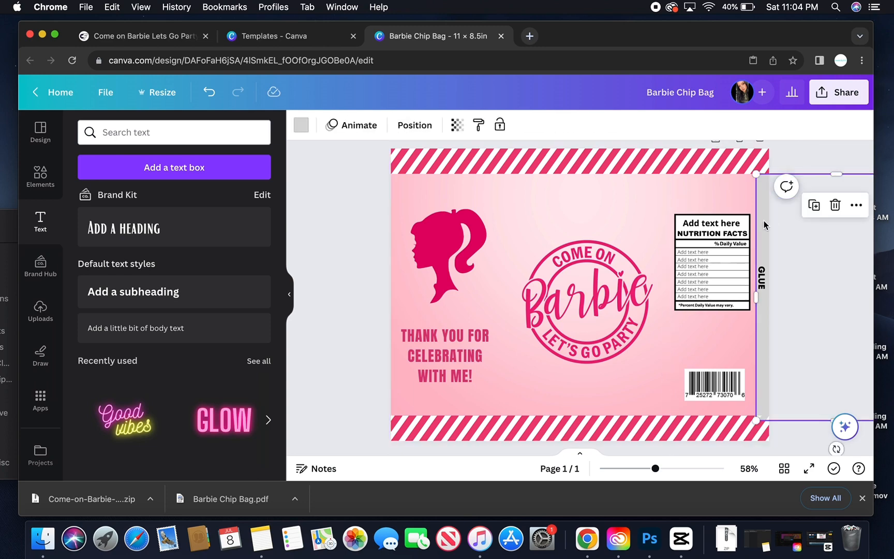
pyautogui.press('Delete')
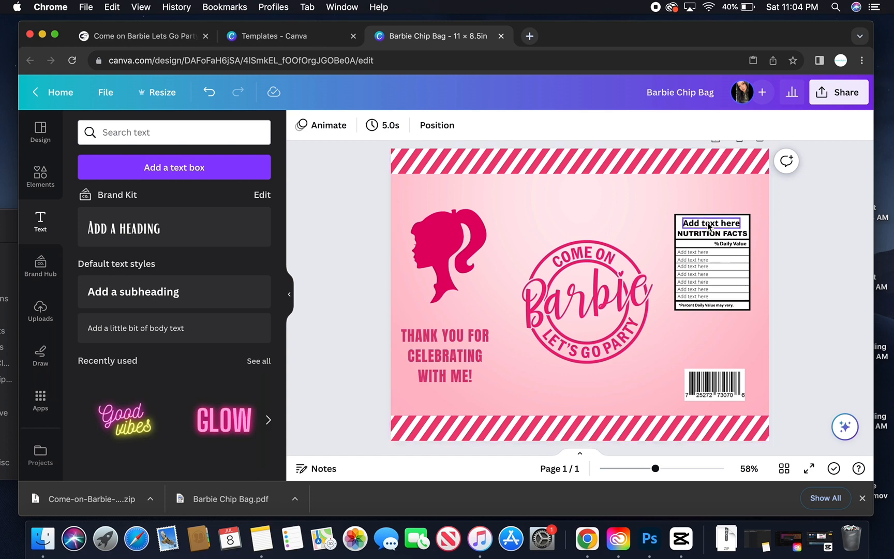
# Step: Replace the placeholder above "NUTRITION FACTS" with "Bachelorette" and set it in uppercase
pyautogui.doubleClick(708, 223)
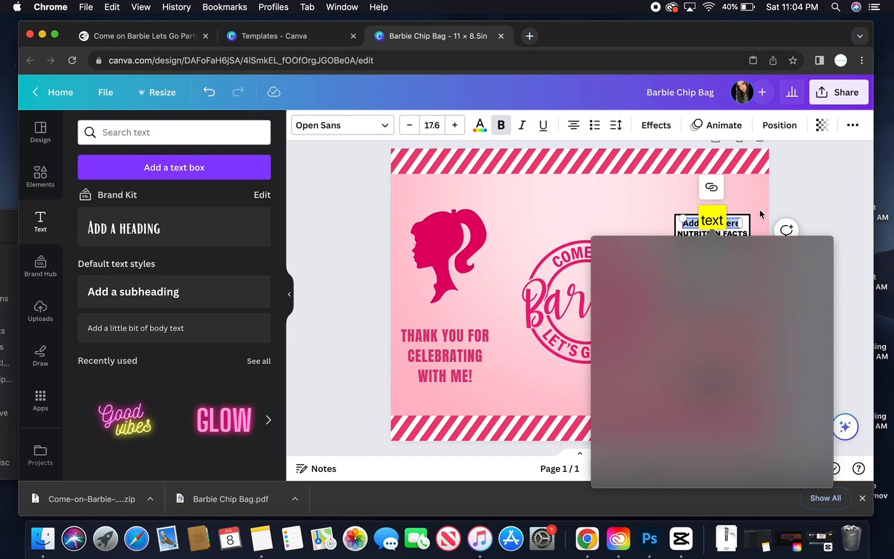
pyautogui.click(759, 209)
pyautogui.click(721, 224)
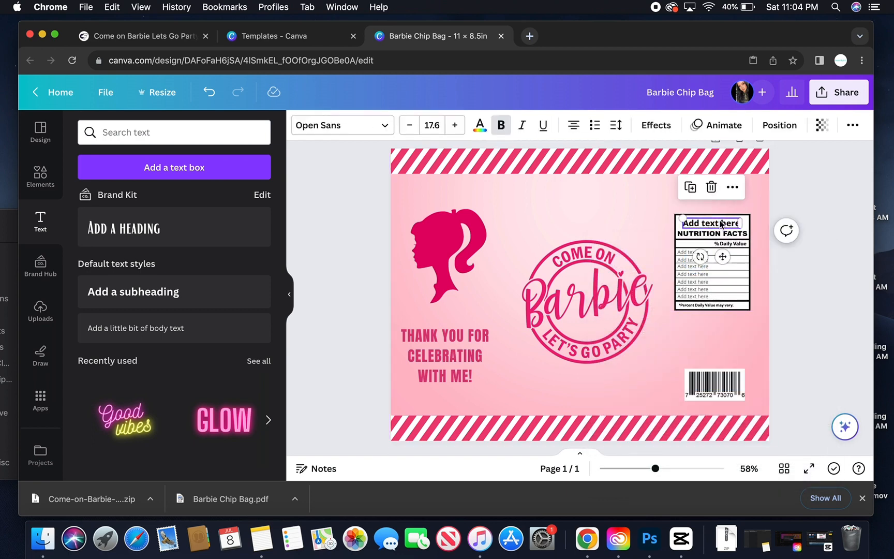
pyautogui.click(720, 224)
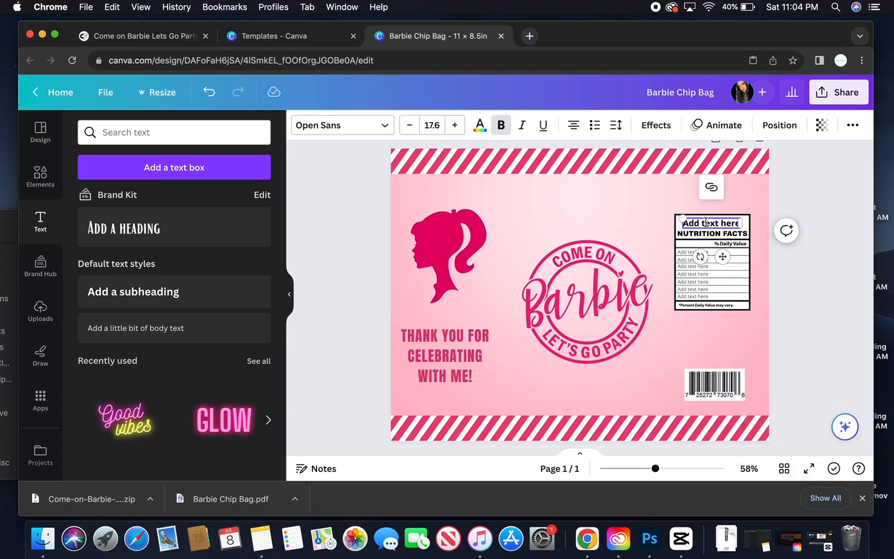
pyautogui.tripleClick(706, 221)
pyautogui.write('Bachelorette')
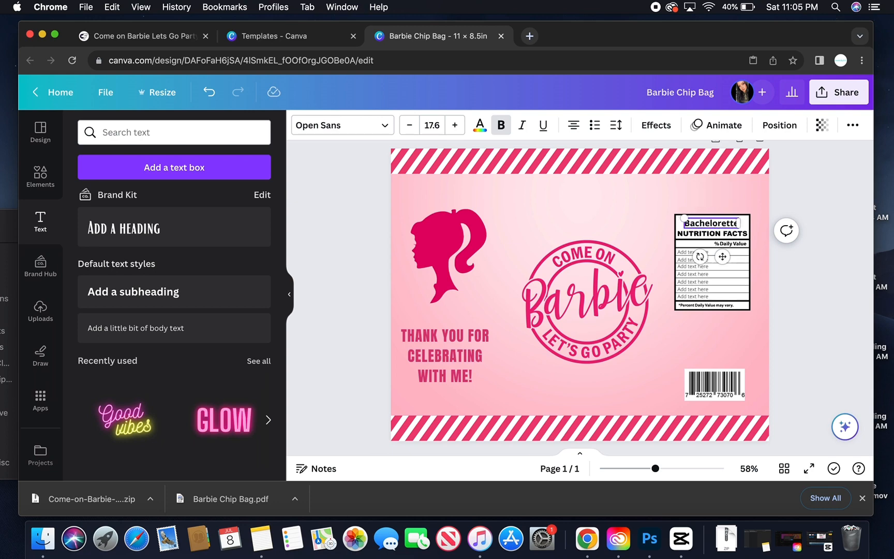
pyautogui.click(853, 124)
pyautogui.click(795, 155)
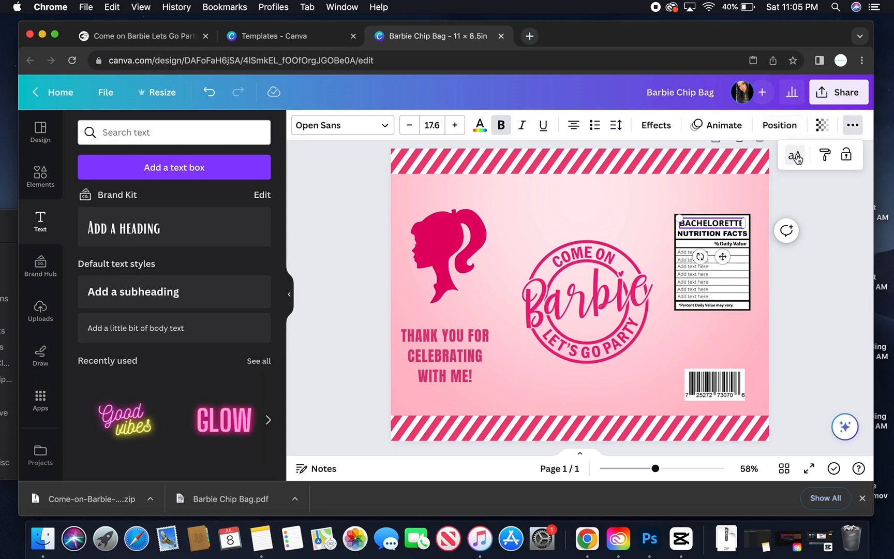
pyautogui.click(719, 193)
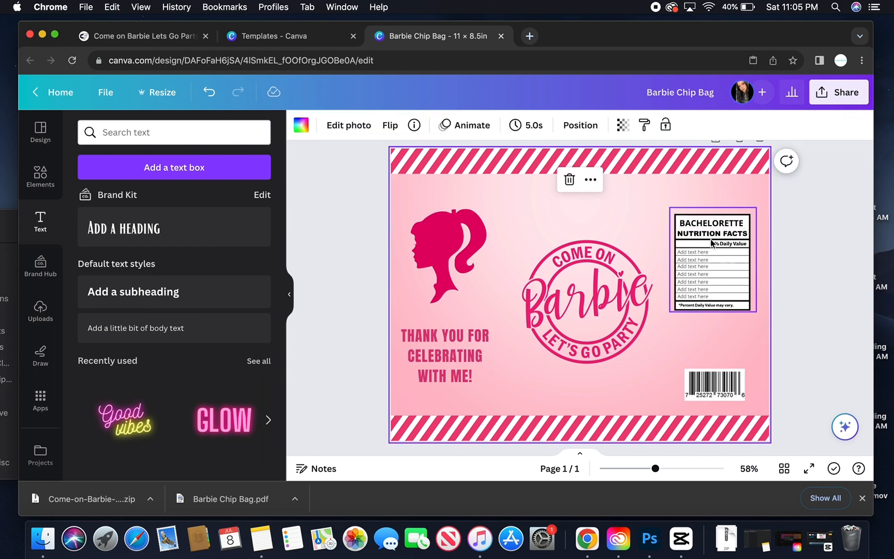
# Step: Replace the placeholder in the first row of the nutrition facts table with "Before the Veil"
pyautogui.doubleClick(693, 252)
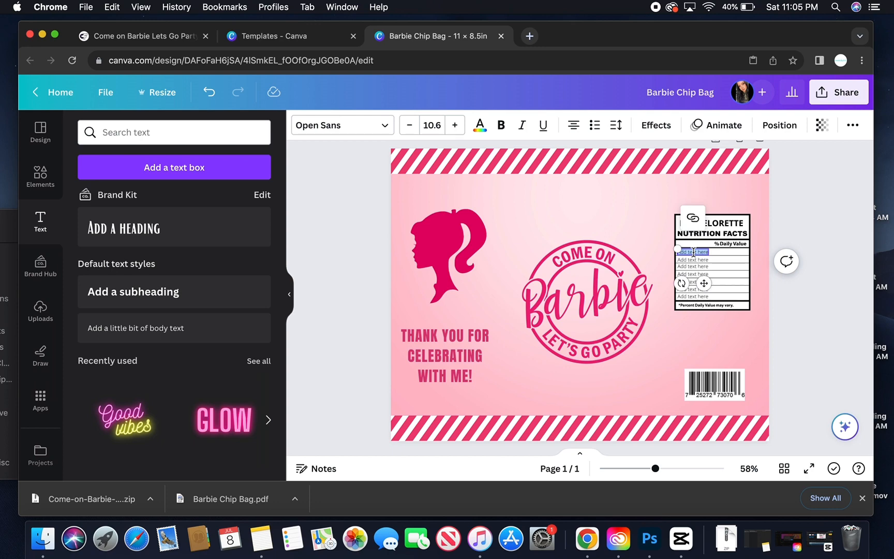
pyautogui.write('Before')
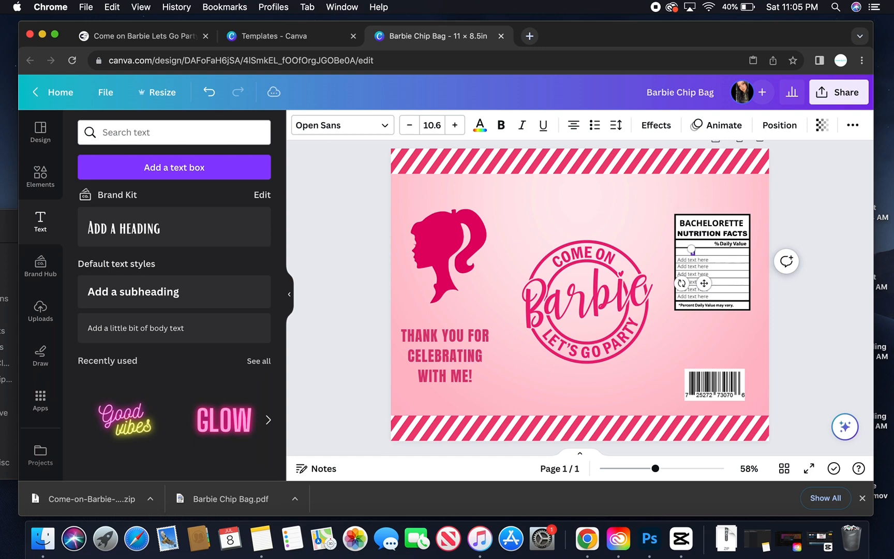
pyautogui.write(' the Veil')
# Step: Replace the placeholder in the second row of the nutrition facts table with "Party Girls"
pyautogui.click(695, 259)
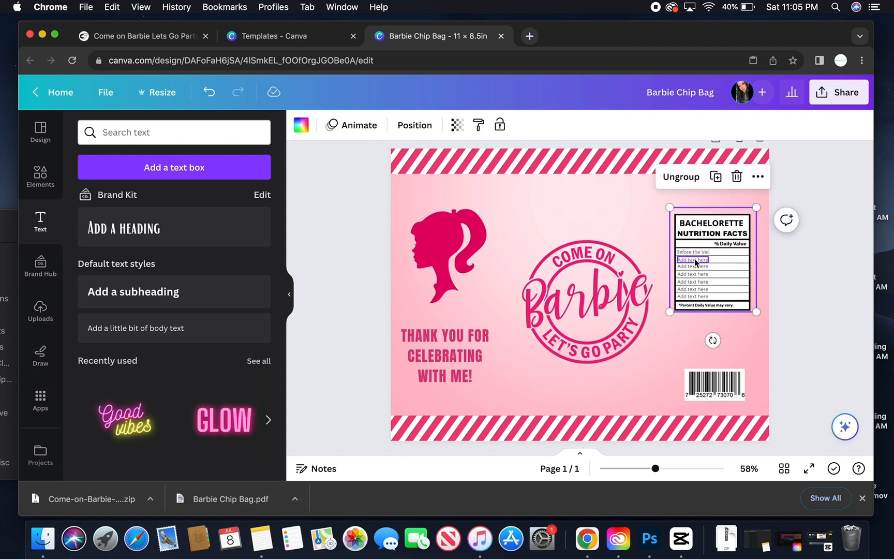
pyautogui.click(694, 259)
pyautogui.click(694, 259)
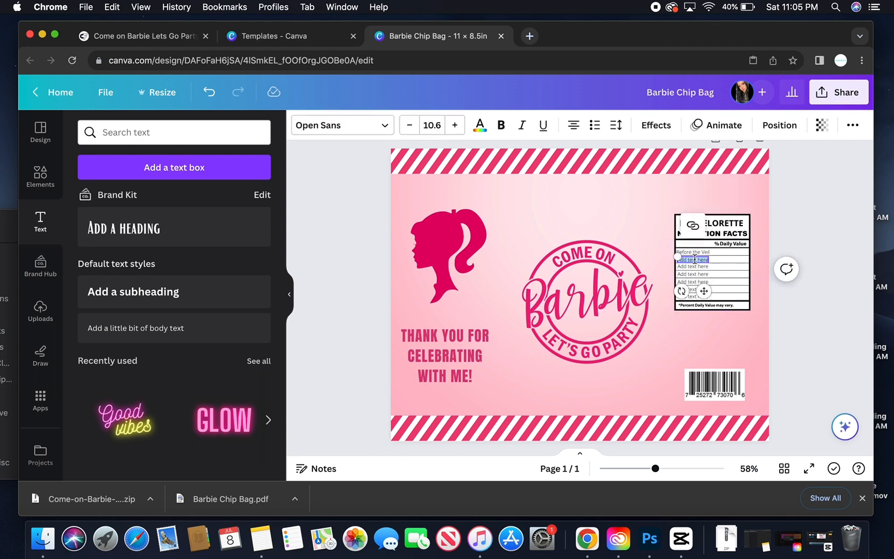
pyautogui.write('PSRTY')
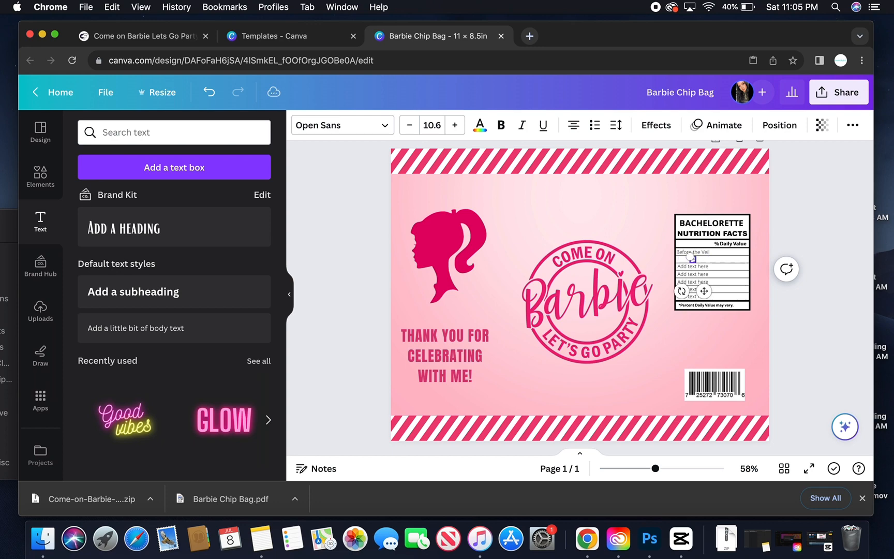
pyautogui.write(' C')
pyautogui.click(702, 274)
pyautogui.doubleClick(694, 261)
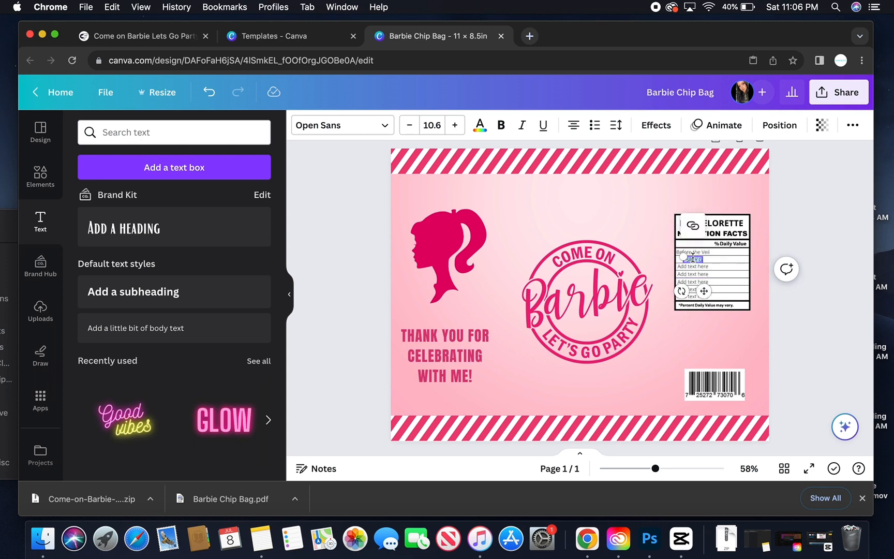
pyautogui.write('B')
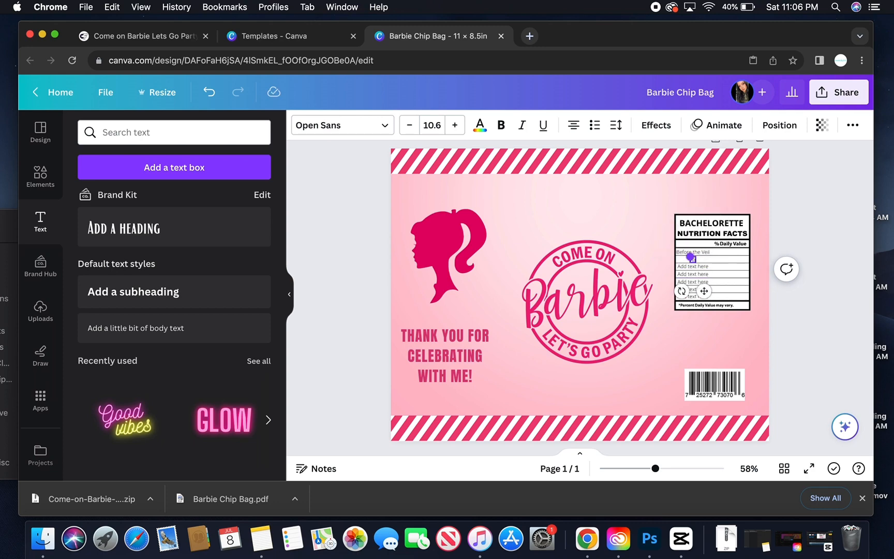
pyautogui.press('Escape')
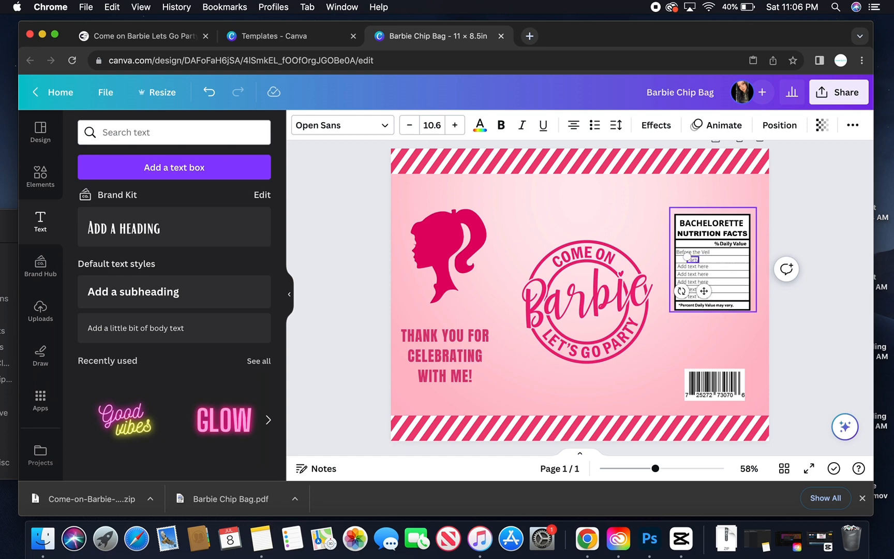
pyautogui.write('Girls')
pyautogui.press('Escape')
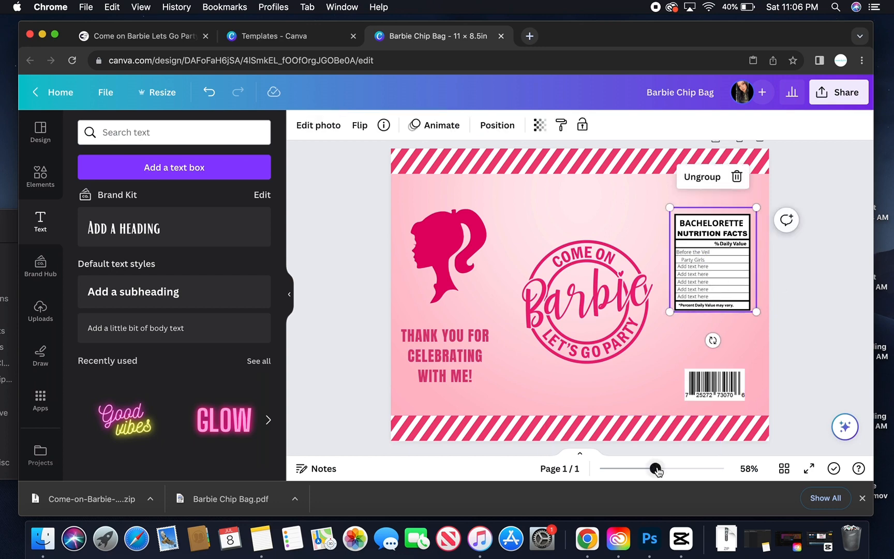
# Step: Shift "Party Girls" to the start of its row so it lines up with "Before the Veil"
pyautogui.moveTo(655, 469); pyautogui.dragTo(685, 469)
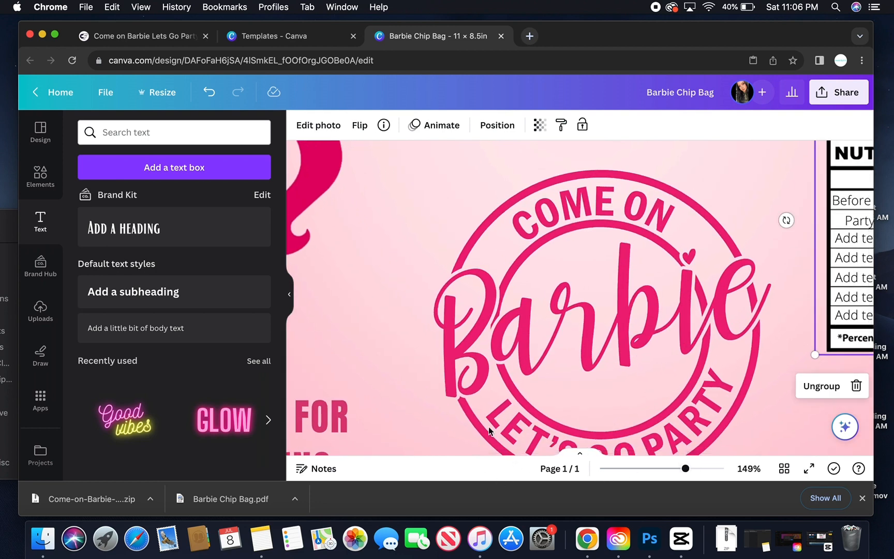
pyautogui.hscroll(5, 635, 393)
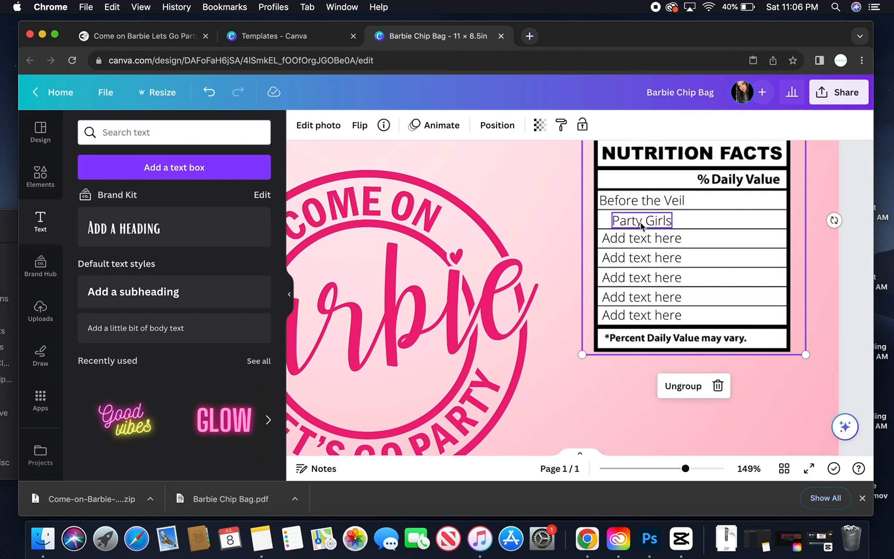
pyautogui.moveTo(643, 221); pyautogui.dragTo(628, 221)
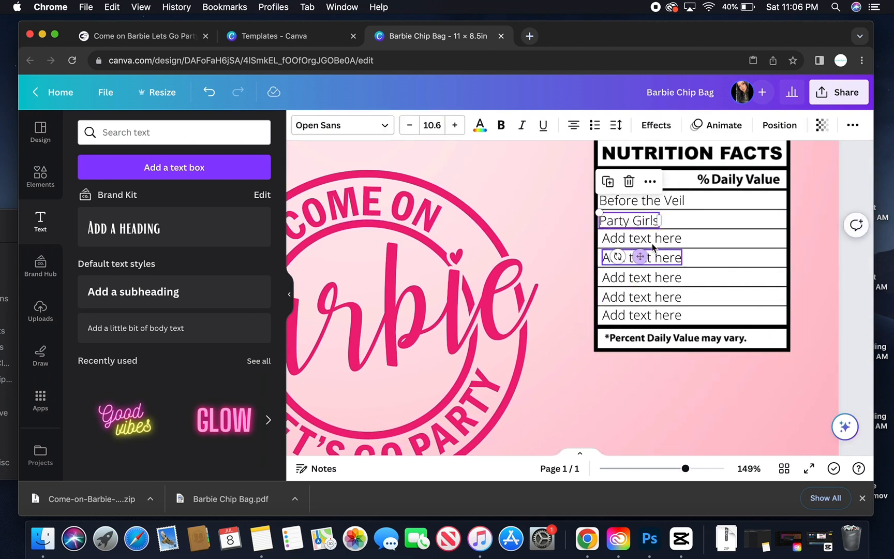
# Step: Replace the third row's placeholder with "Miss to Mrs." and line it up with the start of the rows above
pyautogui.click(641, 238)
pyautogui.tripleClick(655, 239)
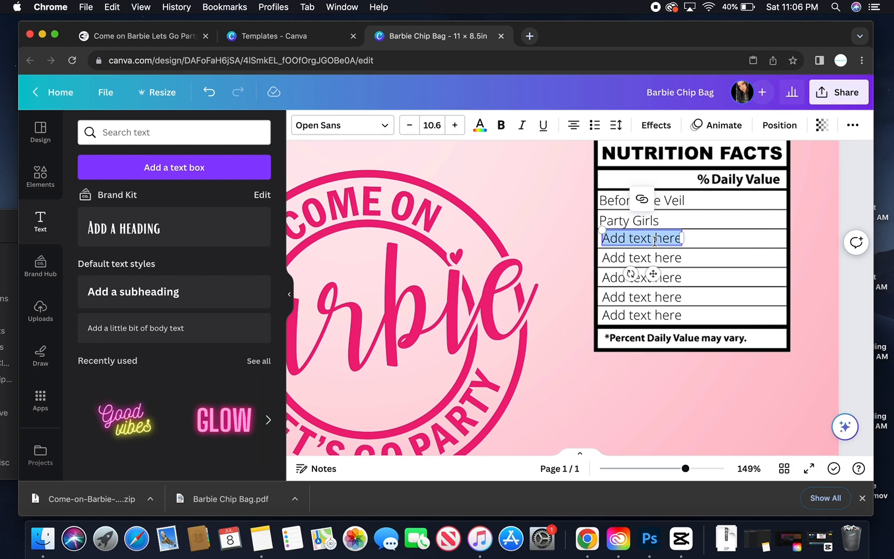
pyautogui.write('Miss')
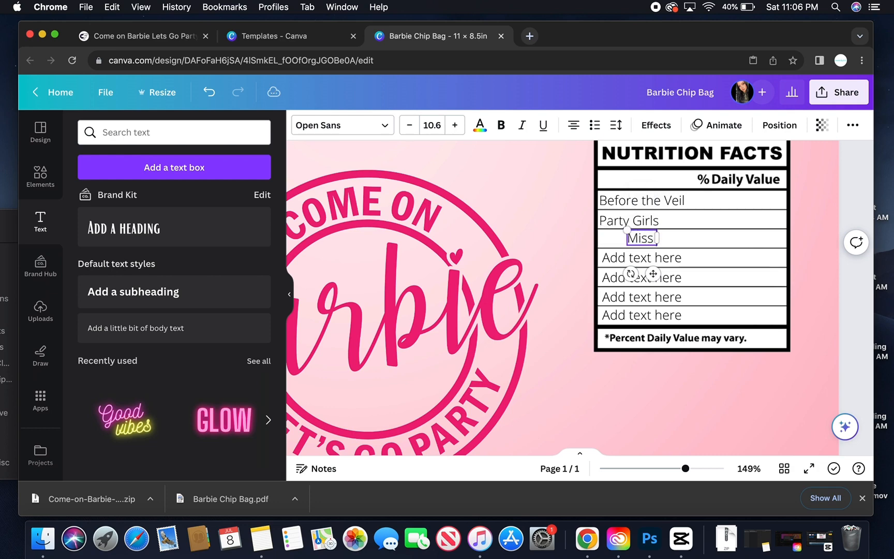
pyautogui.write(' to Mrs')
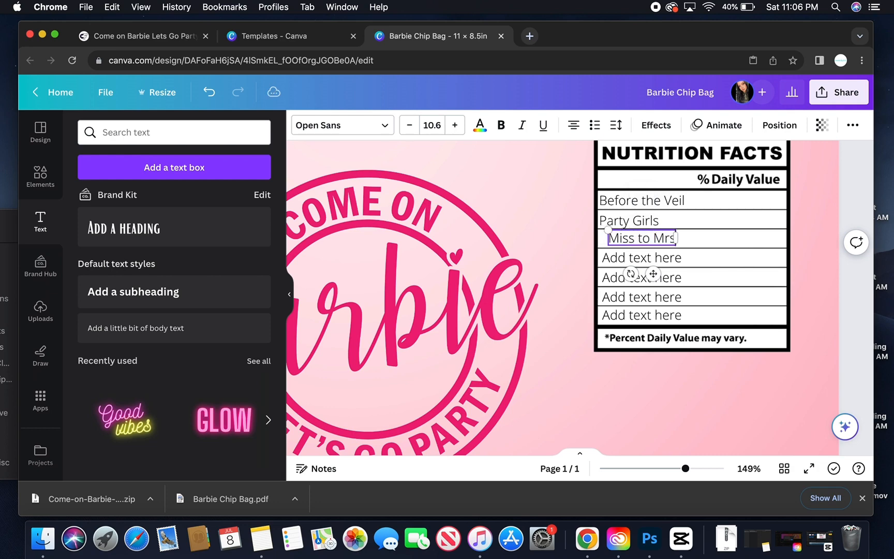
pyautogui.write('.')
pyautogui.click(729, 248)
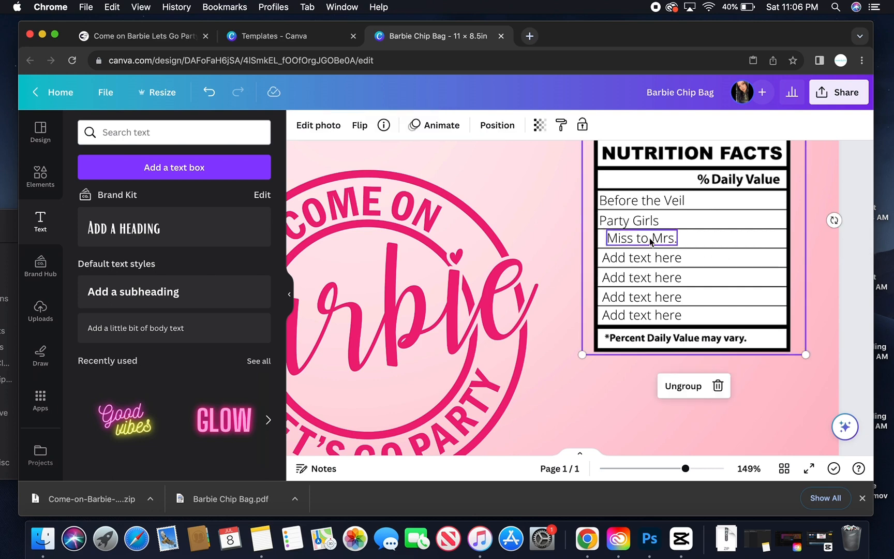
pyautogui.moveTo(650, 239); pyautogui.dragTo(644, 240)
# Step: Replace the fourth row's placeholder with "The Fiance" and line it up with the start of the rows above
pyautogui.click(641, 257)
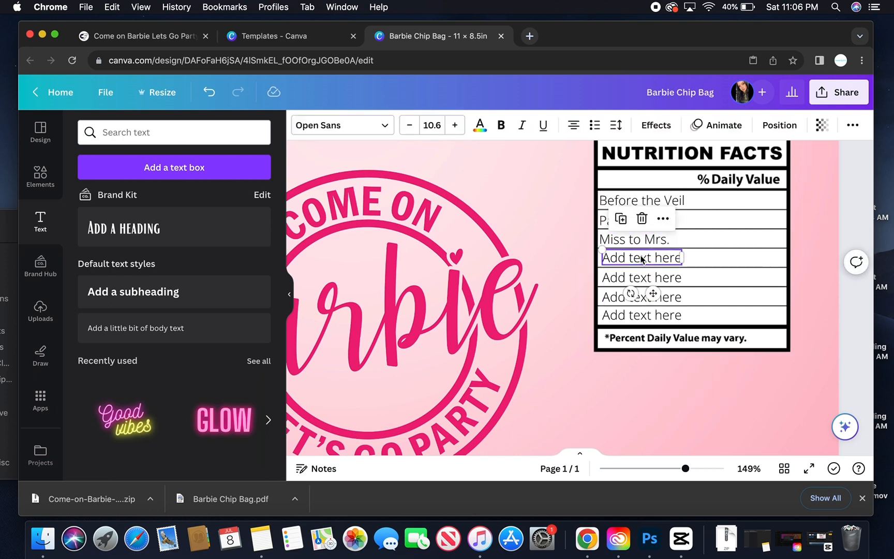
pyautogui.doubleClick(641, 258)
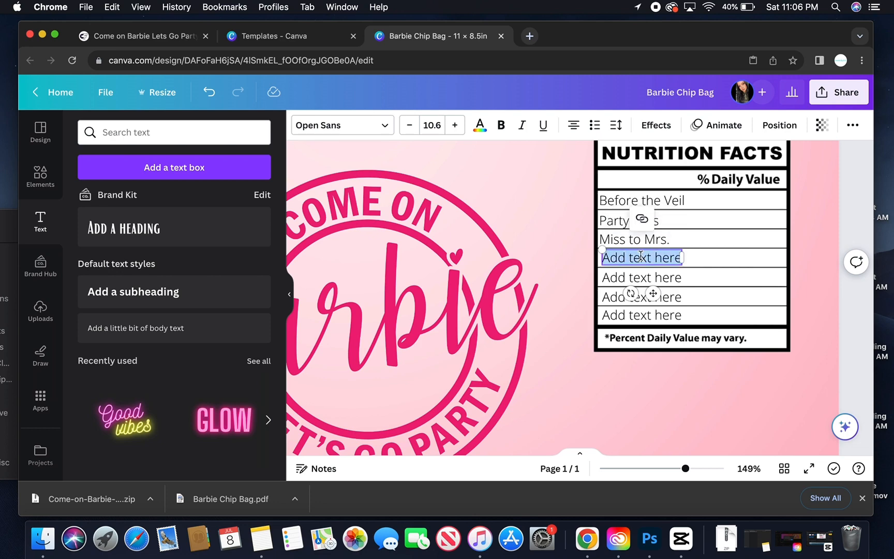
pyautogui.write('The')
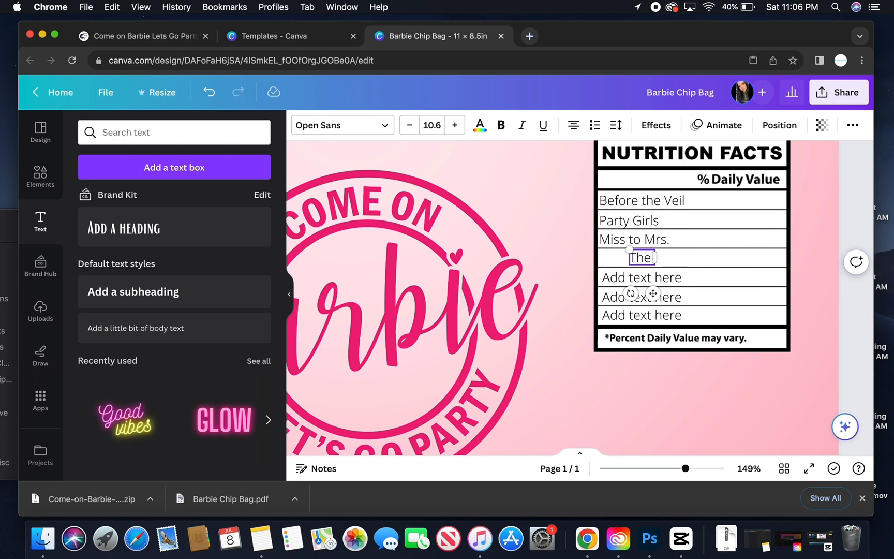
pyautogui.write(' Fiancé')
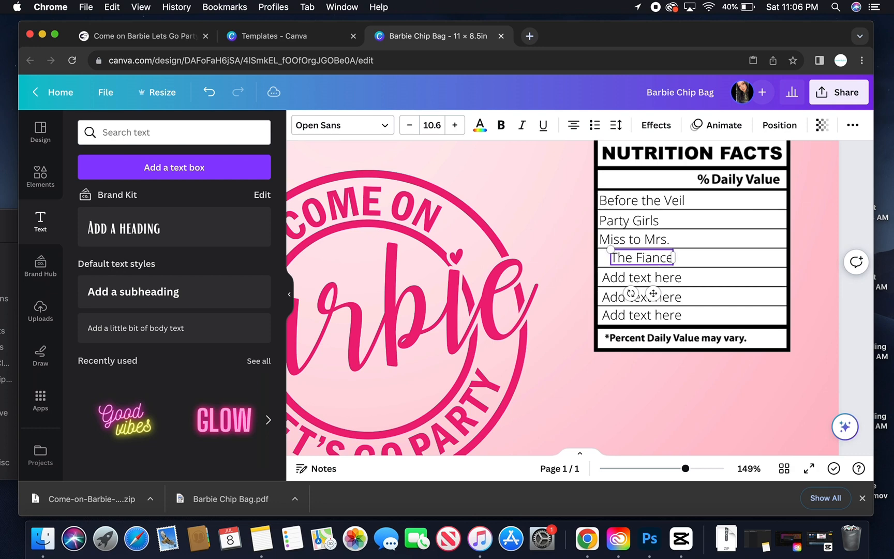
pyautogui.click(665, 263)
pyautogui.click(665, 263)
pyautogui.moveTo(665, 262); pyautogui.dragTo(650, 261)
# Step: Replace the fifth row's placeholder with "Besties" and line it up with the start of the rows above
pyautogui.click(631, 281)
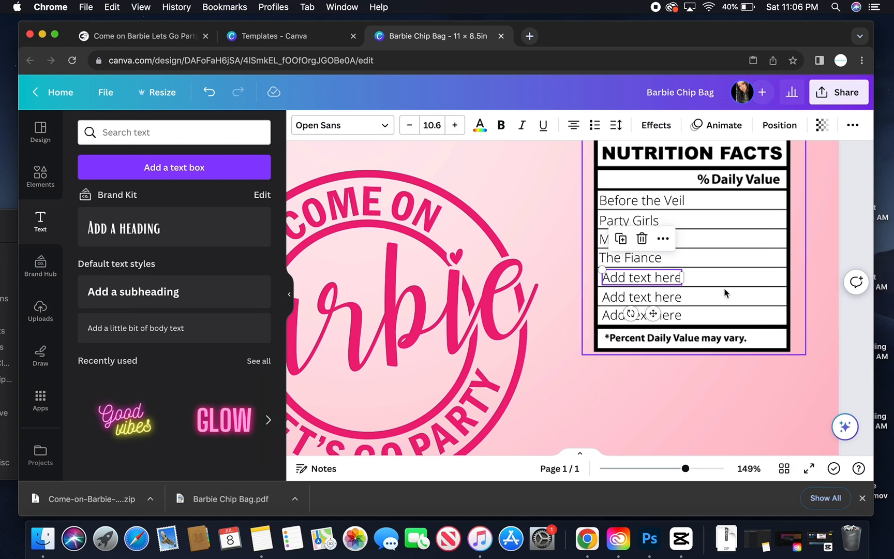
pyautogui.click(818, 291)
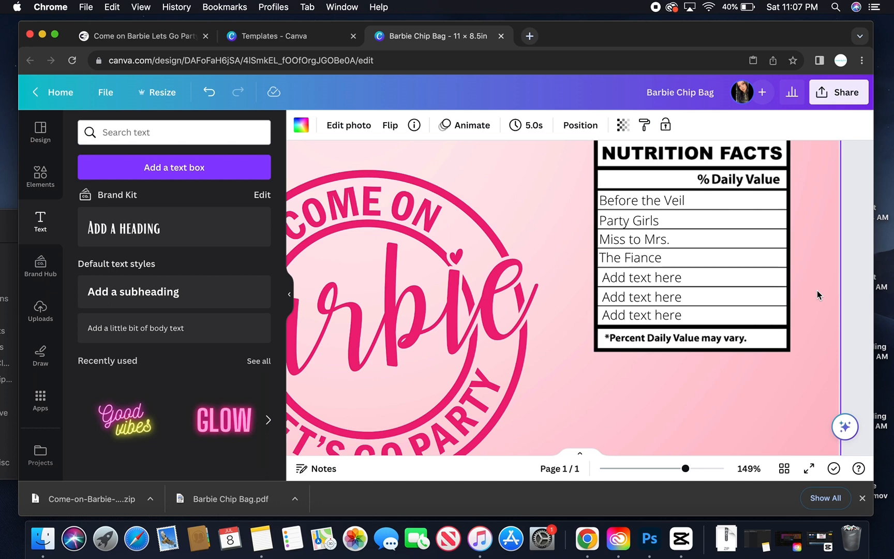
pyautogui.click(655, 287)
pyautogui.click(653, 280)
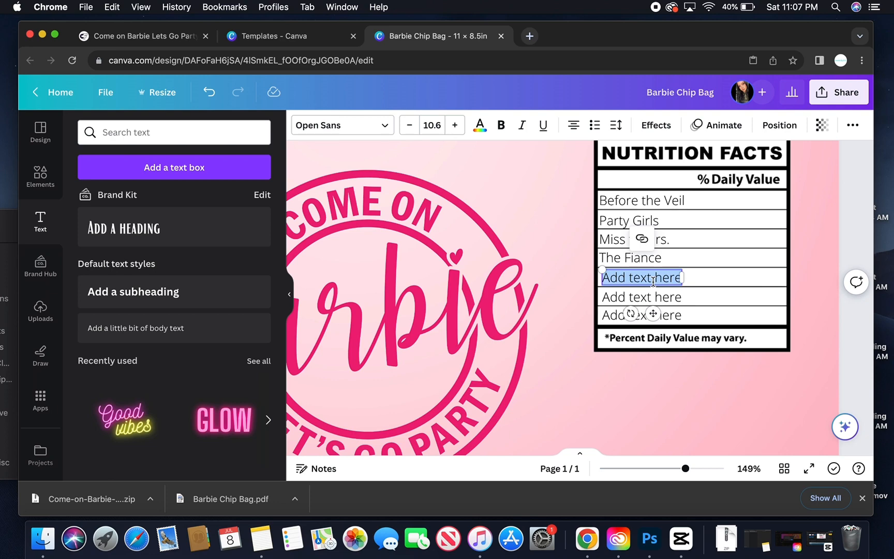
pyautogui.write('Besties')
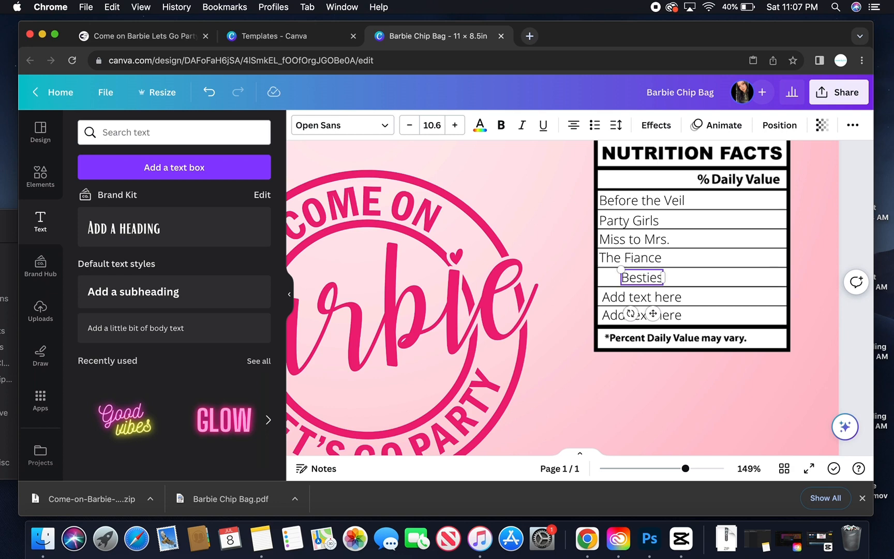
pyautogui.click(689, 281)
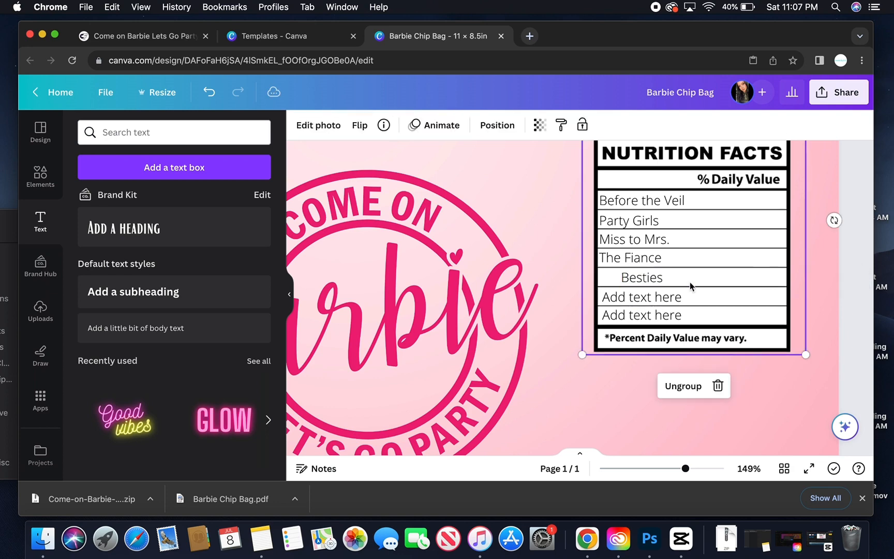
pyautogui.click(651, 280)
pyautogui.moveTo(651, 280); pyautogui.dragTo(629, 280)
# Step: Replace the sixth row's placeholder with "Barbie Girl" and line it up with the start of the rows above
pyautogui.click(611, 306)
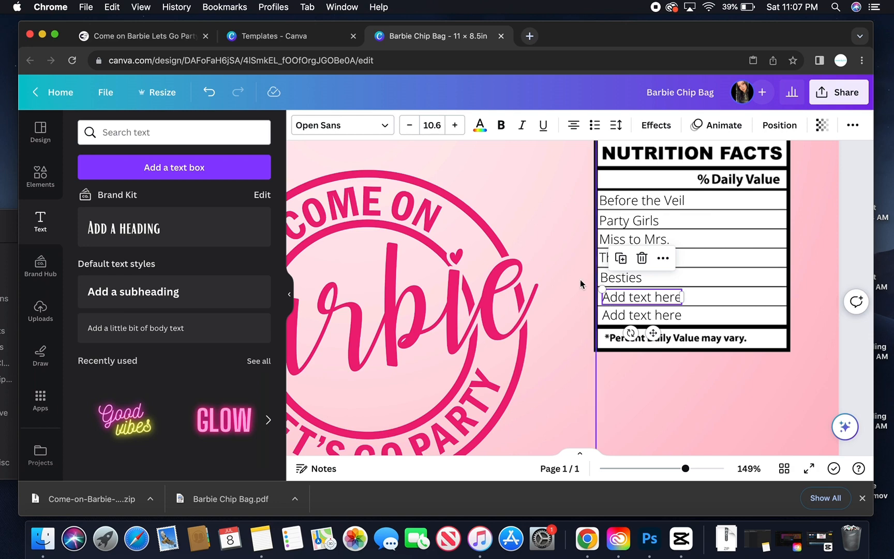
pyautogui.scroll(1, 742, 278)
pyautogui.click(733, 310)
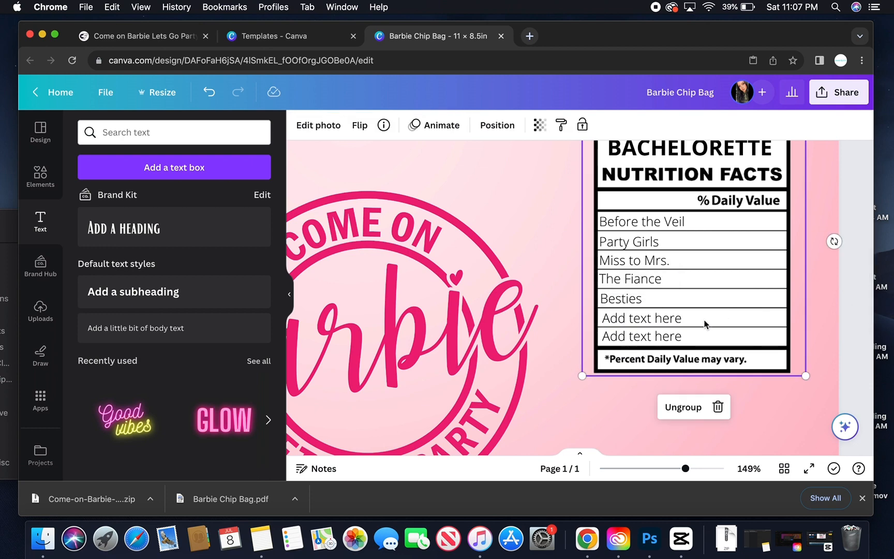
pyautogui.doubleClick(669, 317)
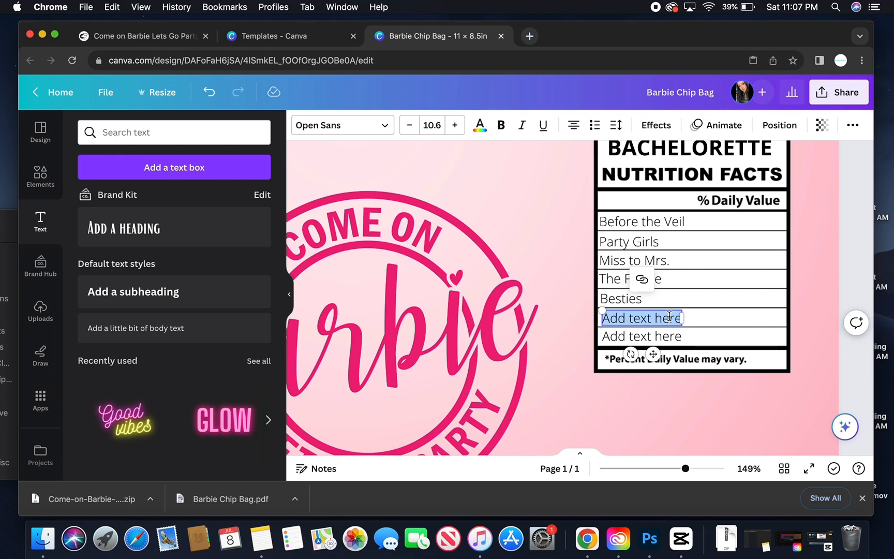
pyautogui.write('Barbie')
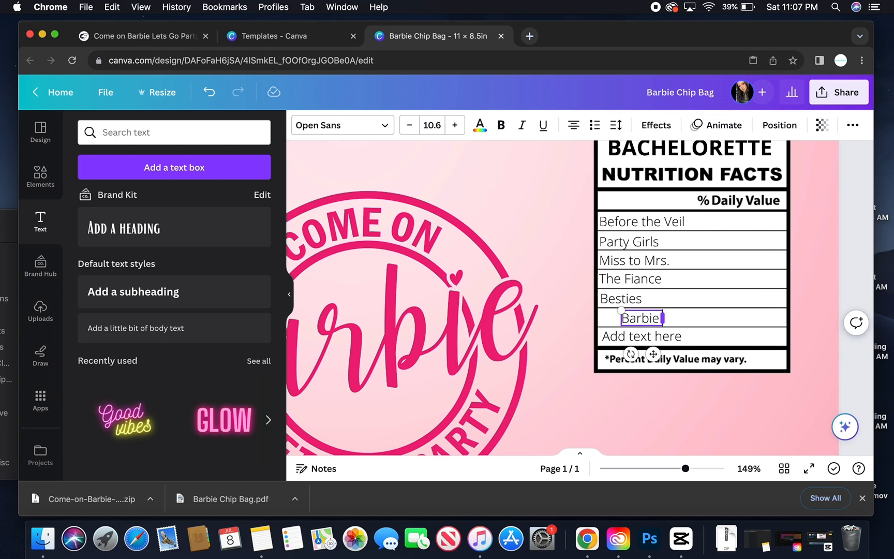
pyautogui.write(' Girl')
pyautogui.click(684, 320)
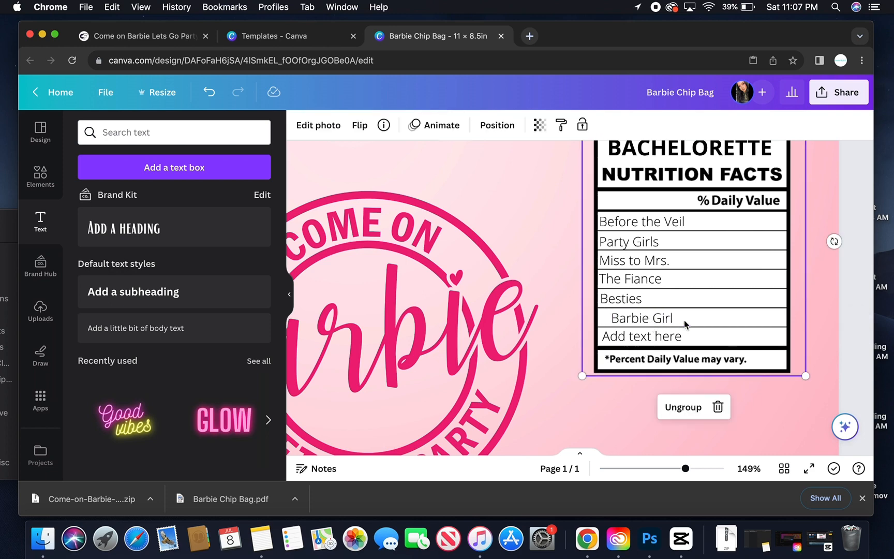
pyautogui.click(660, 320)
pyautogui.moveTo(660, 320); pyautogui.dragTo(648, 319)
# Step: Replace the seventh row's placeholder with "Let's Go Party" and line it up with the start of the rows above
pyautogui.click(647, 336)
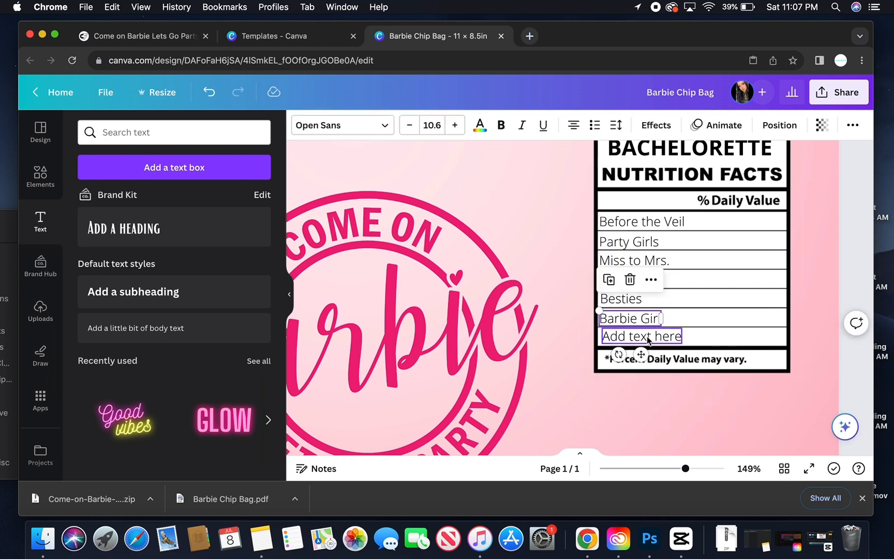
pyautogui.click(552, 193)
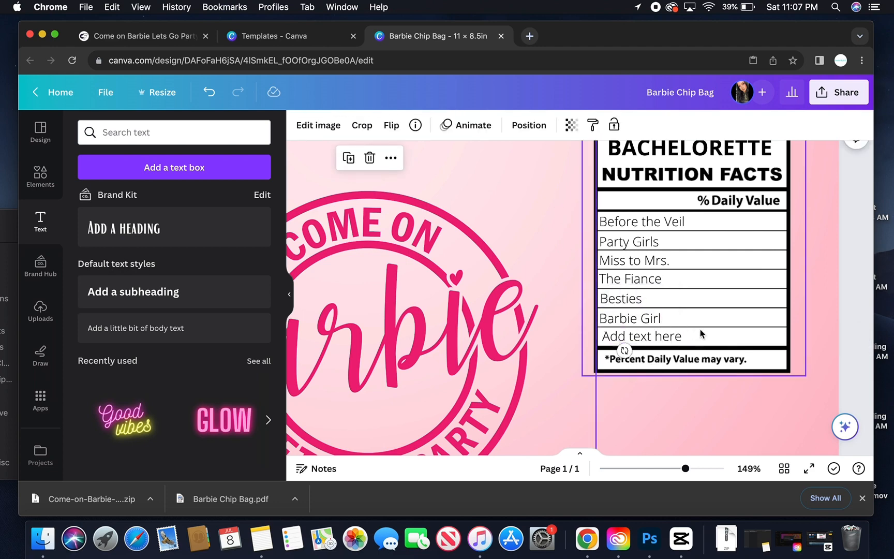
pyautogui.click(658, 338)
pyautogui.click(657, 338)
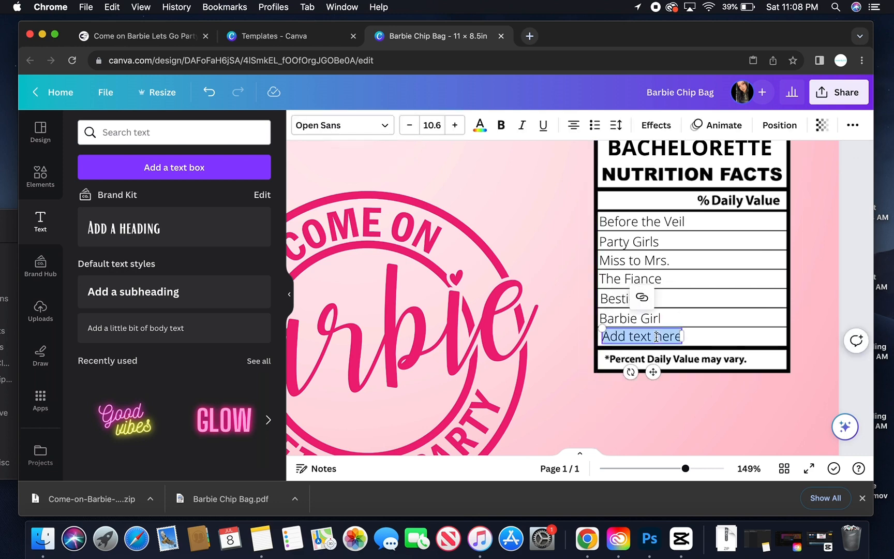
pyautogui.scroll(-5, 526, 317)
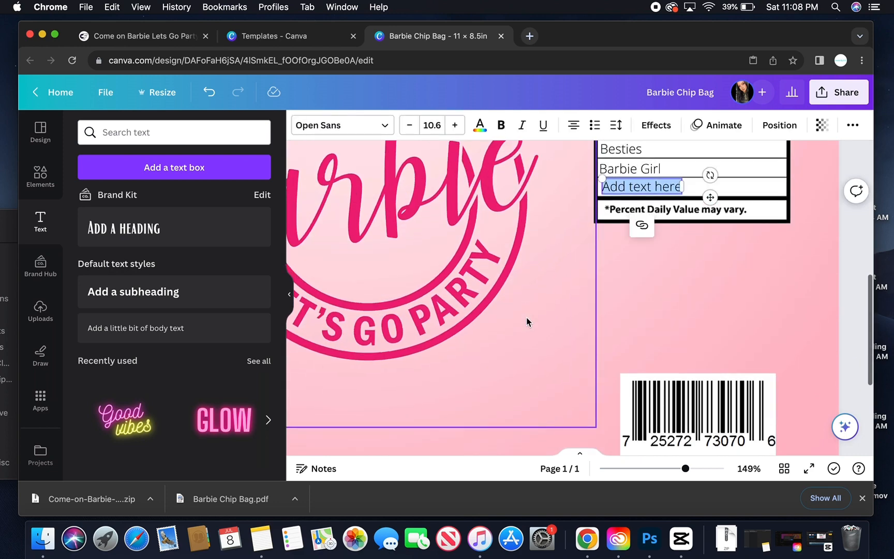
pyautogui.scroll(3, 526, 317)
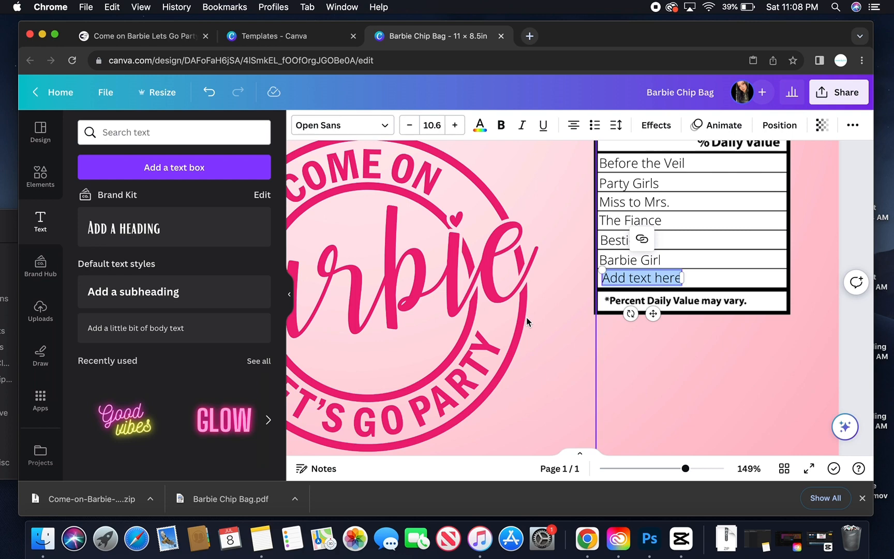
pyautogui.write("Let's")
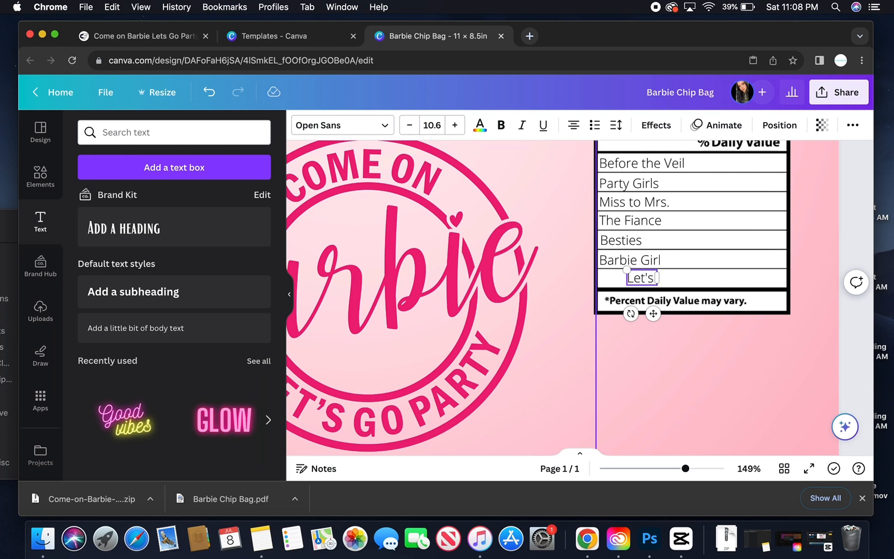
pyautogui.write(' Go')
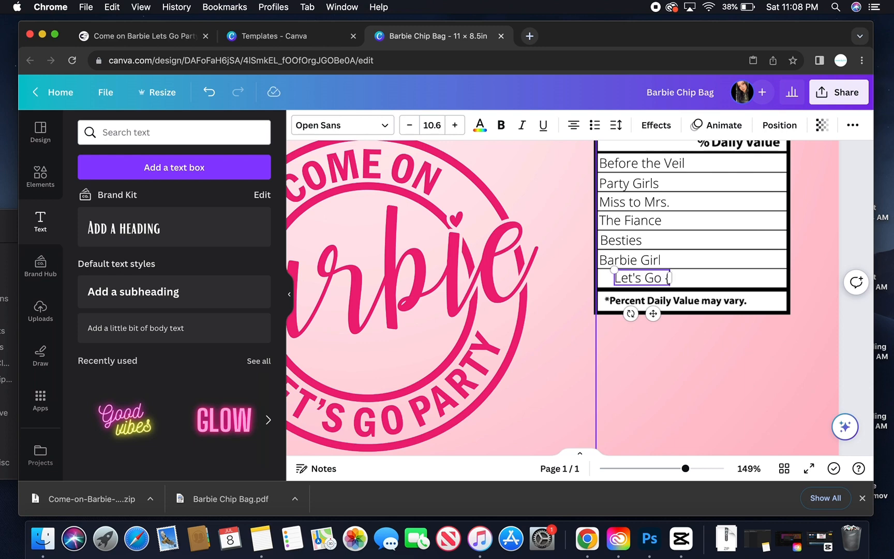
pyautogui.write(' Party')
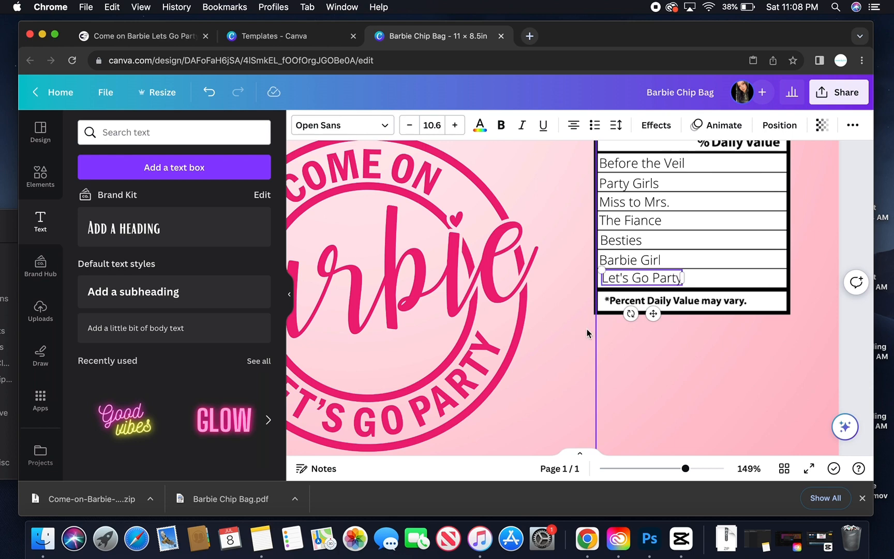
pyautogui.click(698, 277)
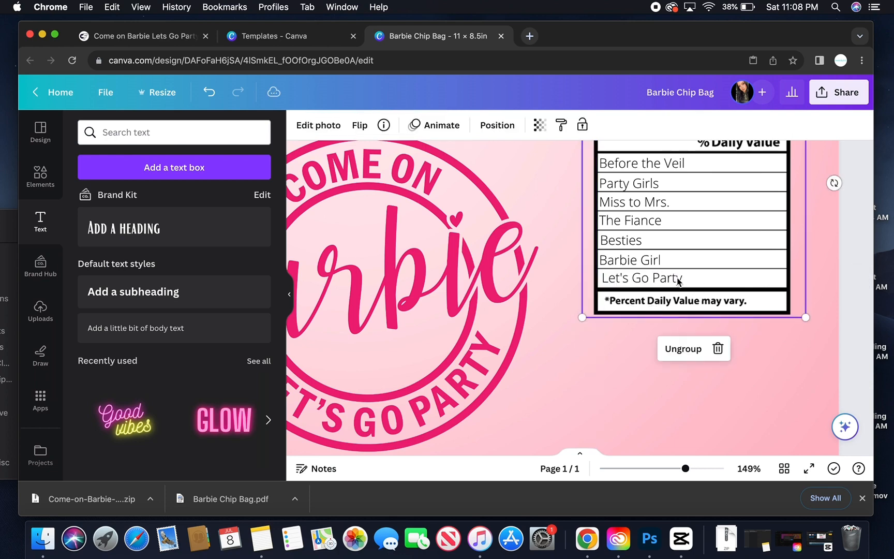
pyautogui.click(663, 279)
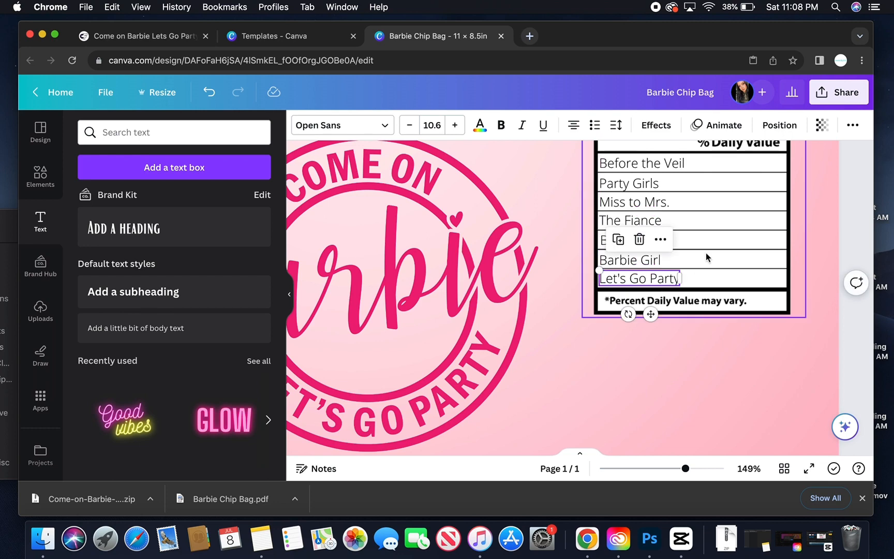
# Step: Copy the "Before the Veil" text into a new text box and move it to the end of the first row
pyautogui.scroll(1, 705, 252)
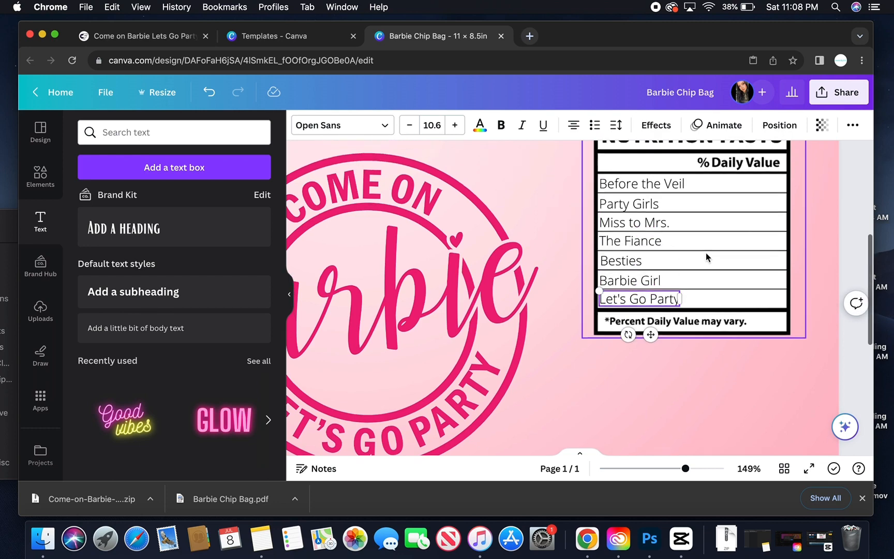
pyautogui.doubleClick(655, 184)
pyautogui.press('super+c')
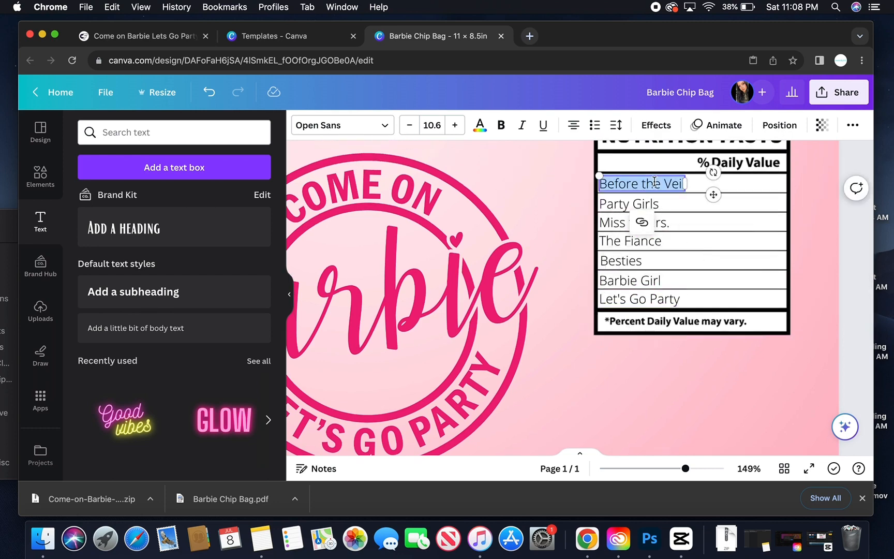
pyautogui.click(703, 214)
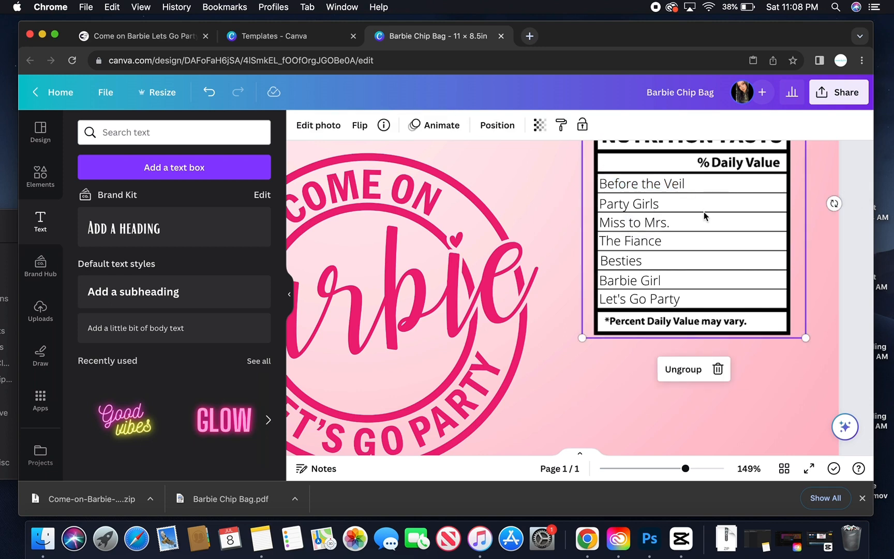
pyautogui.press('super+v')
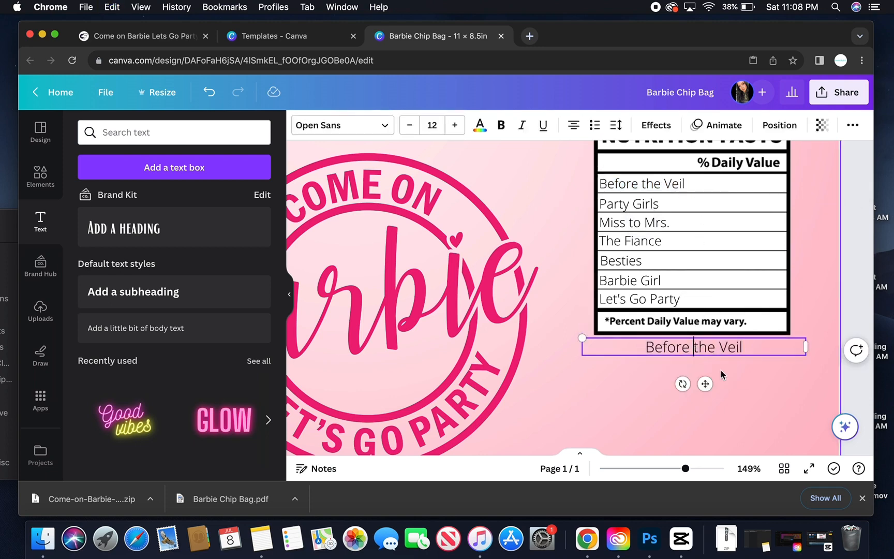
pyautogui.click(720, 370)
pyautogui.moveTo(717, 350); pyautogui.dragTo(769, 190)
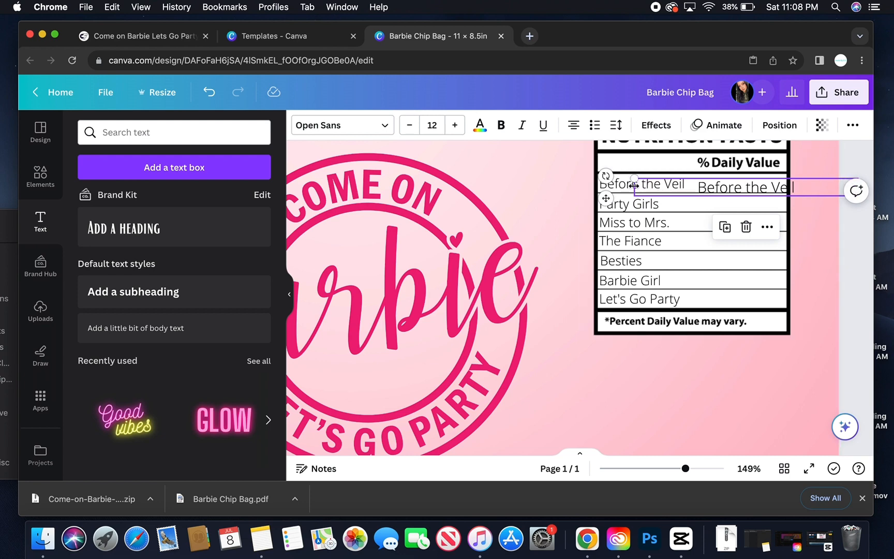
# Step: Replace the copied text with "100%", narrow its box and fit it in the first row under % Daily Value
pyautogui.moveTo(634, 185); pyautogui.dragTo(754, 191)
pyautogui.doubleClick(771, 190)
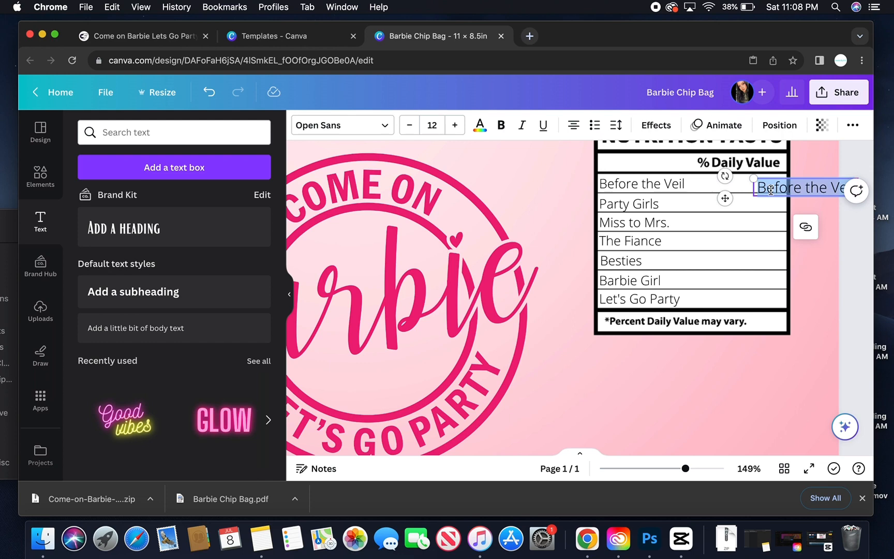
pyautogui.write('100%')
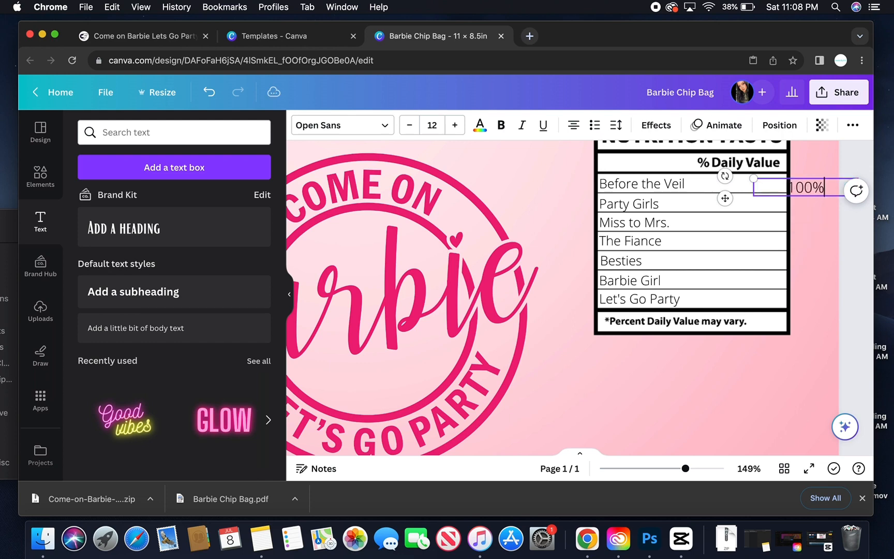
pyautogui.moveTo(755, 188); pyautogui.dragTo(715, 195)
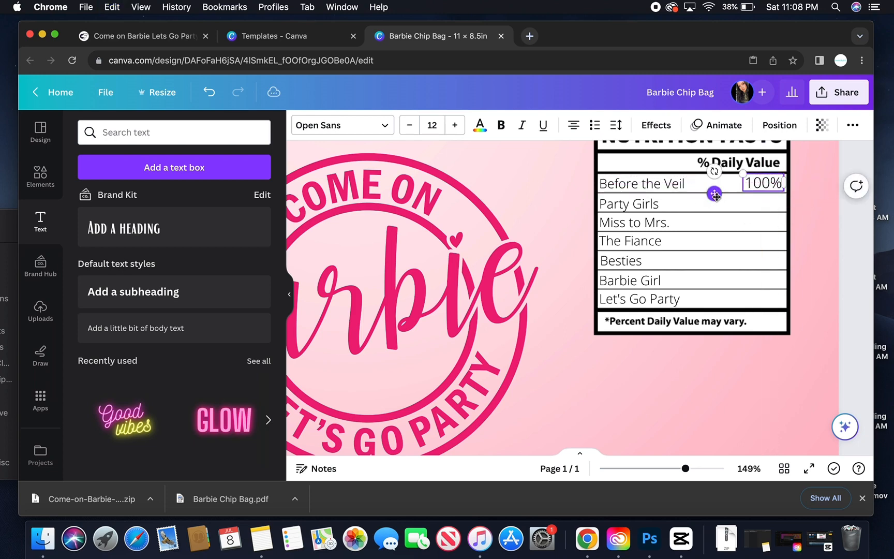
pyautogui.click(792, 196)
# Step: Duplicate the 100% value into the Party Girls, Miss to Mrs., The Fiance and Besties rows, aligned under the first one
pyautogui.click(772, 184)
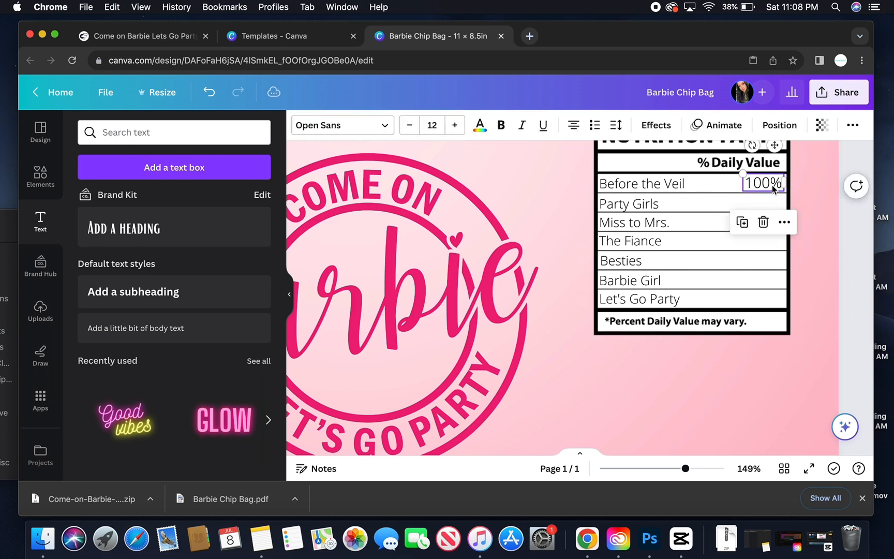
pyautogui.press('super+d')
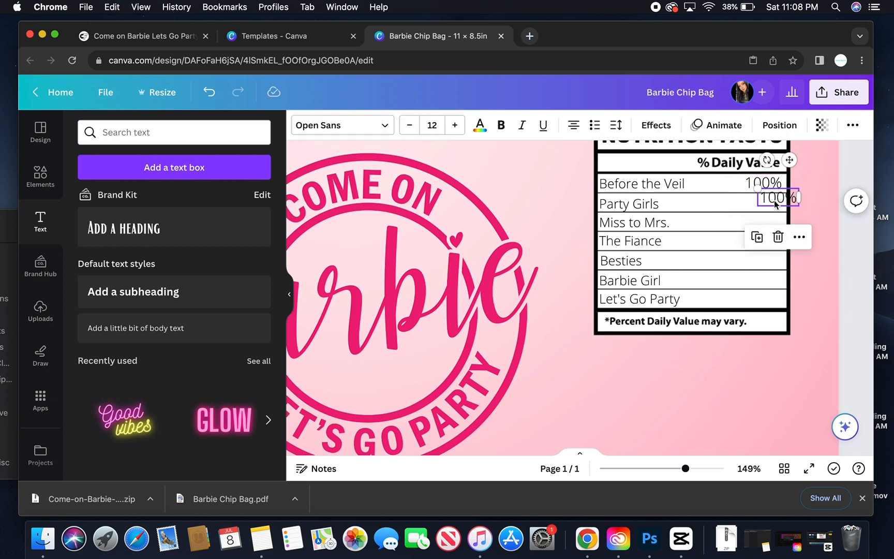
pyautogui.moveTo(769, 201); pyautogui.dragTo(763, 223)
pyautogui.click(742, 164)
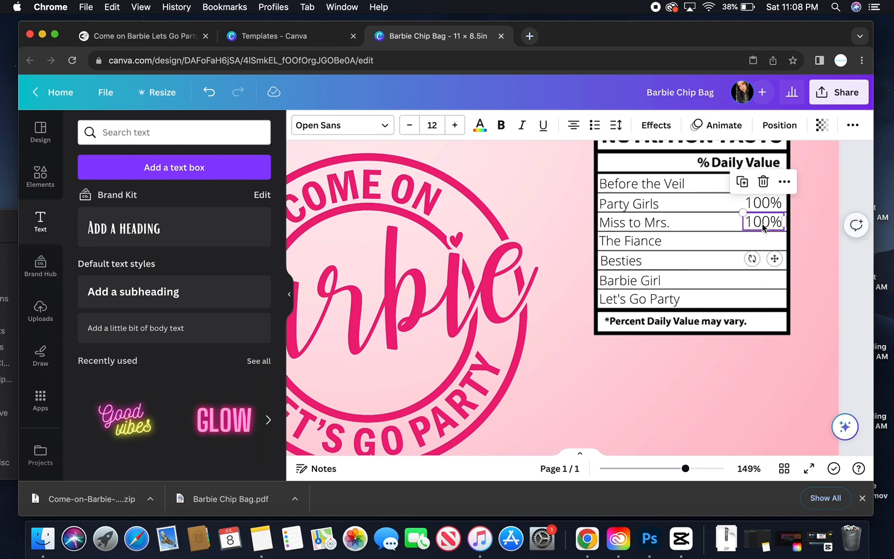
pyautogui.click(745, 182)
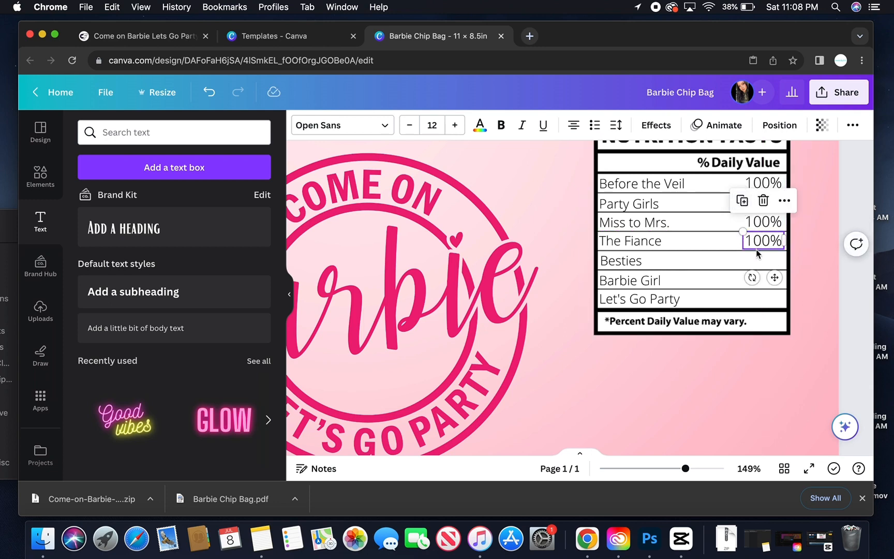
pyautogui.click(742, 201)
pyautogui.click(741, 201)
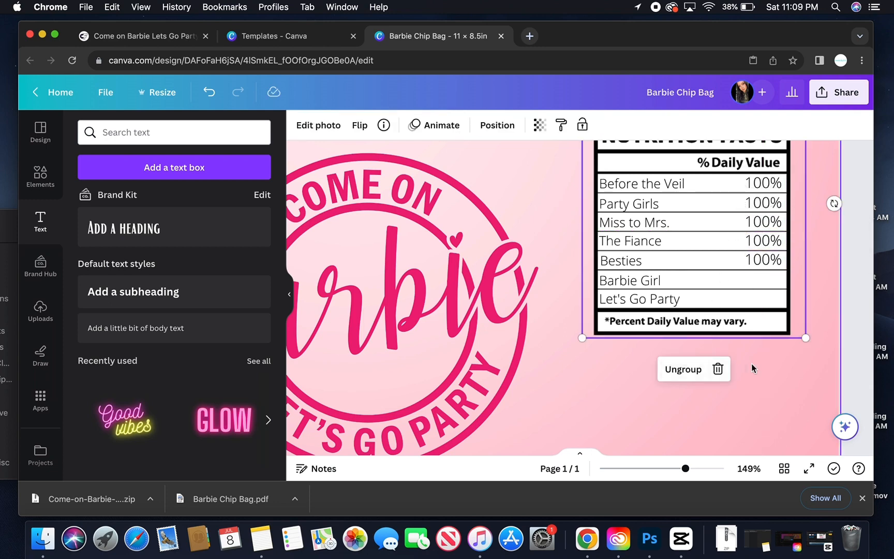
pyautogui.click(766, 363)
# Step: Duplicate the 100% value into the Barbie Girl and Let's Go Party rows, aligned with the values above
pyautogui.click(771, 264)
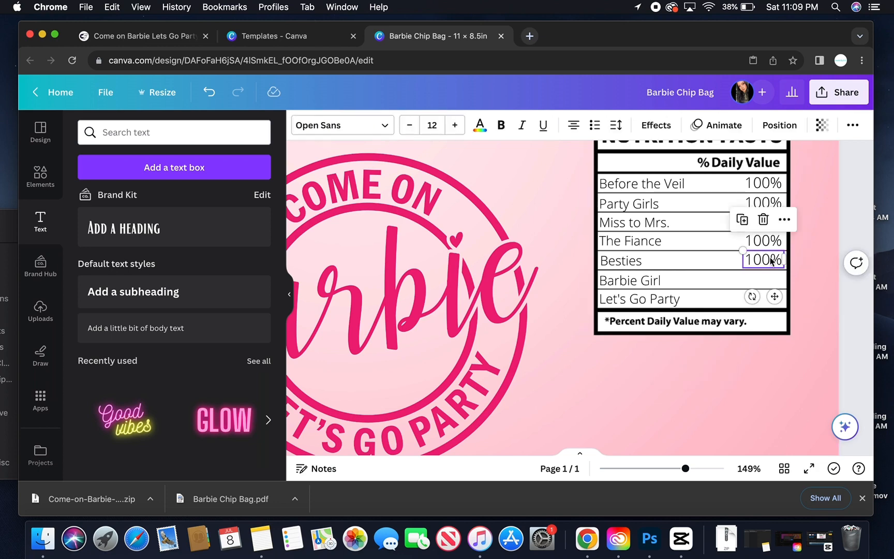
pyautogui.click(741, 219)
pyautogui.moveTo(788, 311); pyautogui.dragTo(765, 306)
pyautogui.click(742, 241)
pyautogui.click(782, 380)
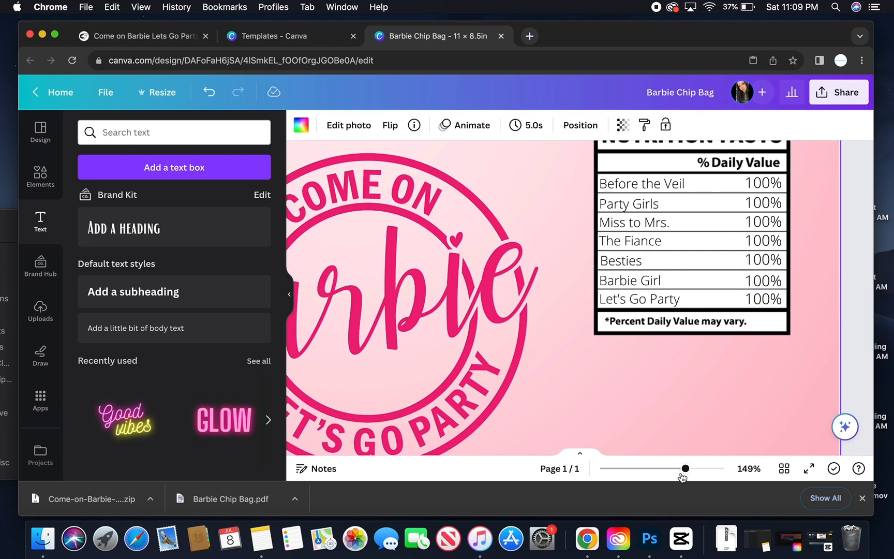
# Step: Choose PDF Print in the design's download settings and review its color profile options without downloading the file
pyautogui.moveTo(684, 470); pyautogui.dragTo(650, 477)
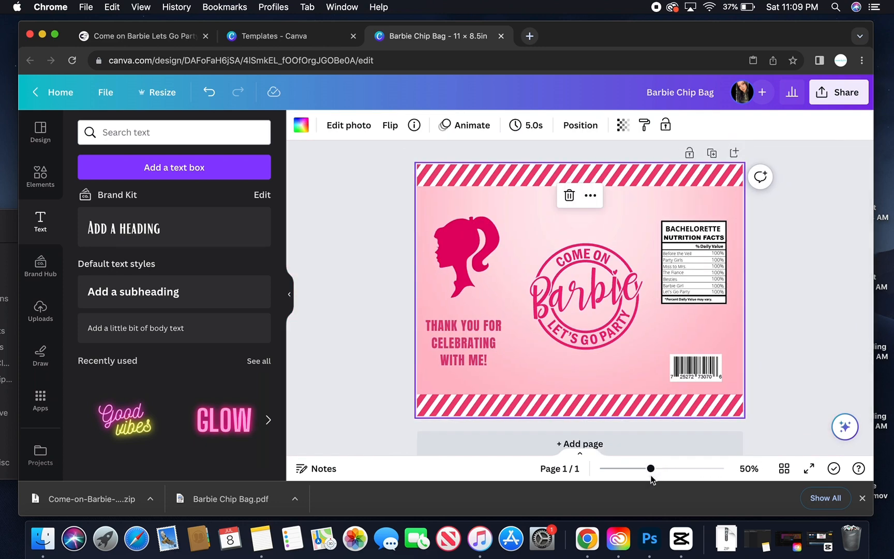
pyautogui.click(766, 328)
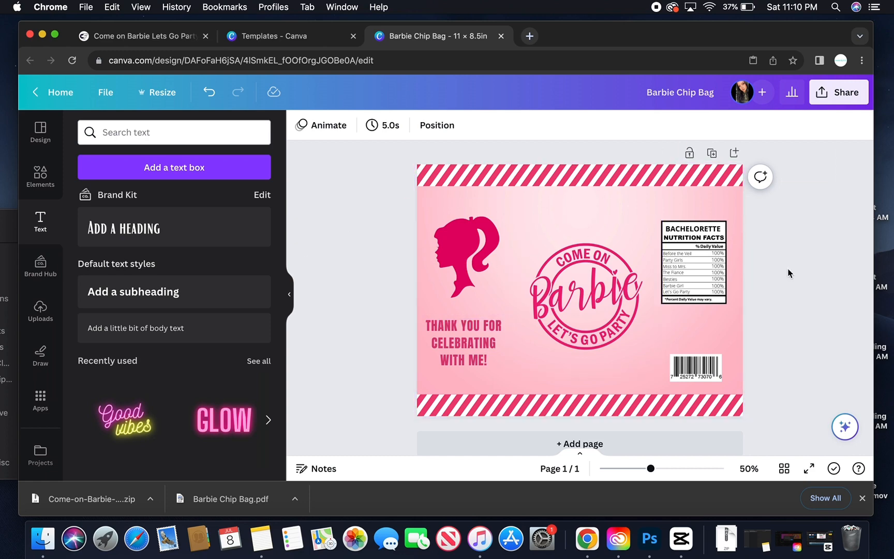
pyautogui.click(839, 92)
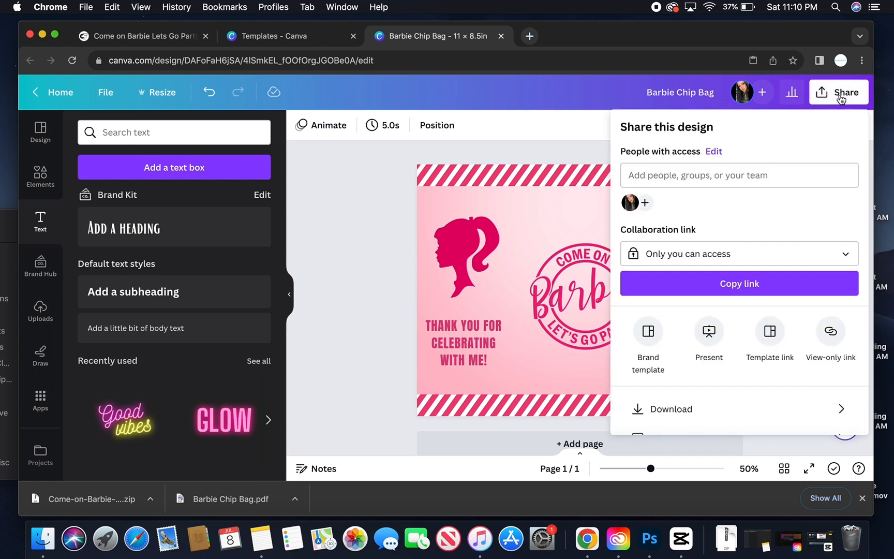
pyautogui.click(701, 408)
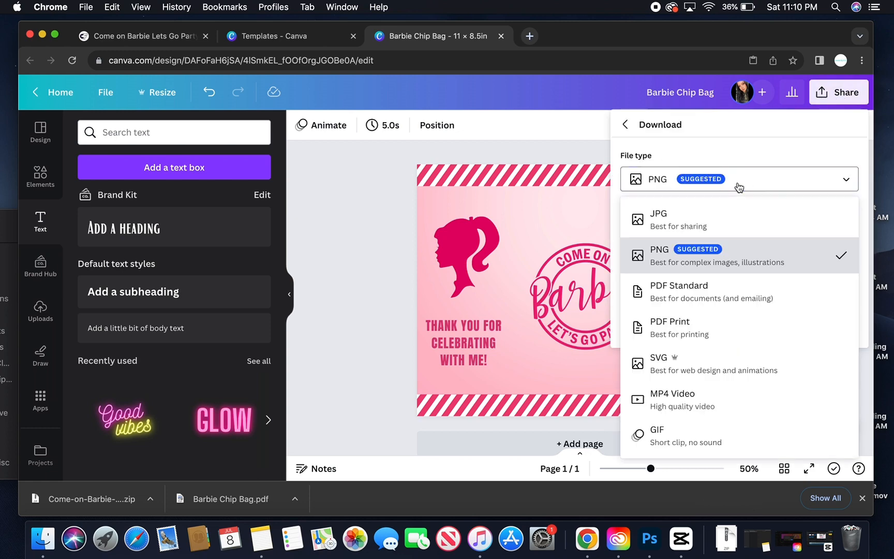
pyautogui.click(737, 186)
pyautogui.click(696, 344)
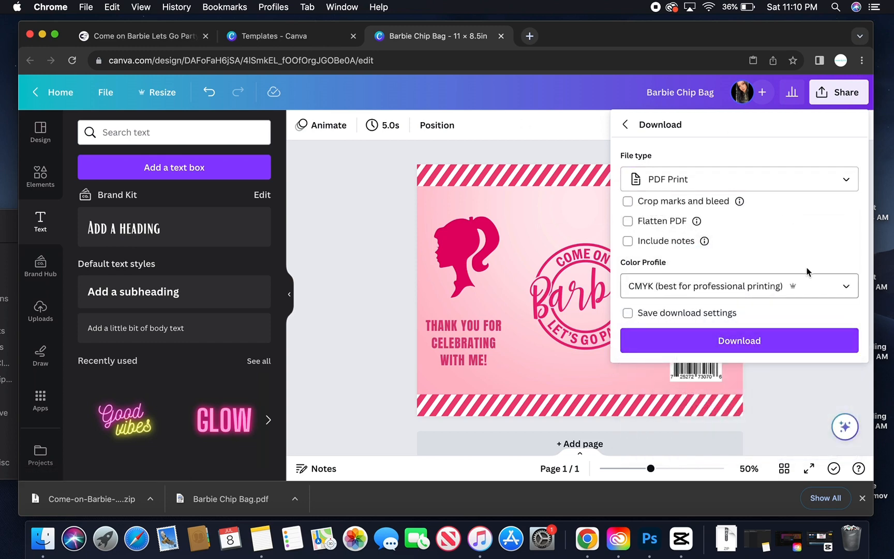
pyautogui.click(660, 291)
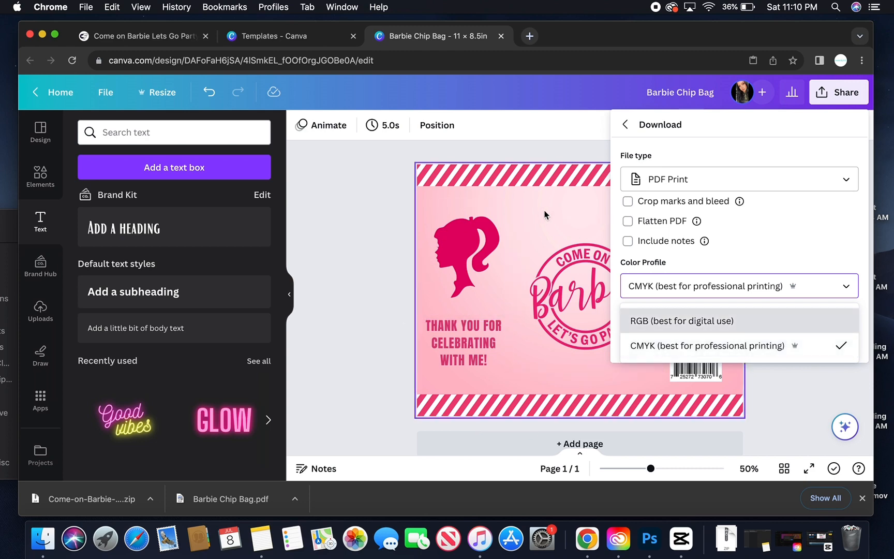
pyautogui.click(755, 222)
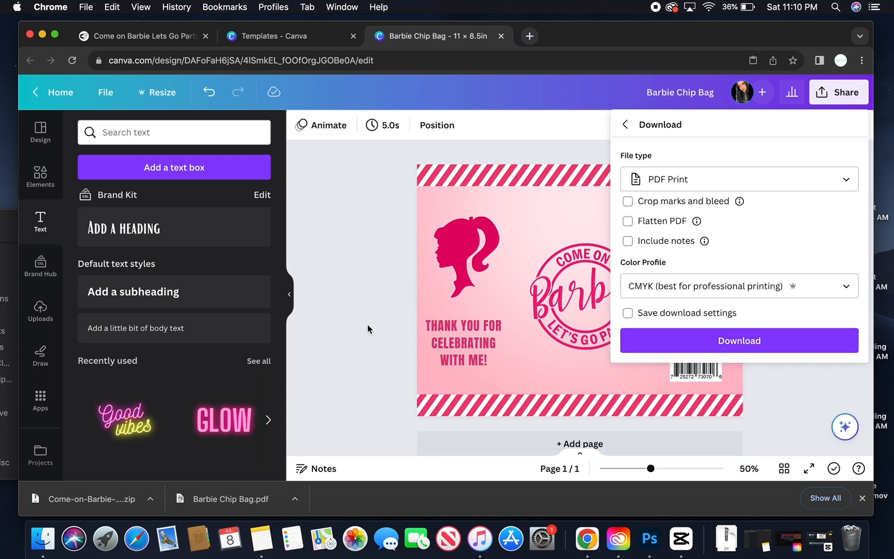
pyautogui.click(626, 125)
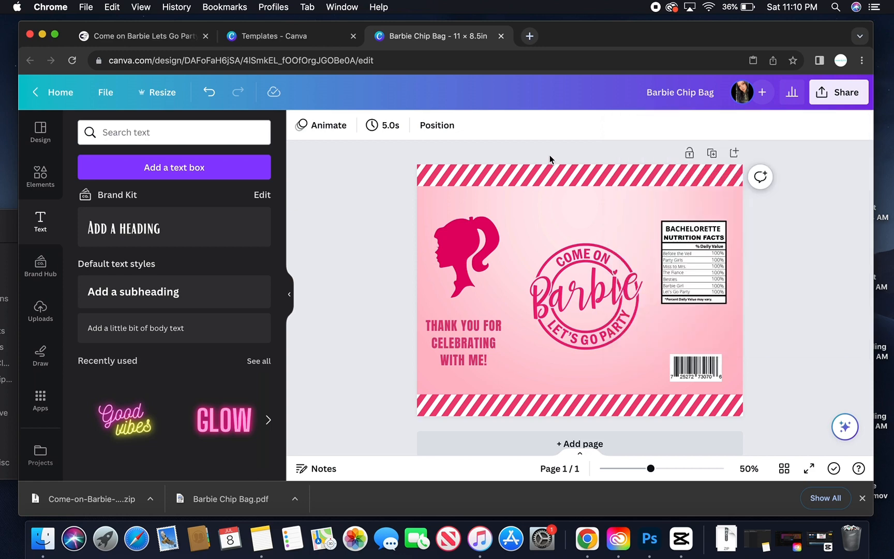